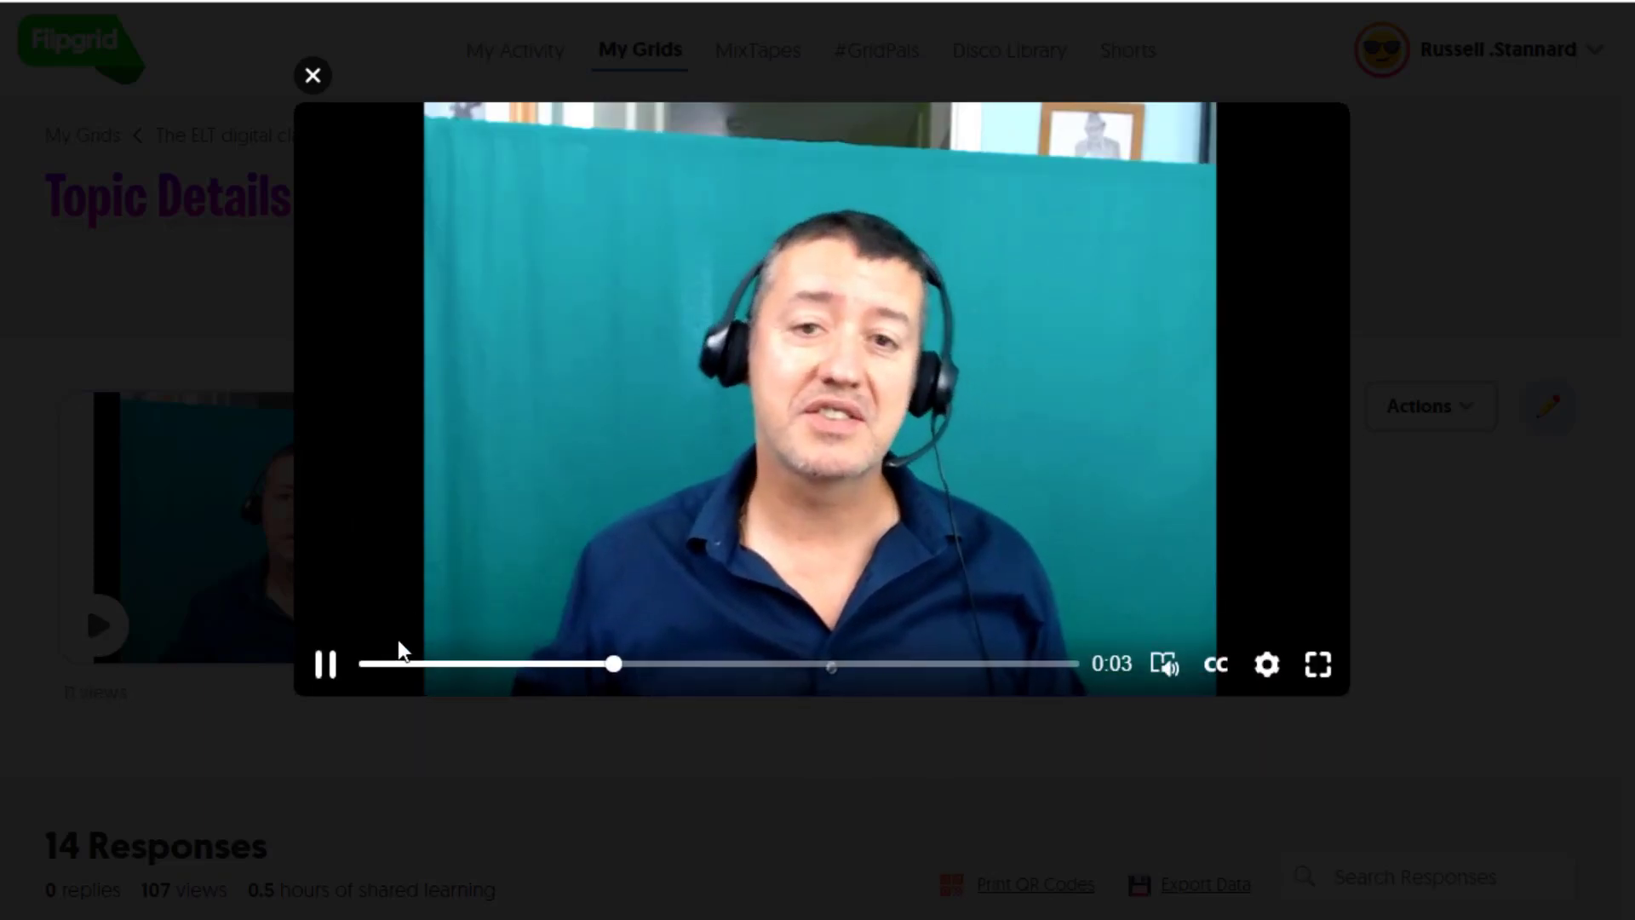
- Close the topic's intro video and examine the list of student responses in the "What do you think of Flipgrid?" topic
click(327, 665)
click(313, 76)
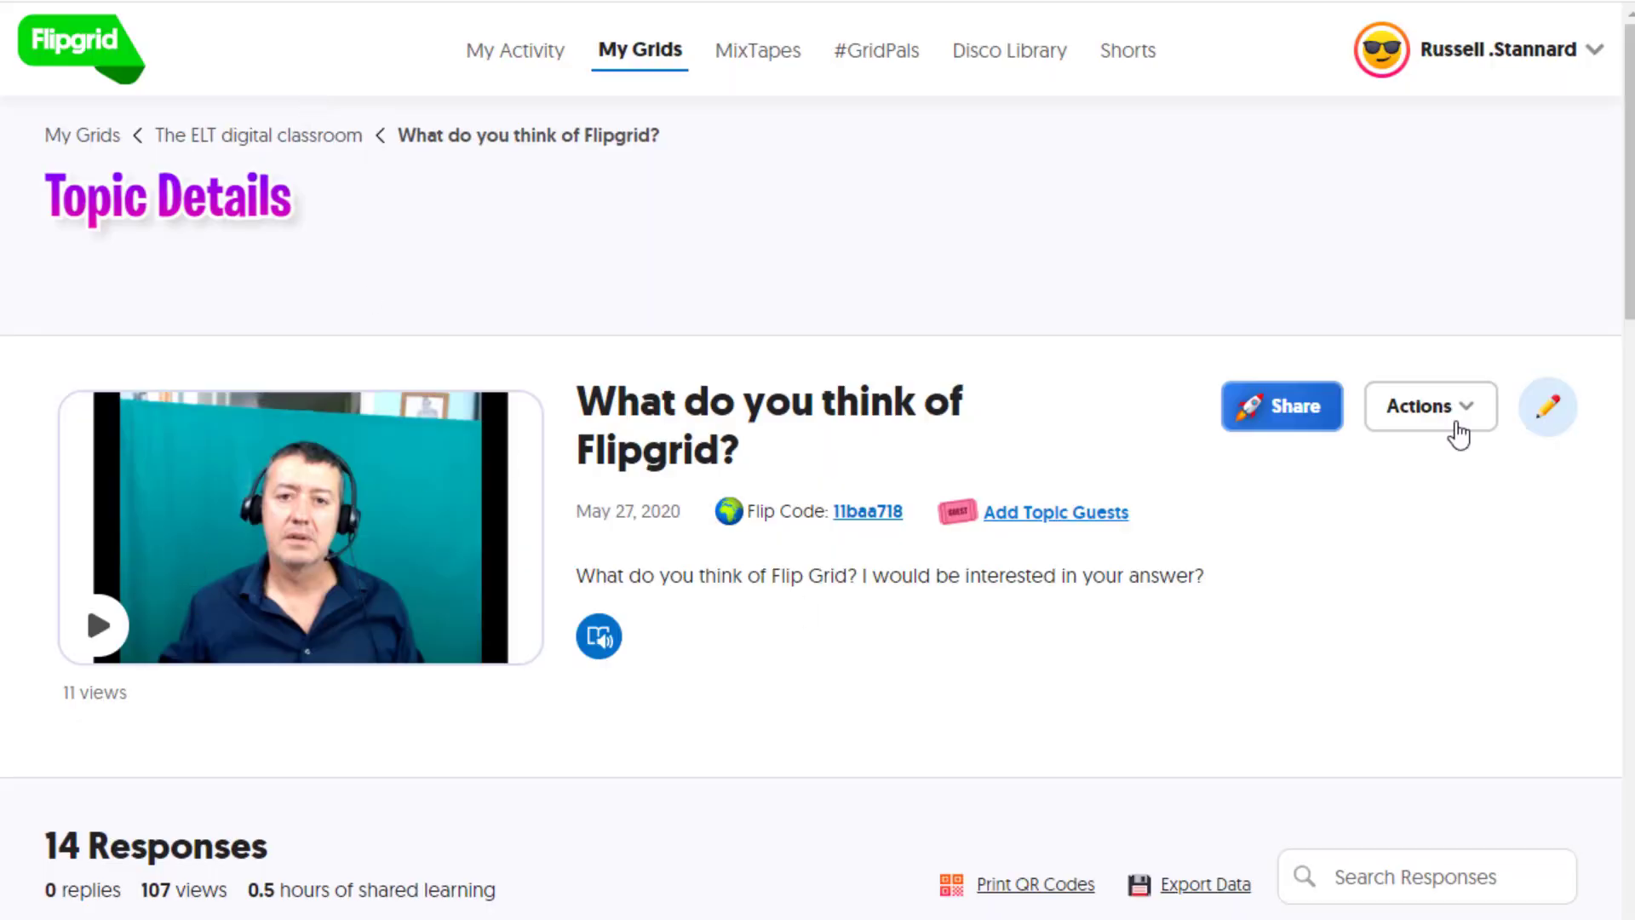
drag(1627, 231, 1631, 468)
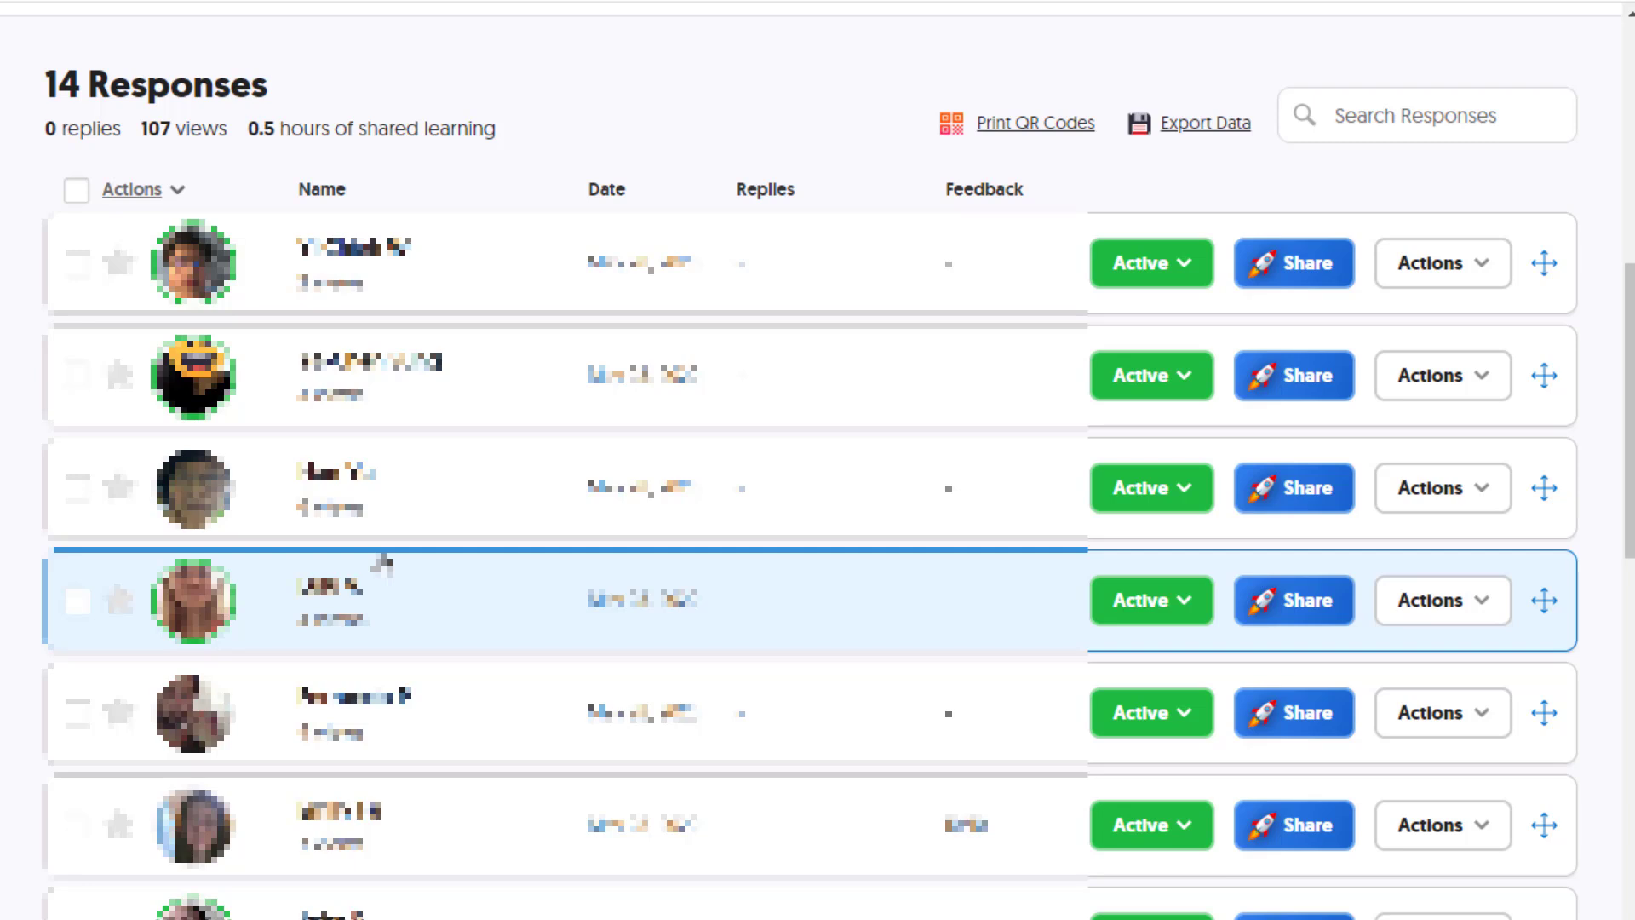
drag(383, 562, 383, 822)
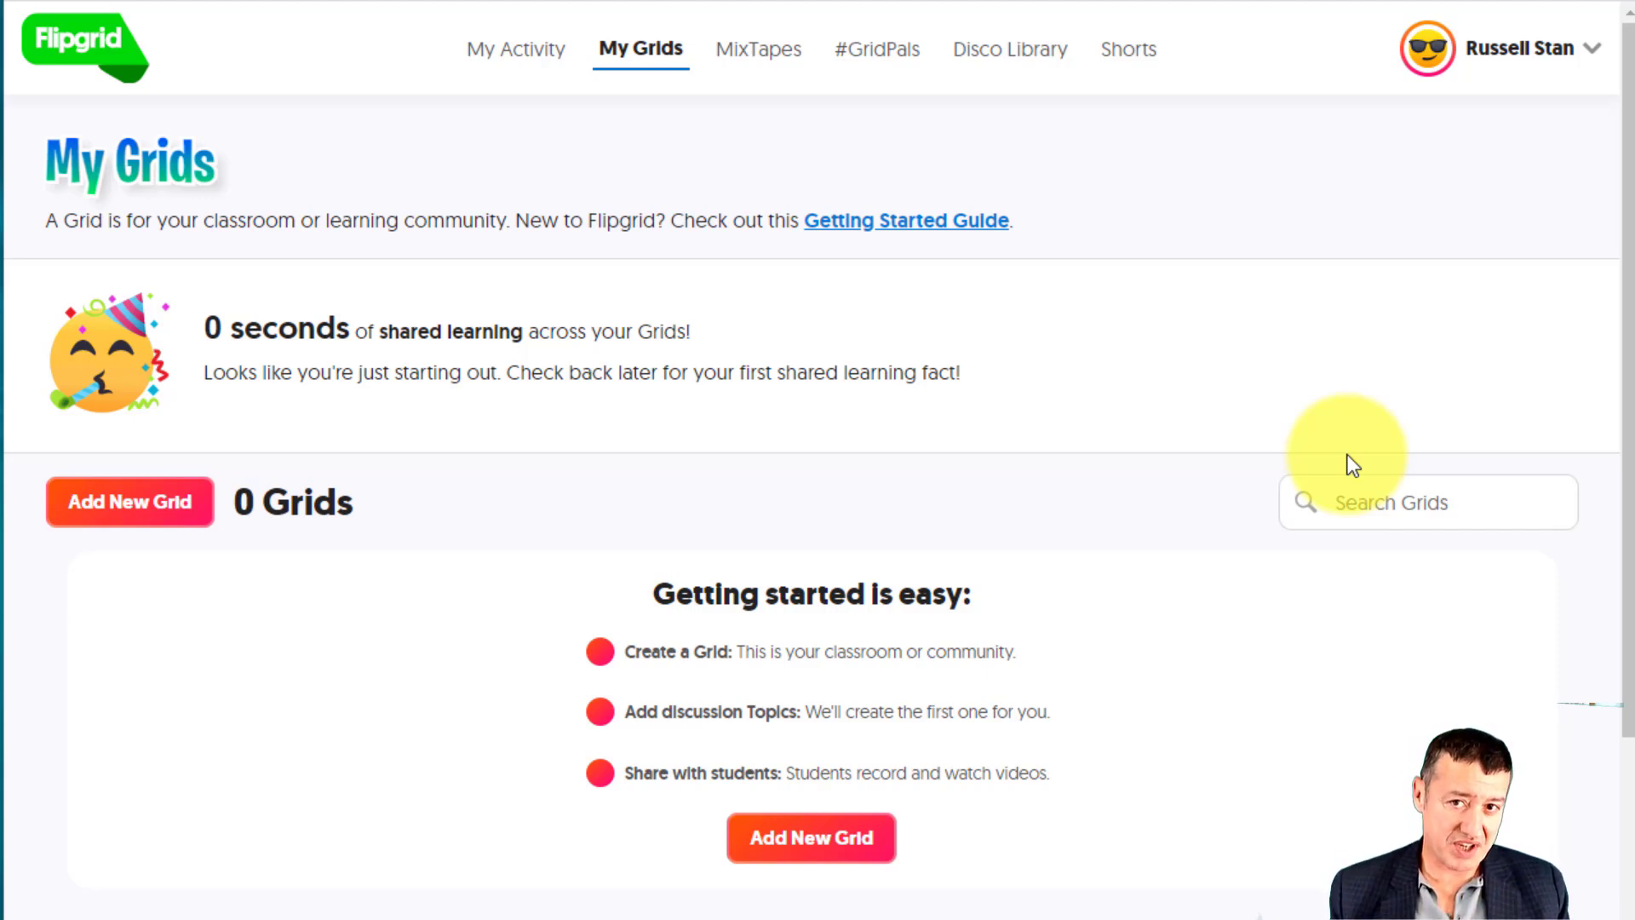
- Start a new grid and name it "Learning Independently"
click(801, 843)
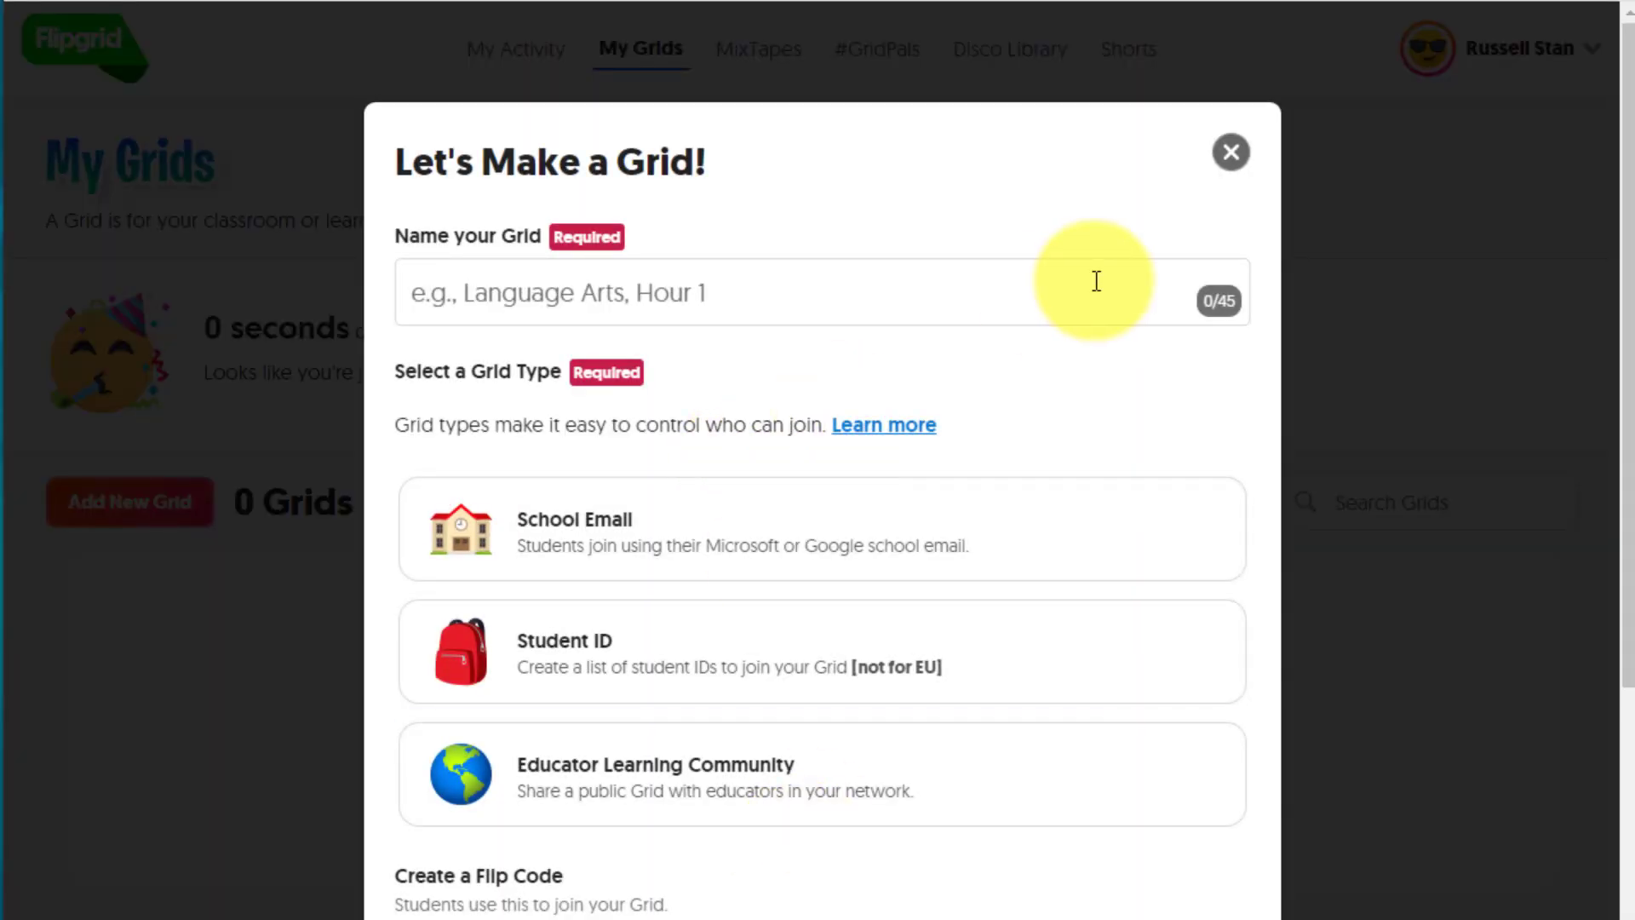
click(720, 291)
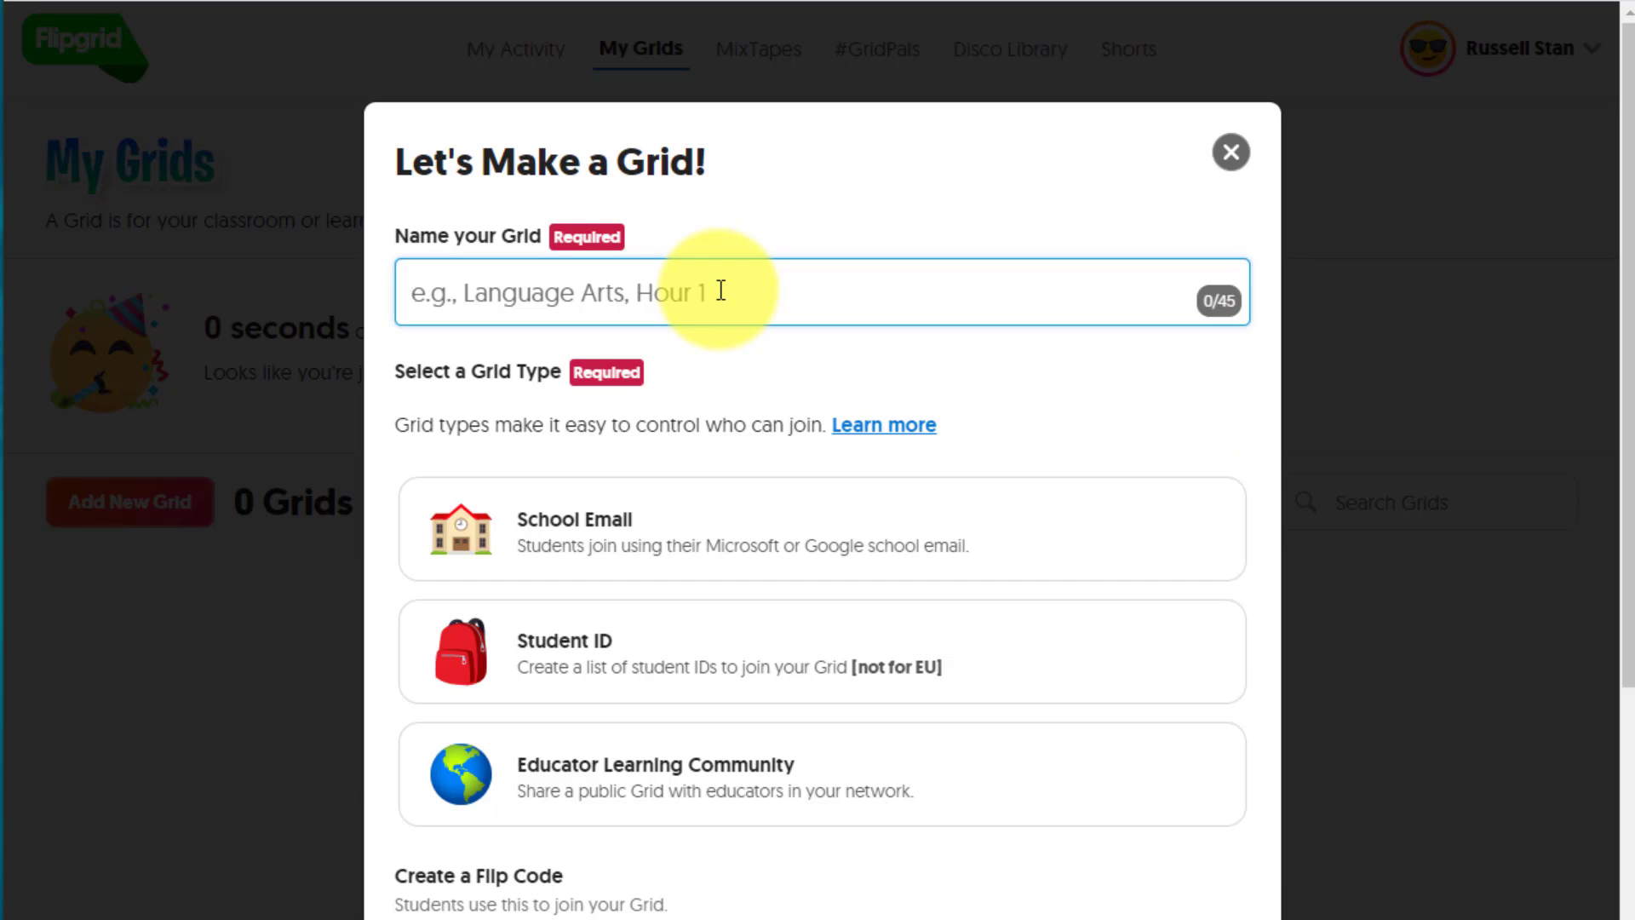
text(Learning Din)
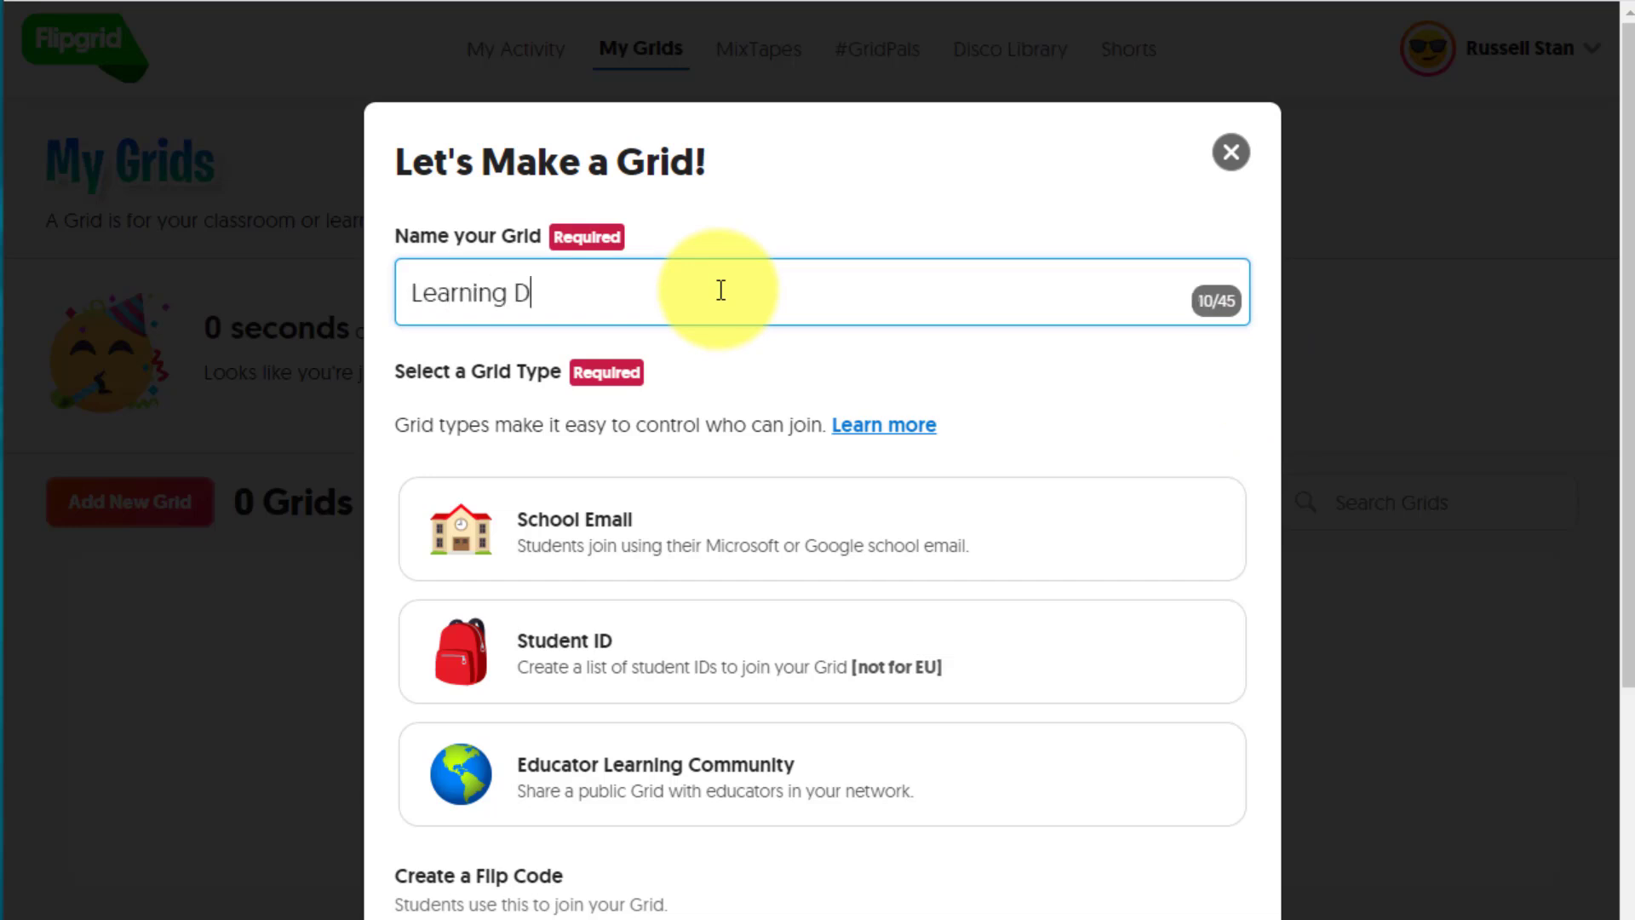
key(BackSpace)
key(BackSpace)
key(BackSpace)
text(Id)
key(BackSpace)
text(ndepend)
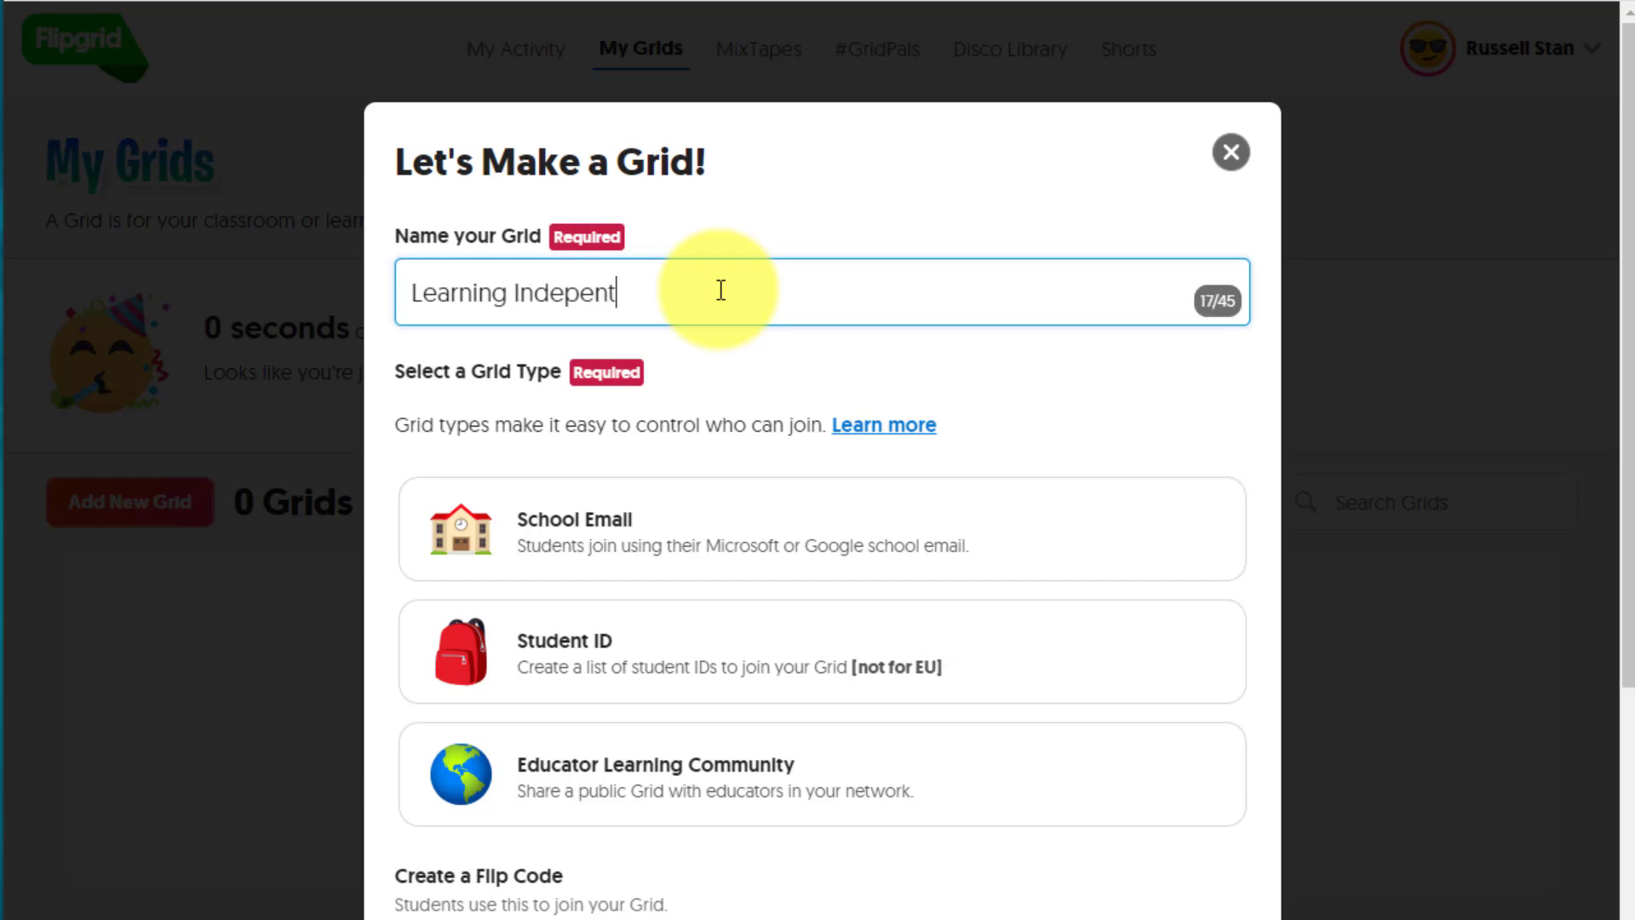
text(ently)
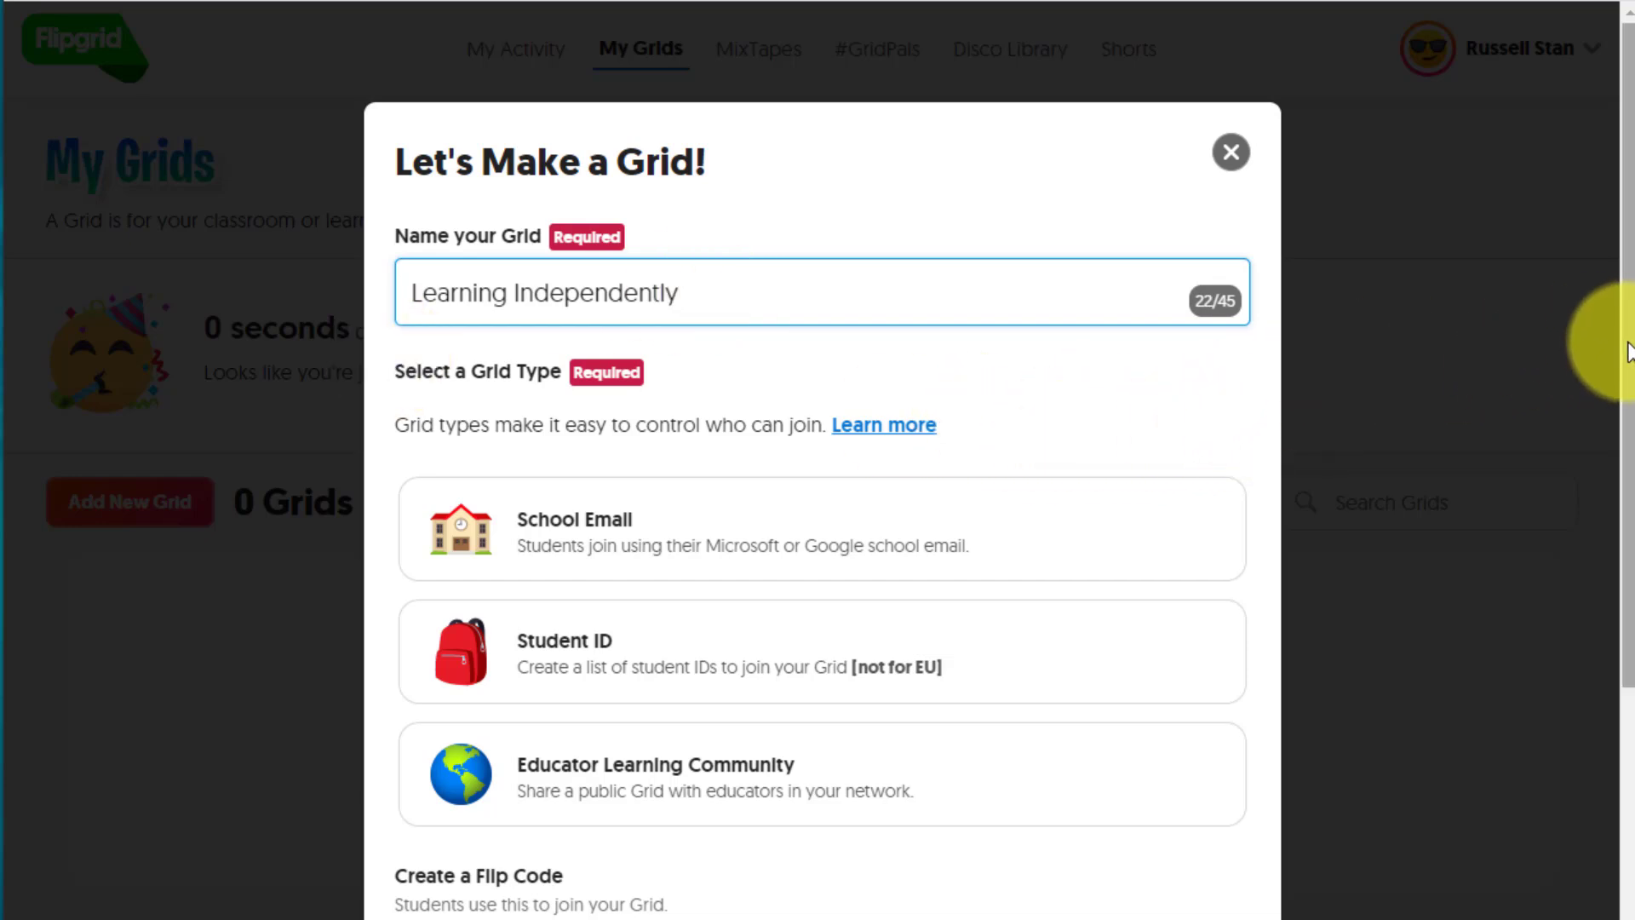
- Set the grid type to Educator Learning Community and create the grid without a password
drag(1620, 350, 1627, 470)
click(718, 584)
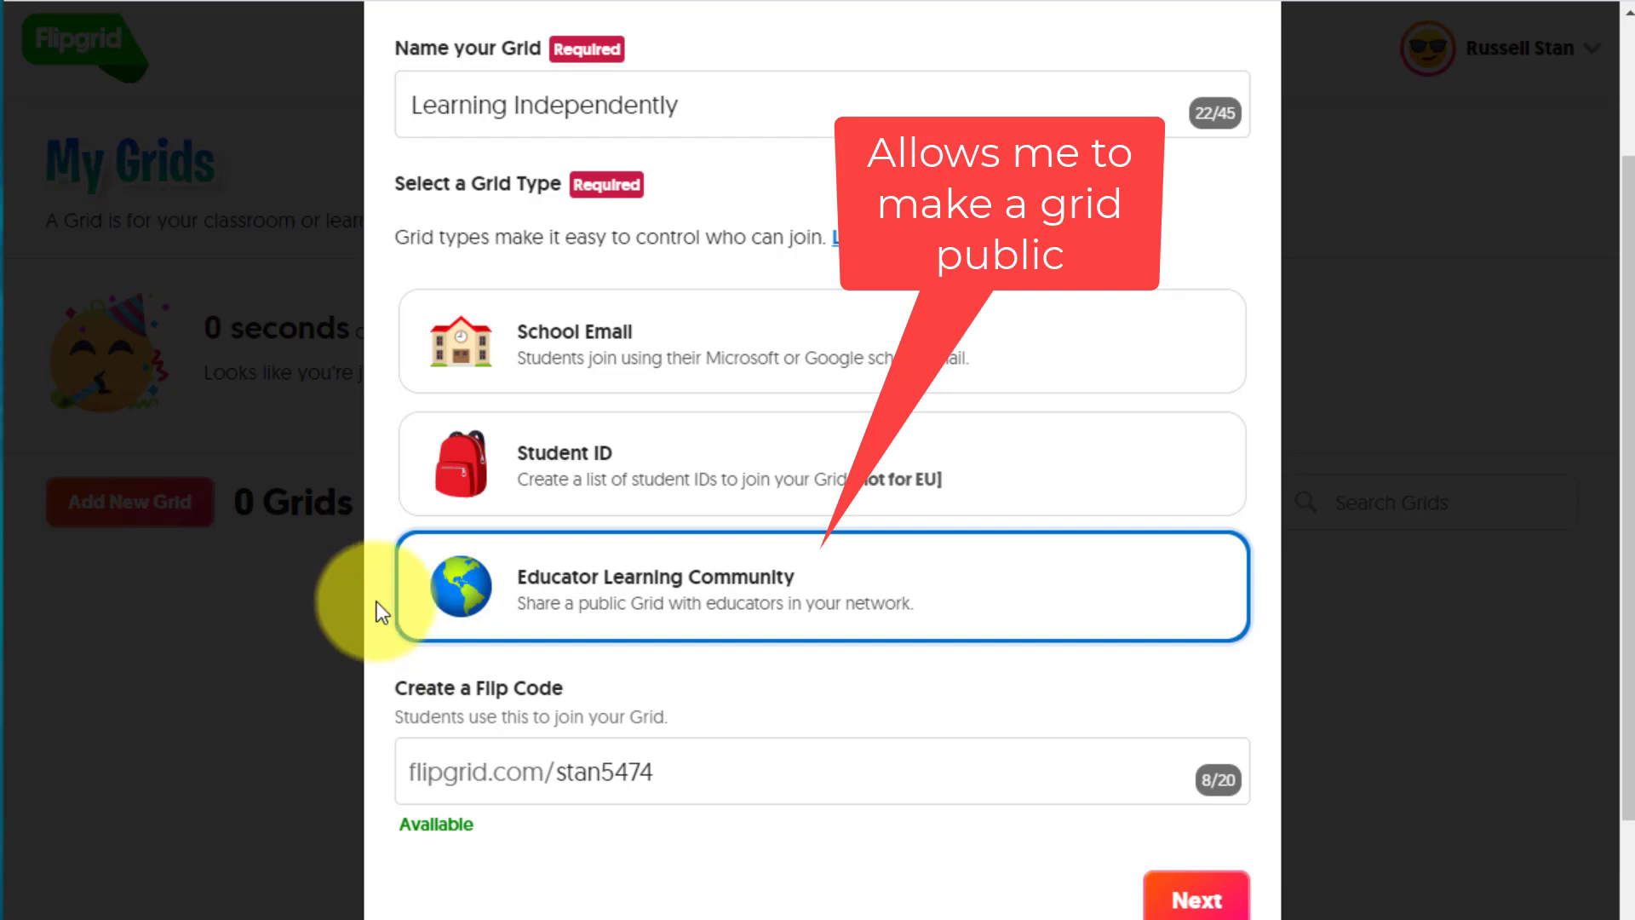
click(1195, 899)
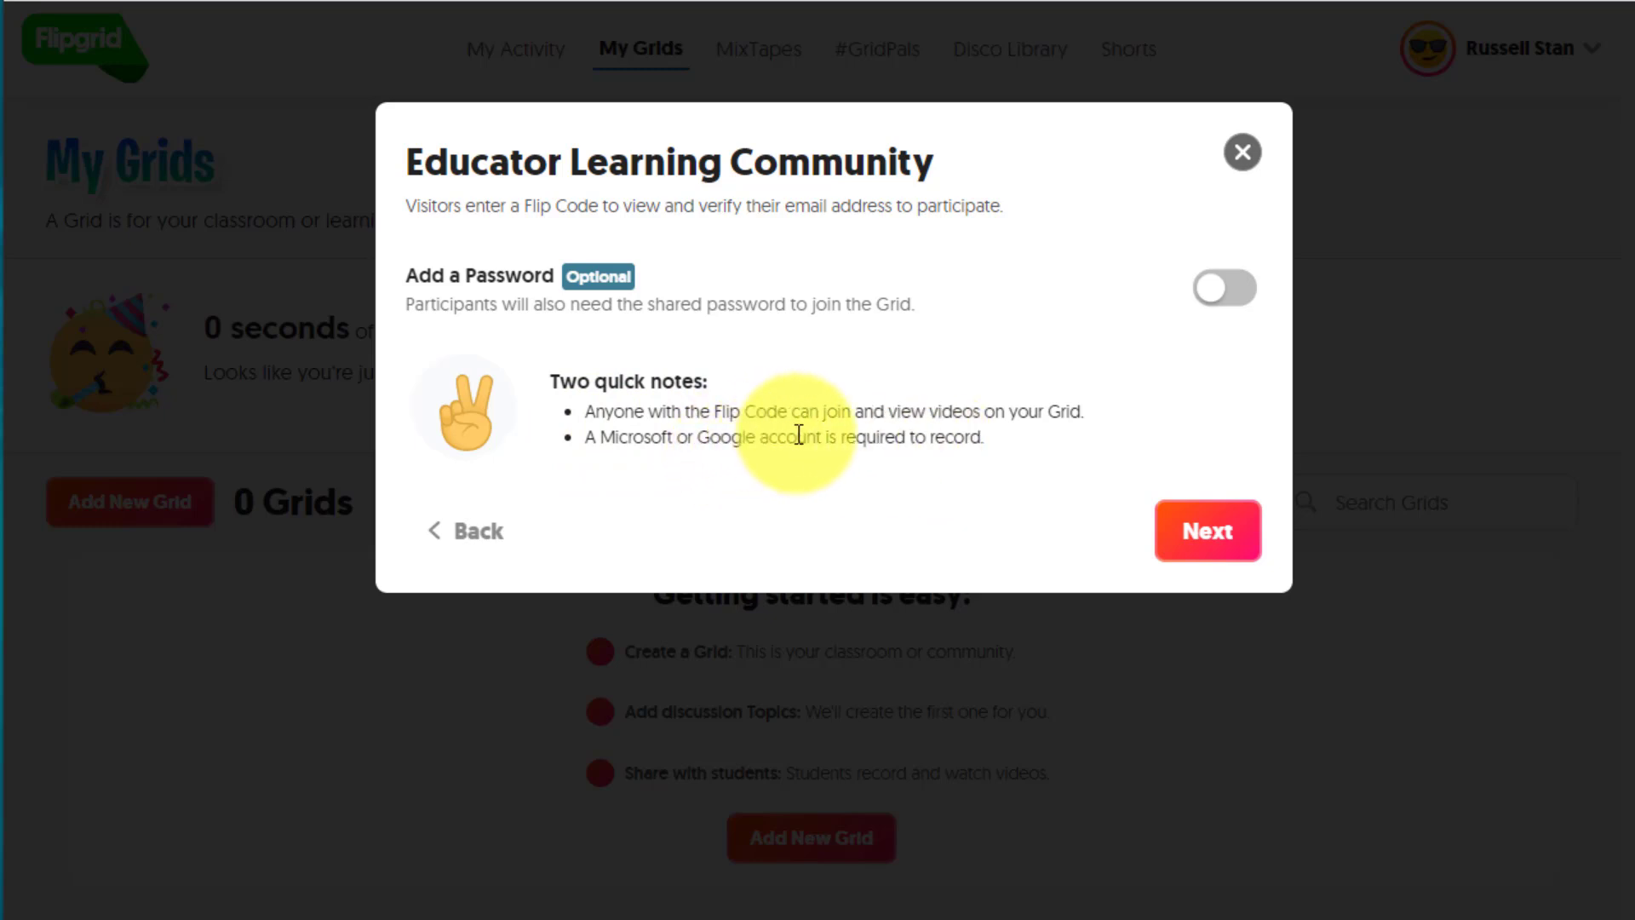
click(1205, 548)
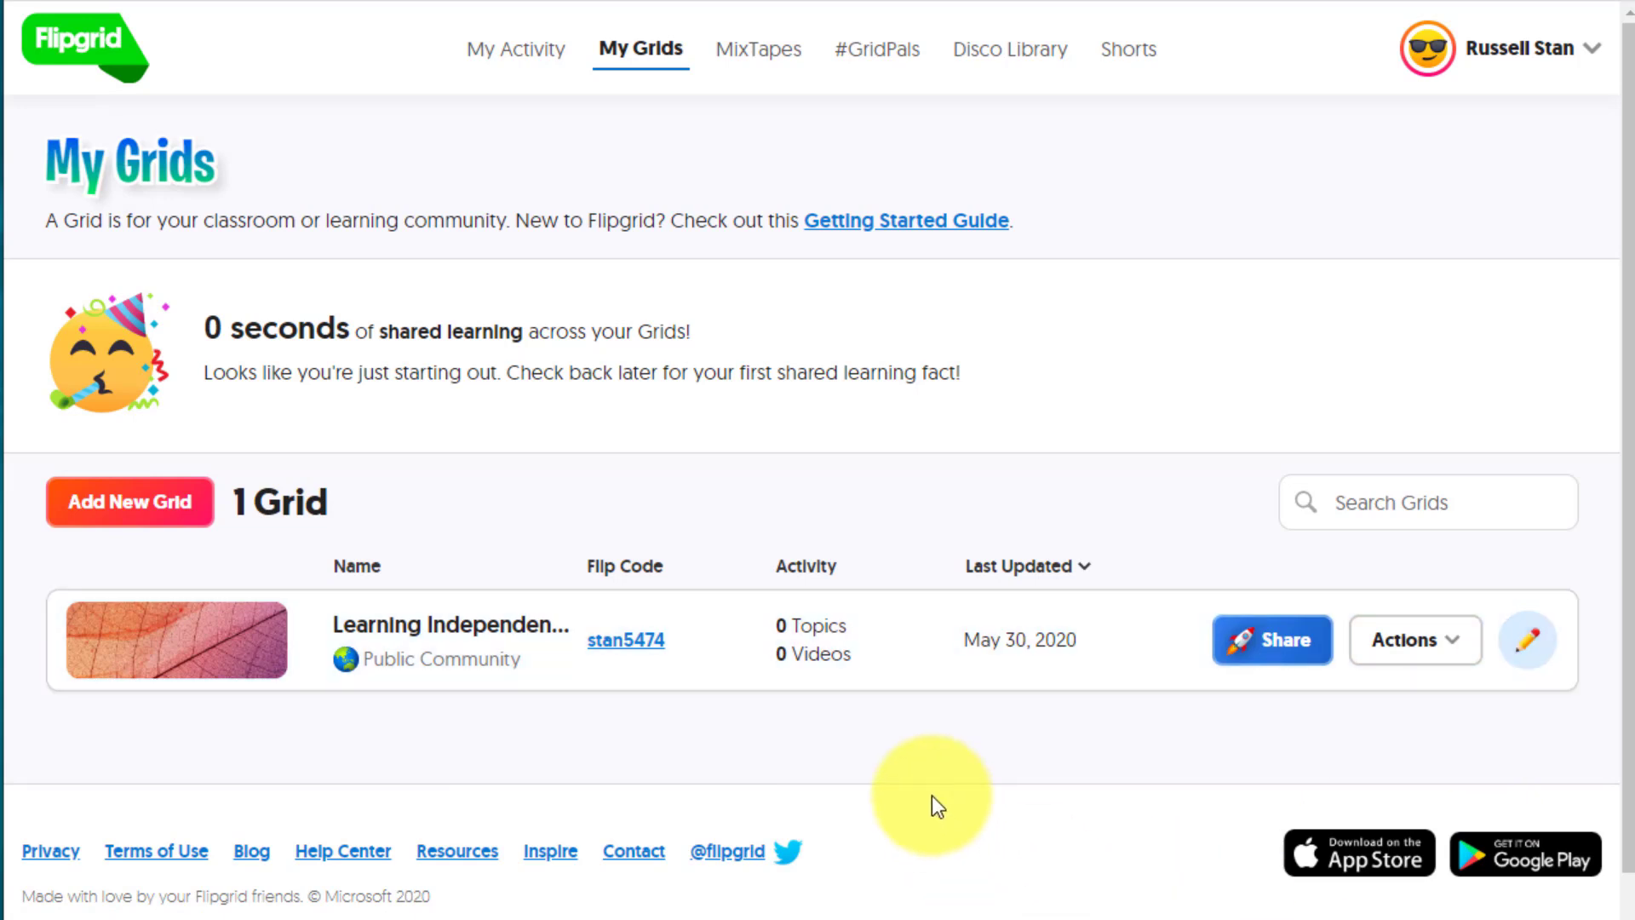
- Edit the Learning Independently grid and turn off Download & Share for students
click(1531, 652)
drag(1625, 219, 1627, 453)
scroll(1597, 464, down, 1)
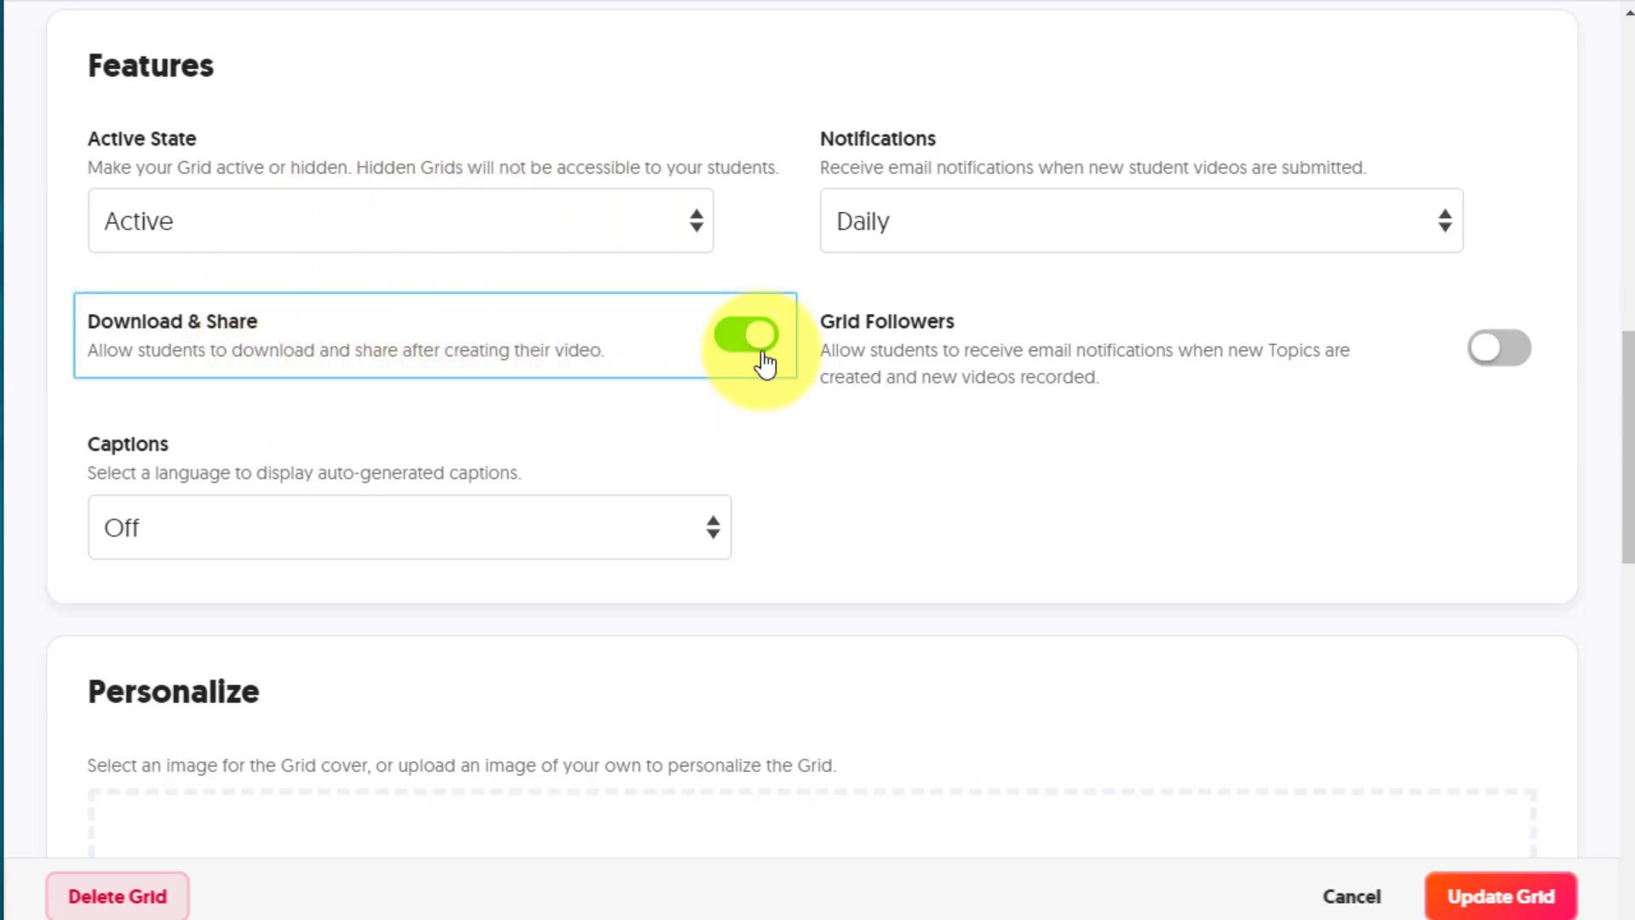
click(723, 345)
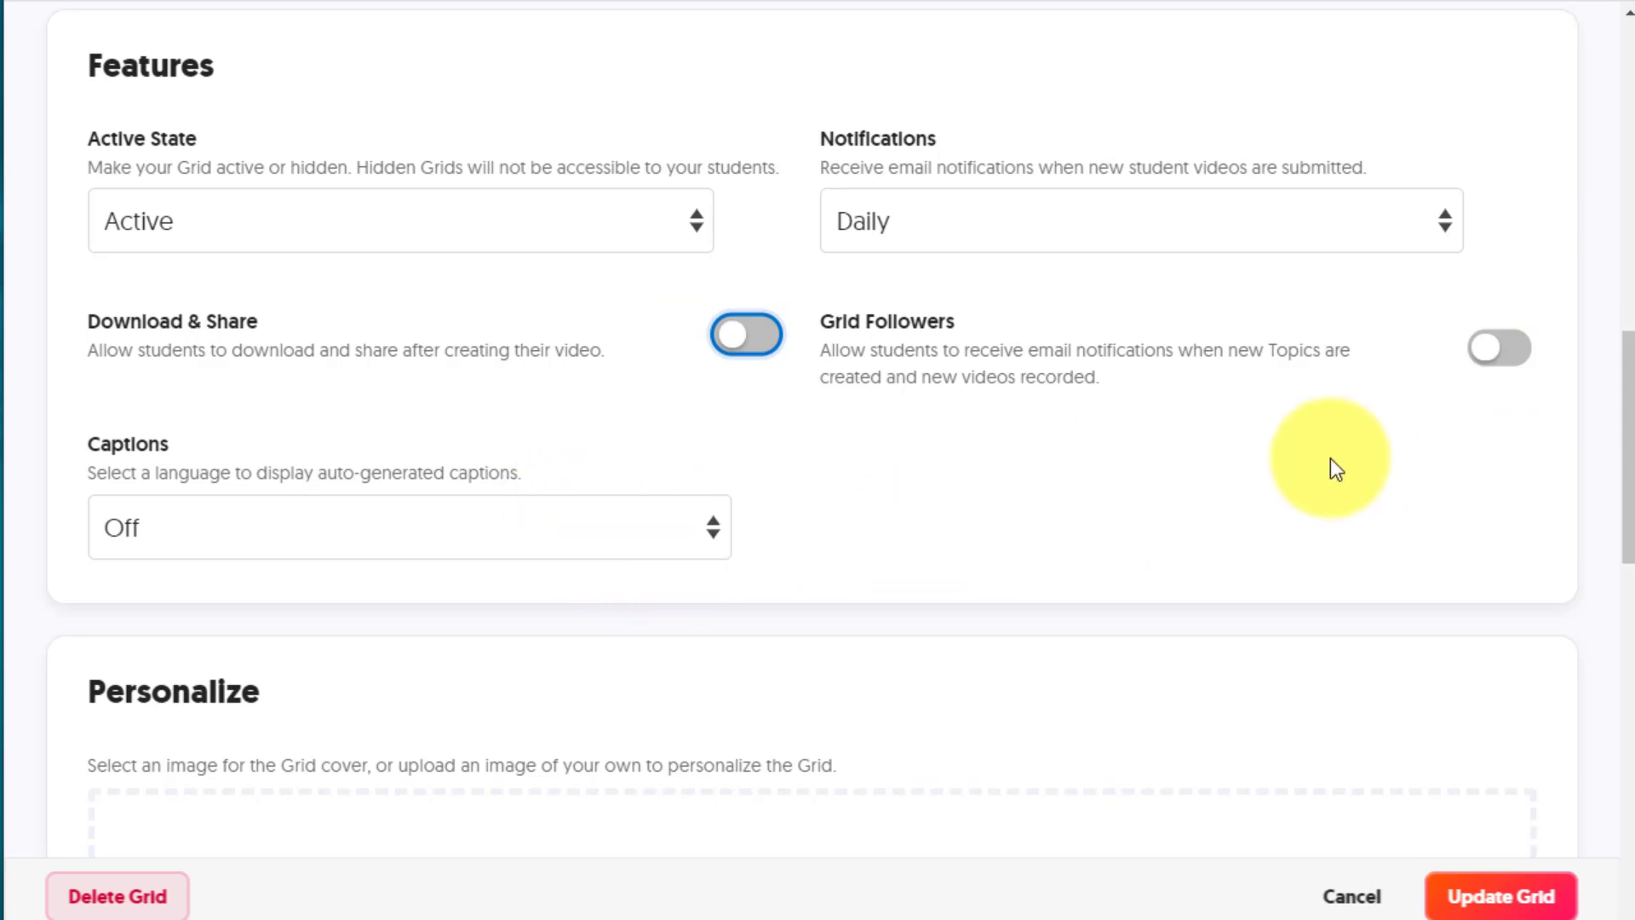
- Choose the bookshelf image as the grid's cover and save the updated grid settings
drag(1622, 433, 1608, 767)
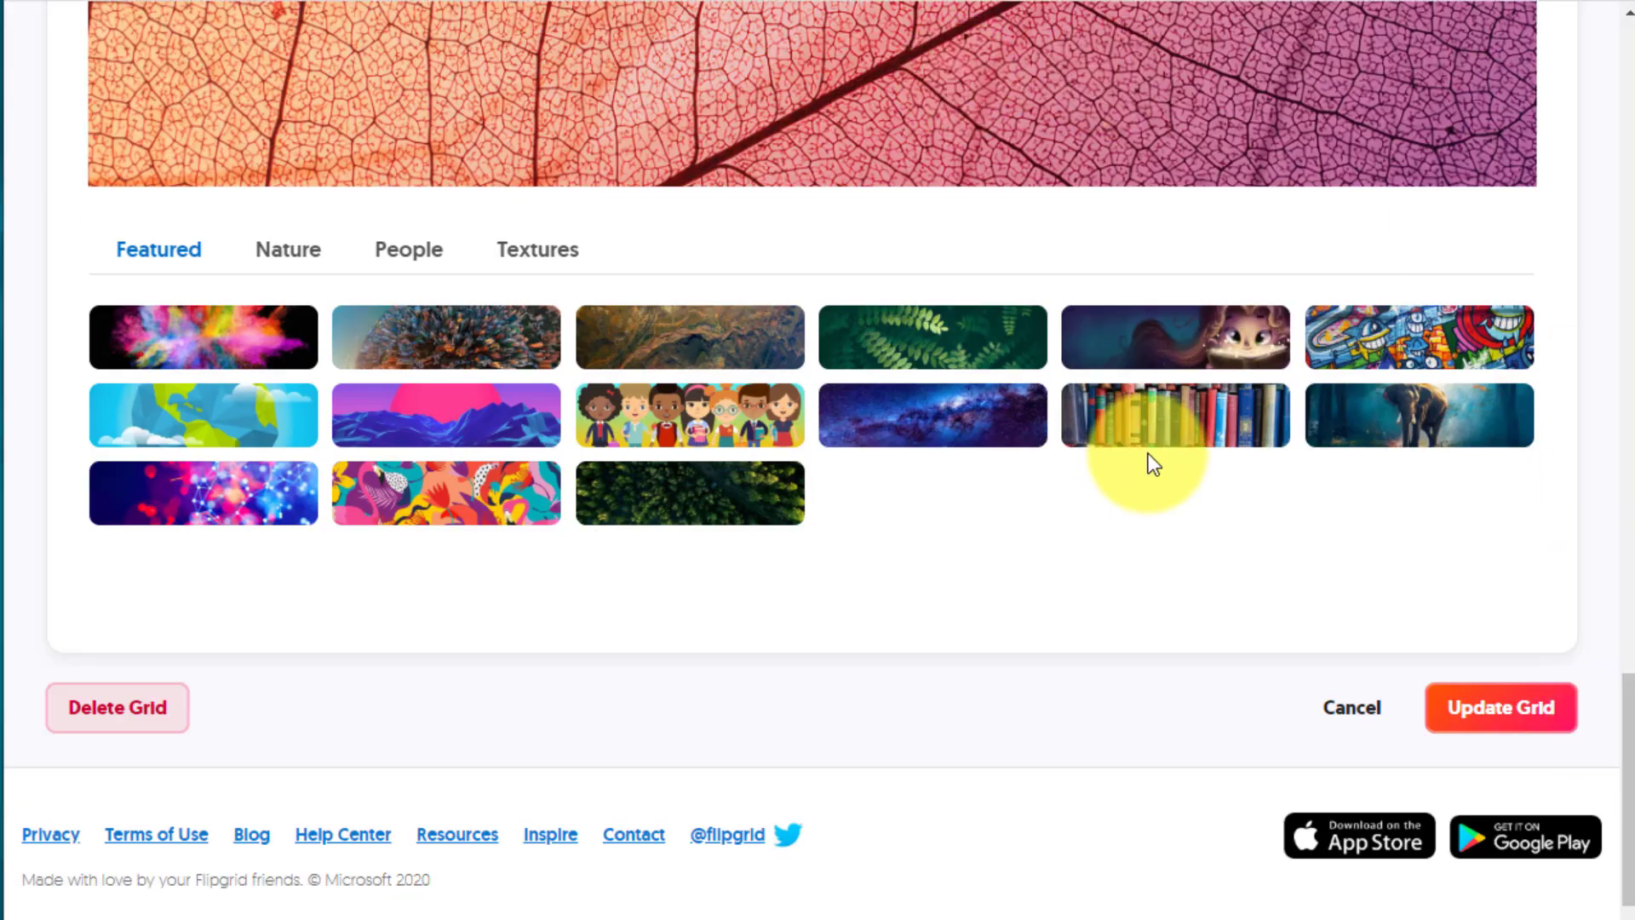
click(1170, 429)
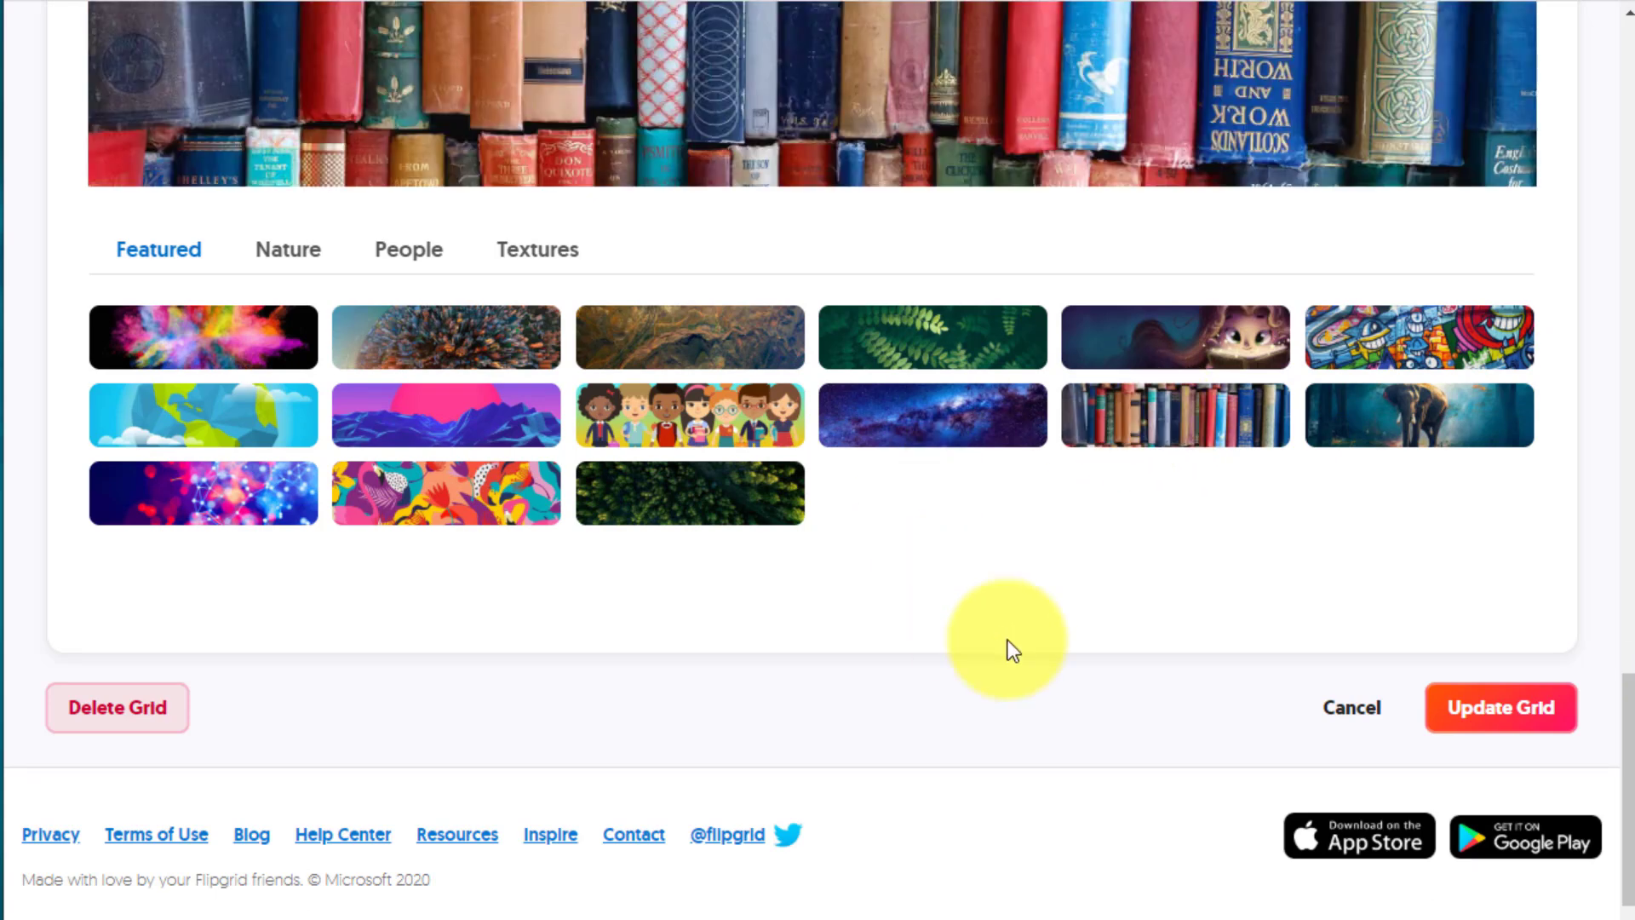
click(1517, 717)
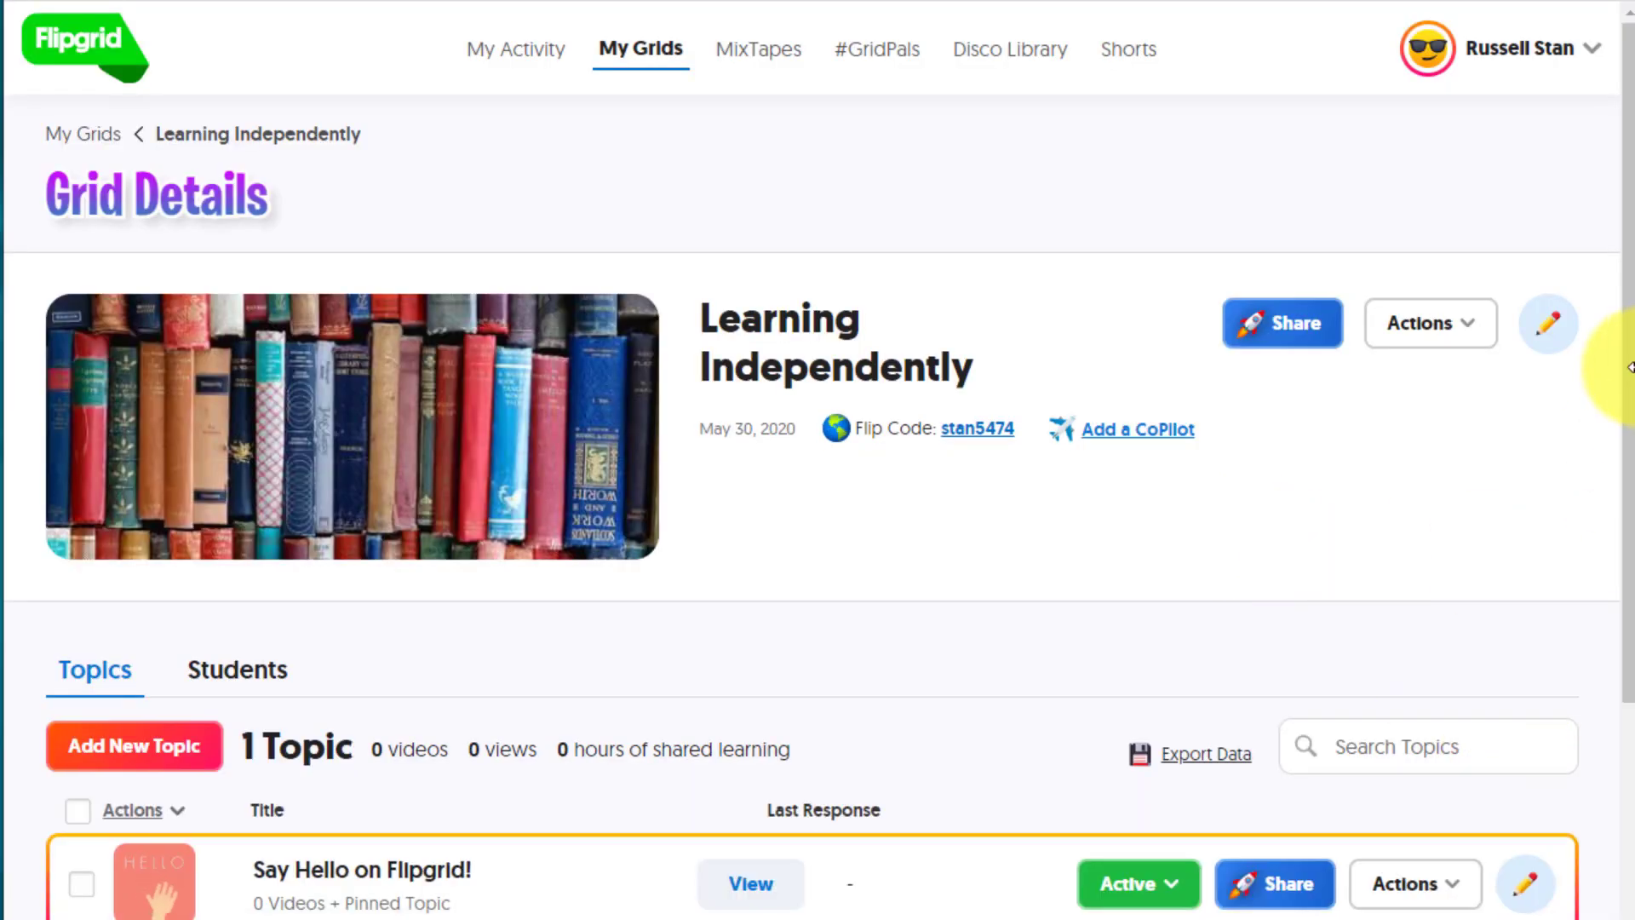
- Add a new topic titled "Reading skills" with a prompt asking how students develop their reading skills, what they read and what helps them
drag(1630, 367, 1617, 535)
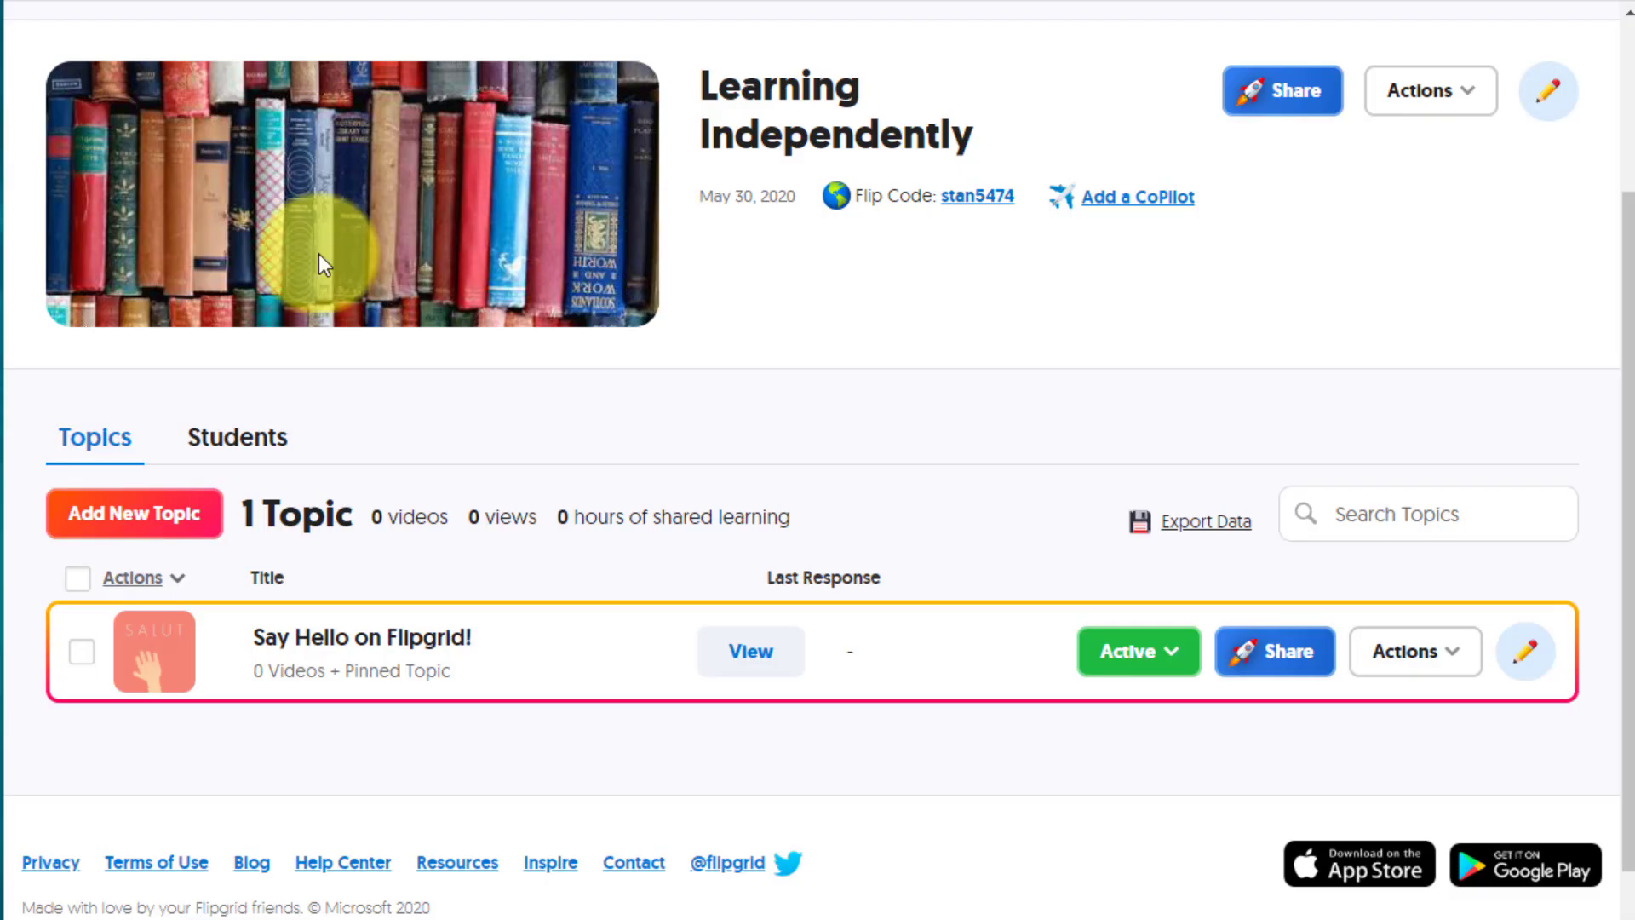
click(139, 524)
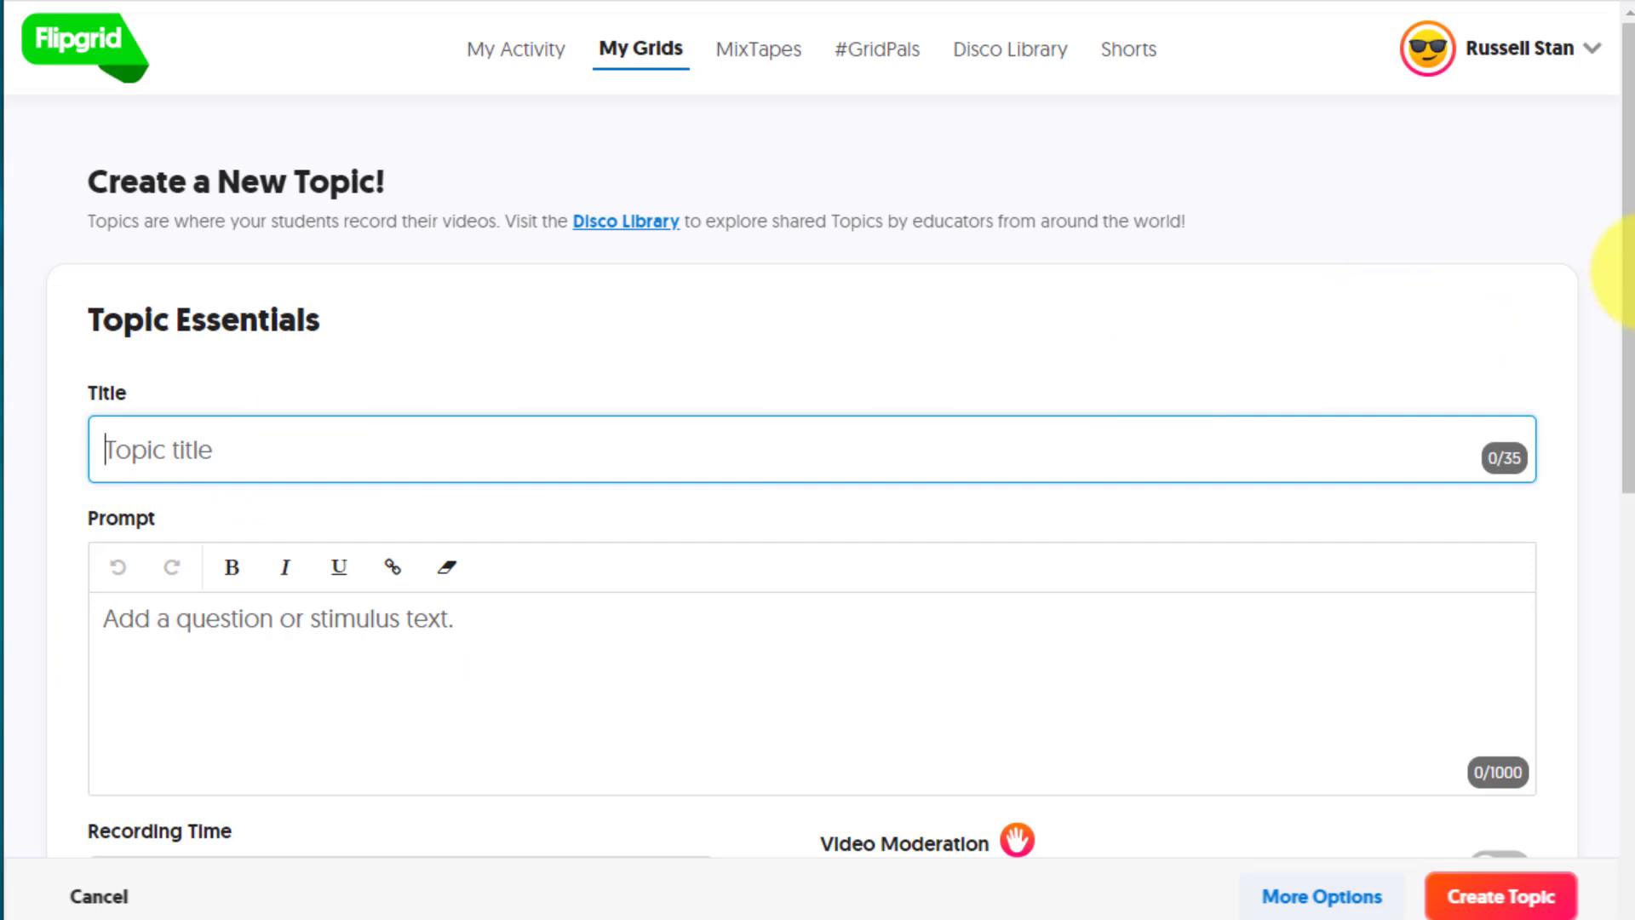
drag(1627, 272, 1628, 330)
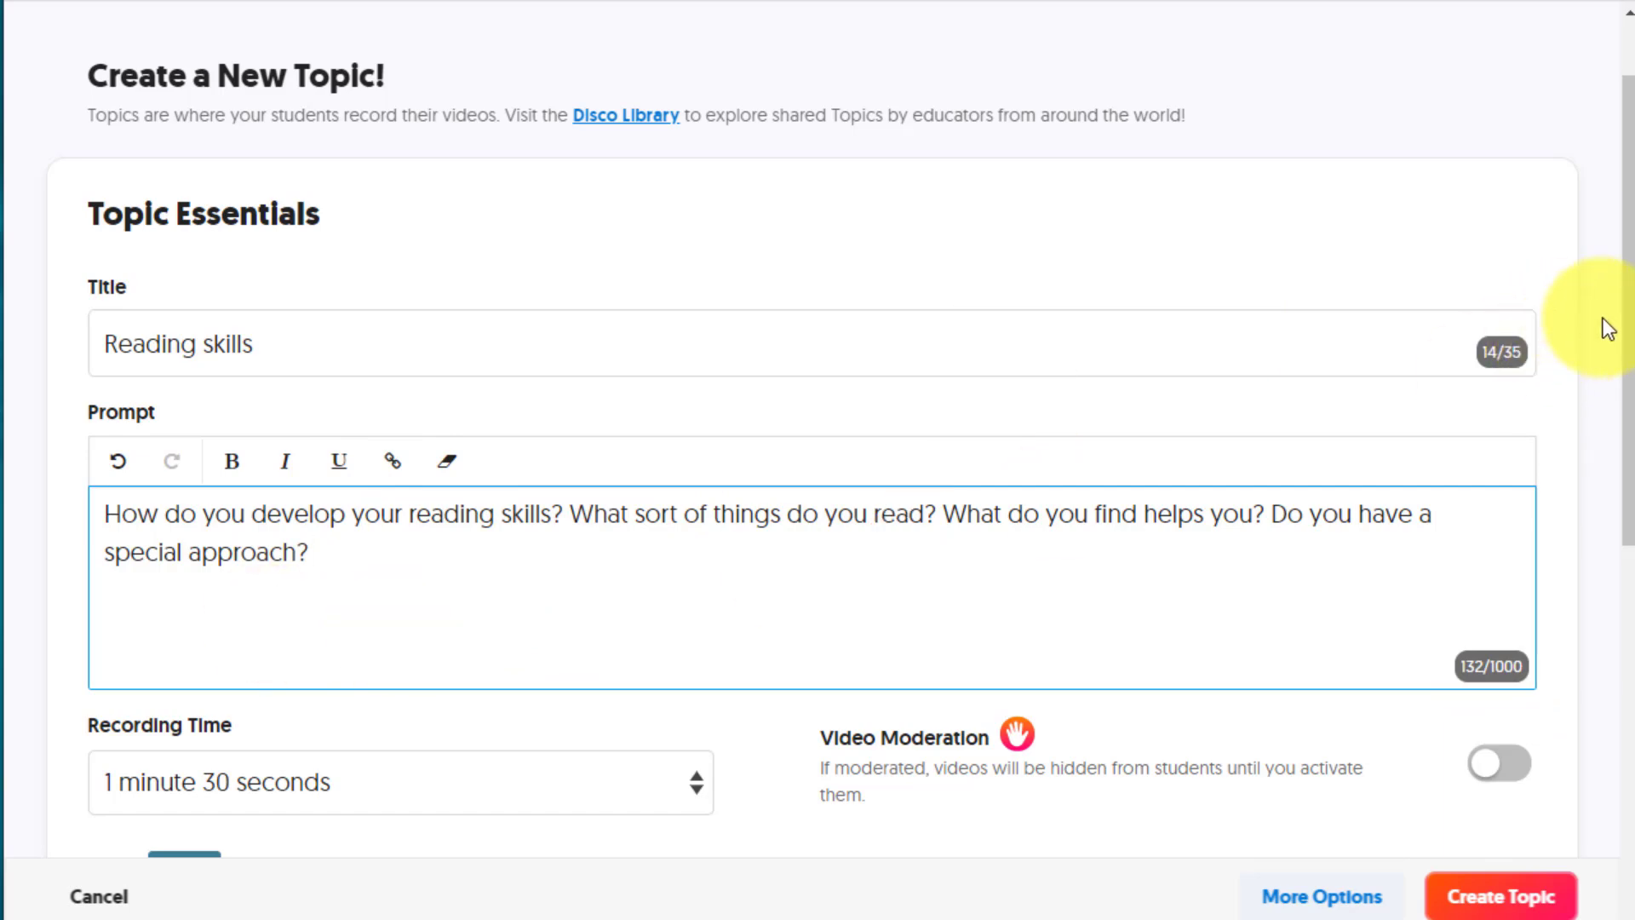
- Try the whiteboard background in the recorder for the topic's Focus video, and close the recorder without recording
scroll(1596, 350, down, 5)
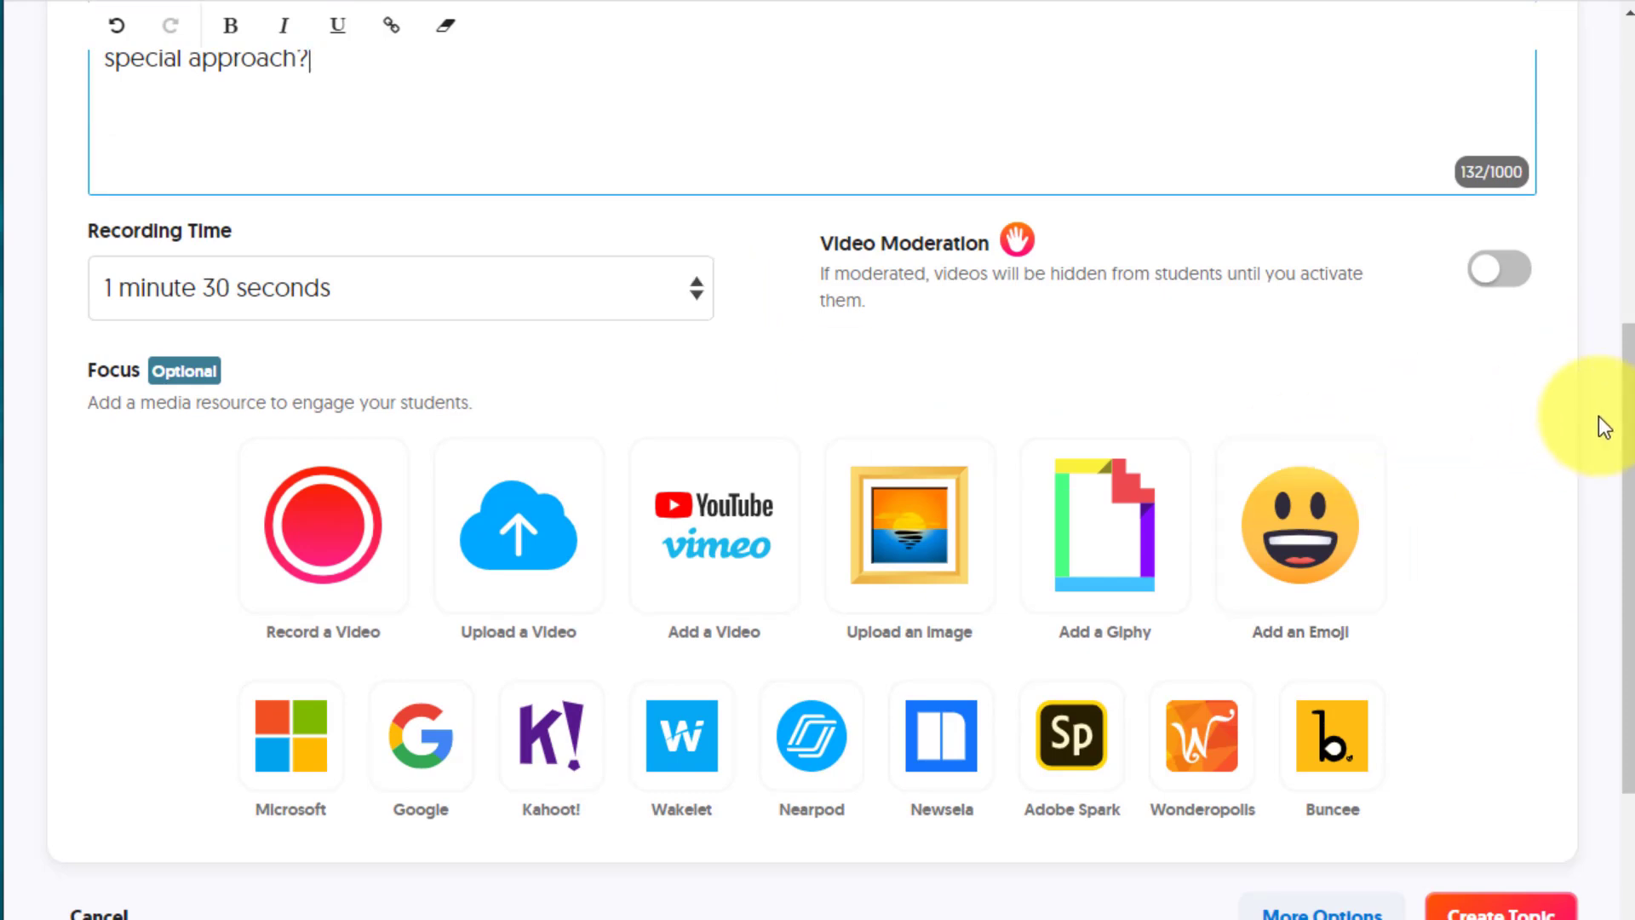
drag(1628, 425, 1629, 522)
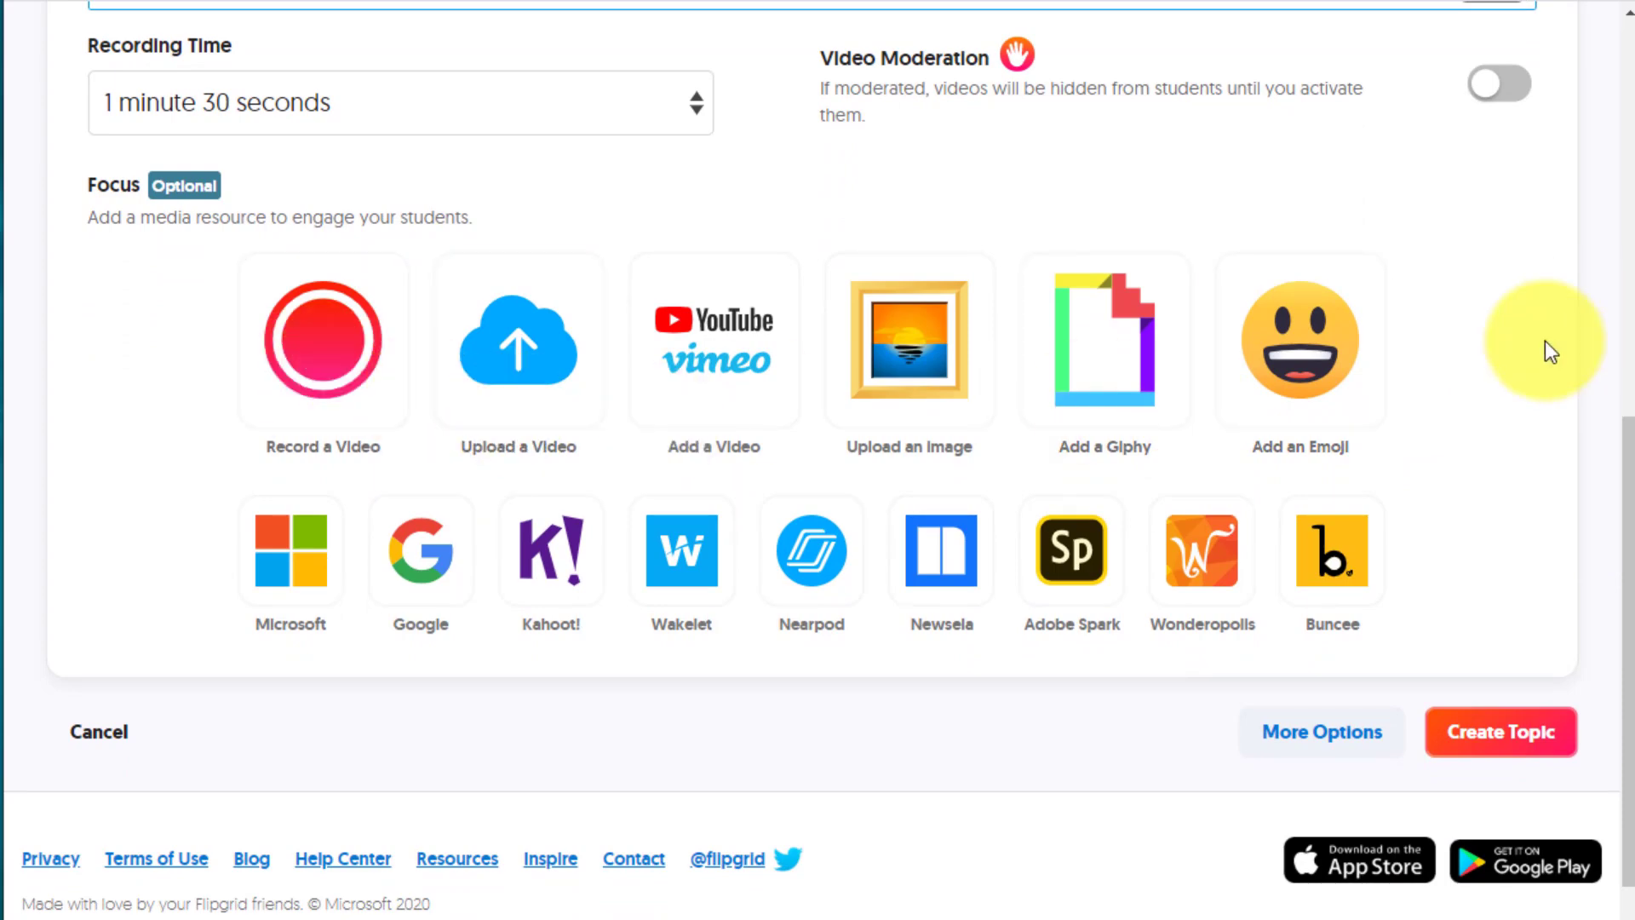
drag(1630, 455, 1610, 153)
scroll(748, 329, down, 2)
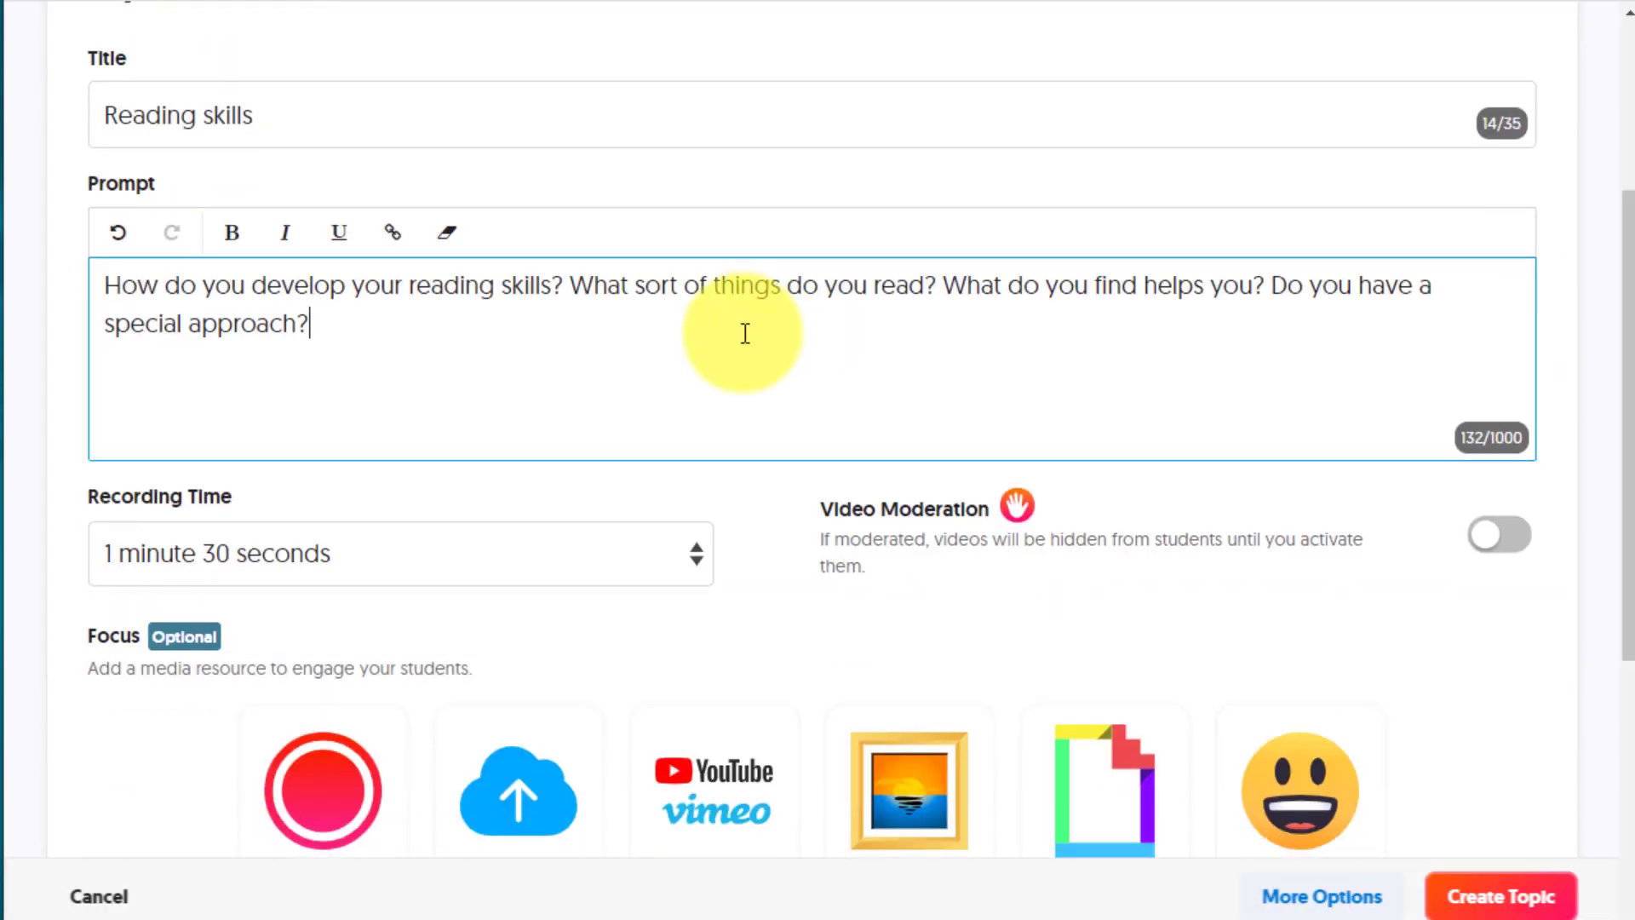
drag(1626, 343, 1627, 555)
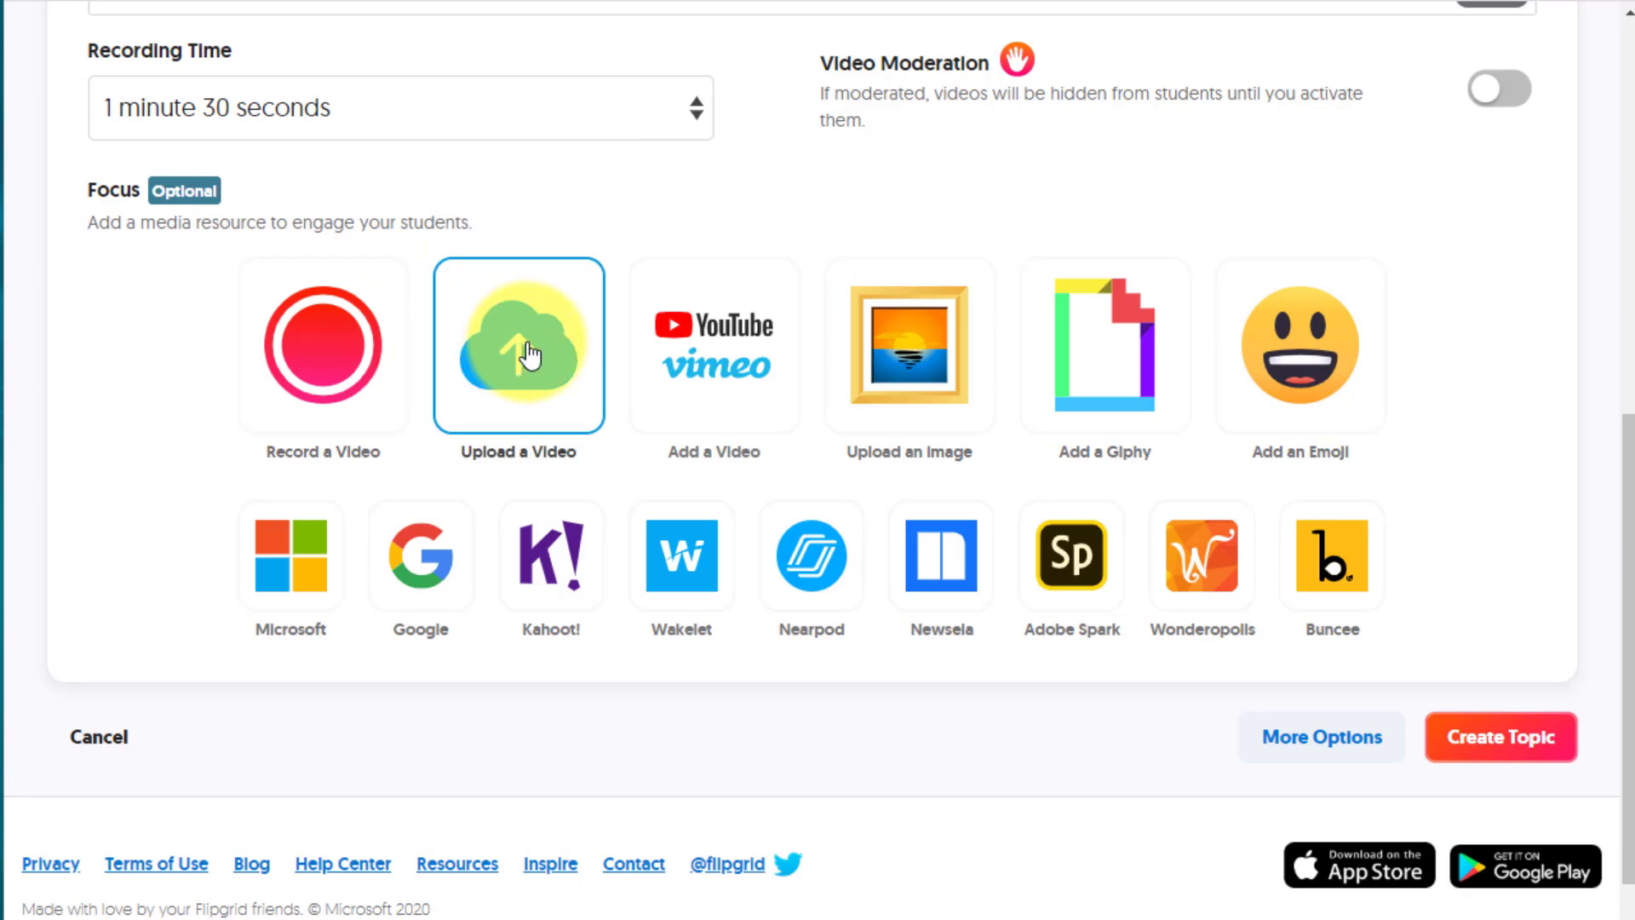
click(334, 359)
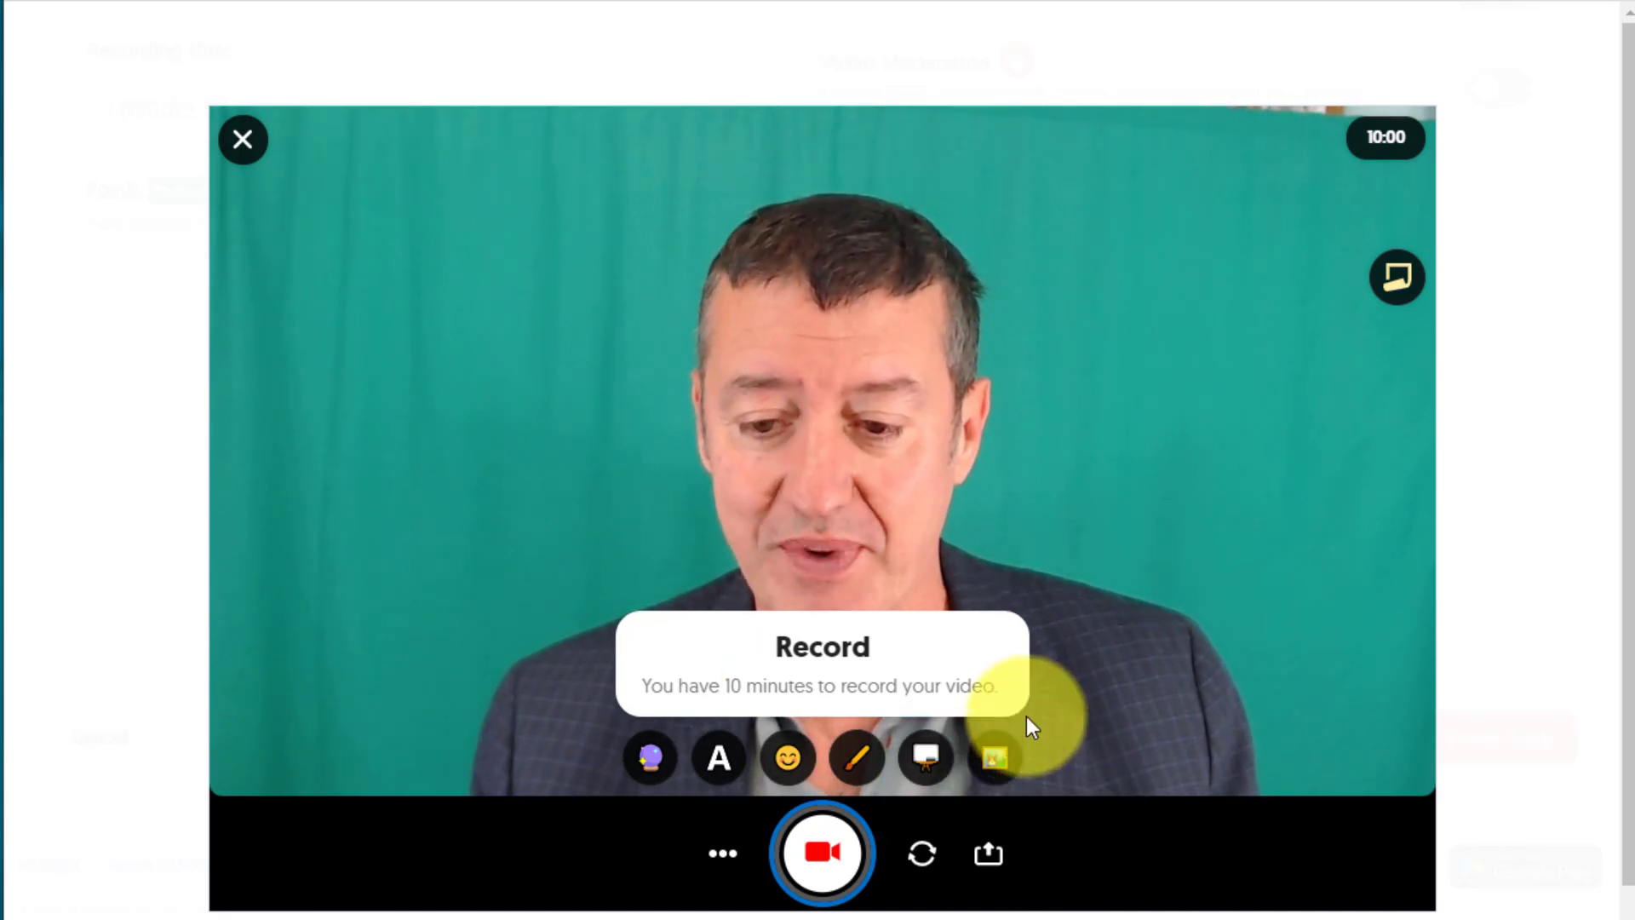
click(928, 758)
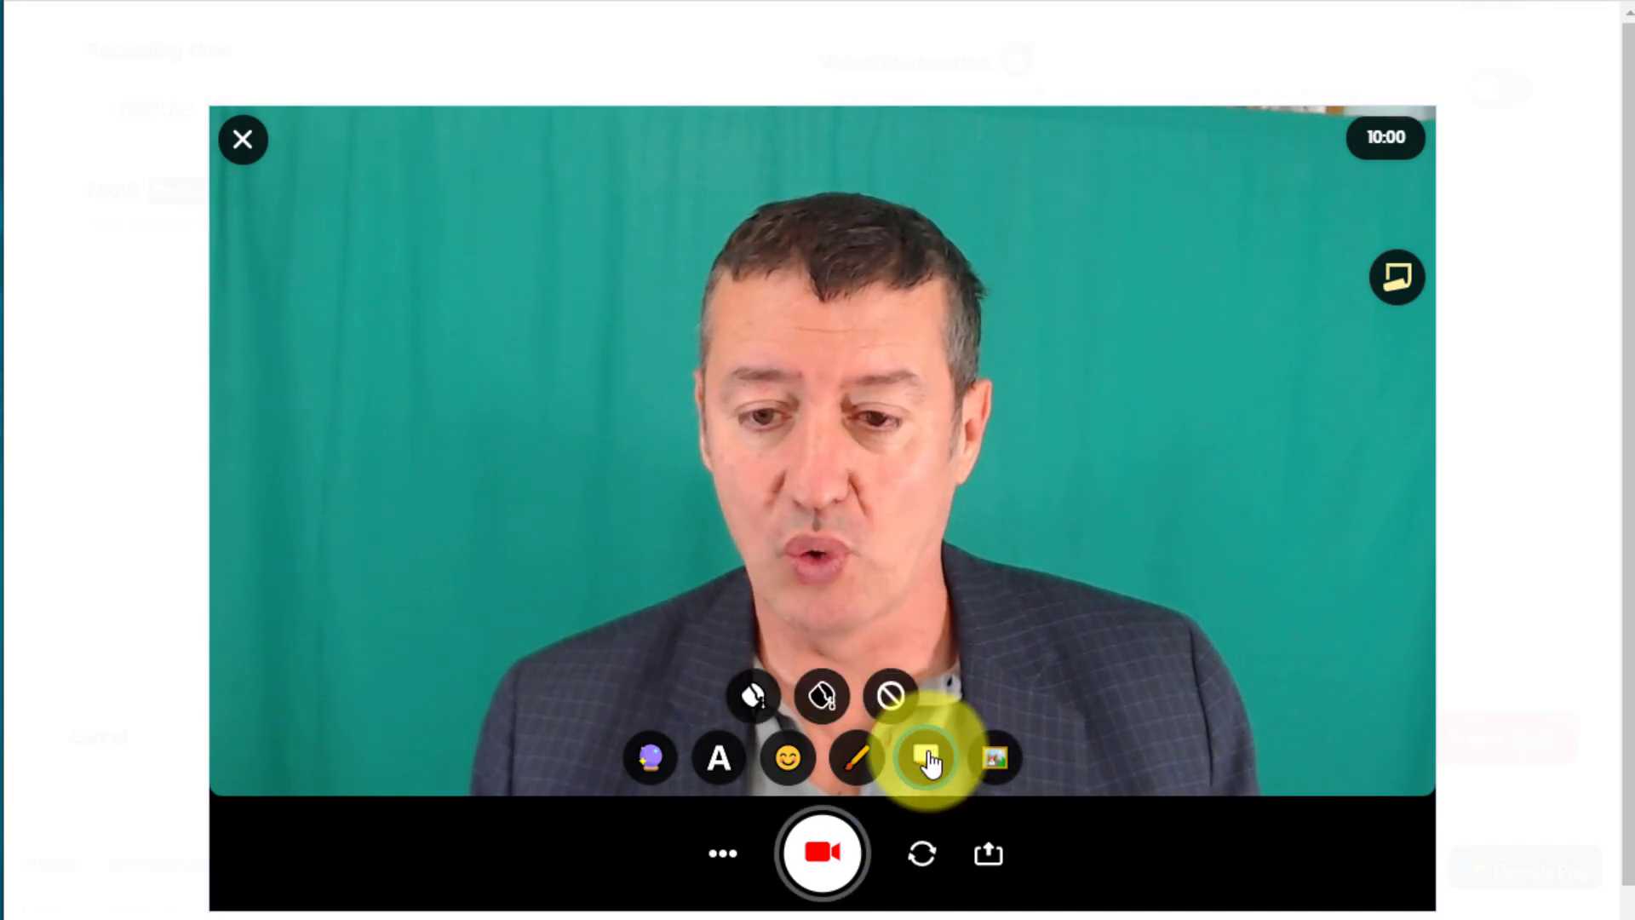
click(753, 697)
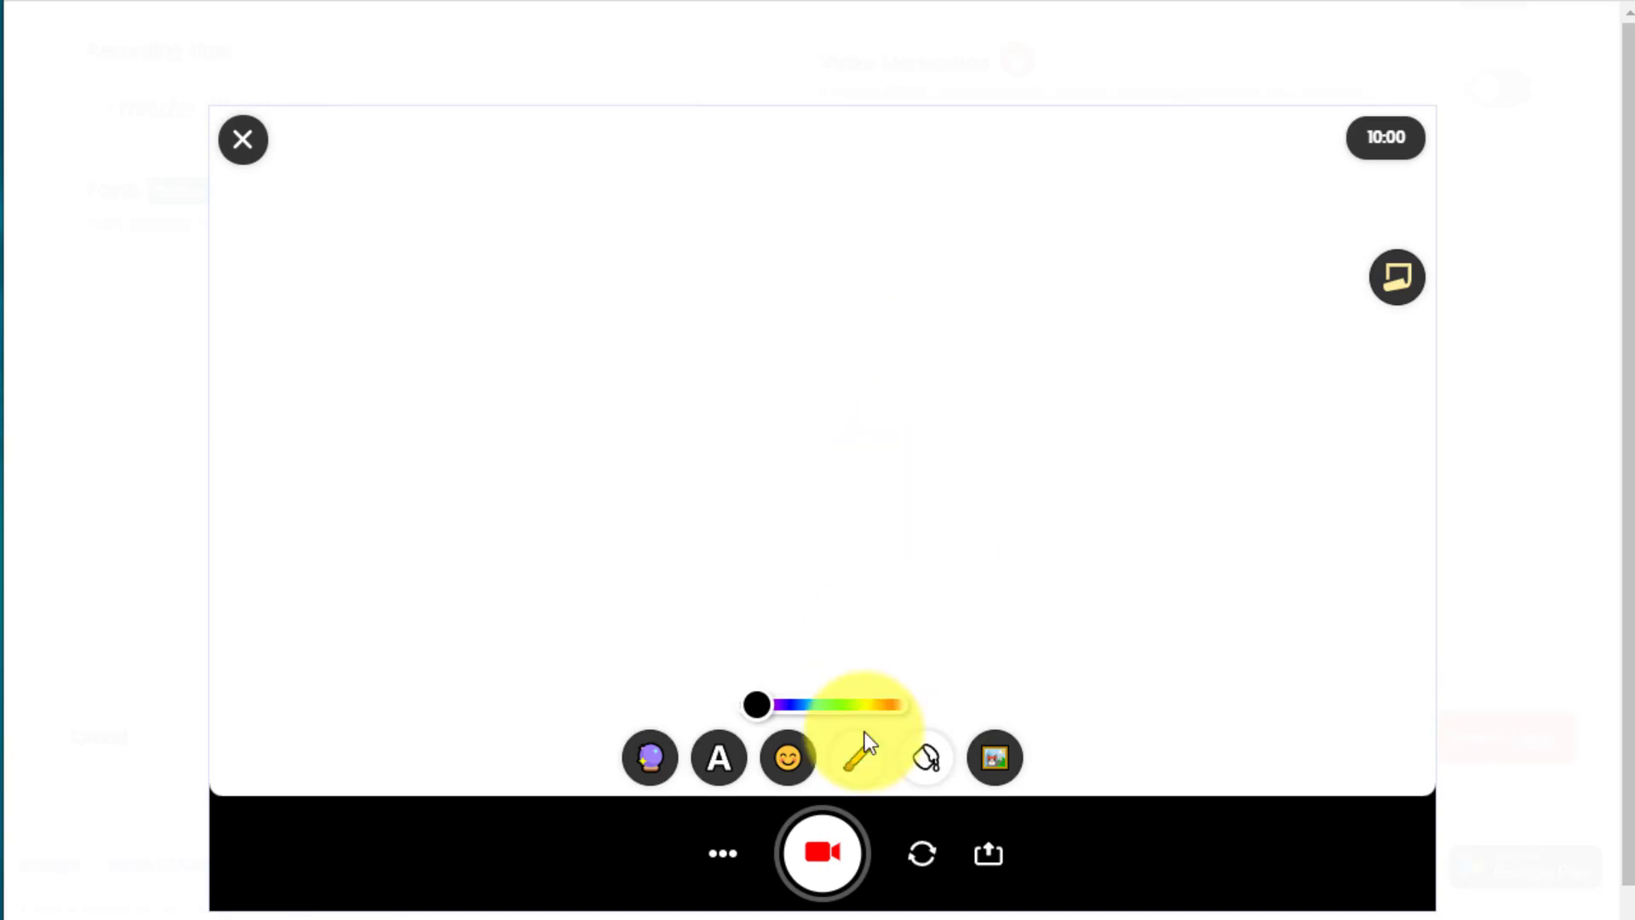
click(822, 859)
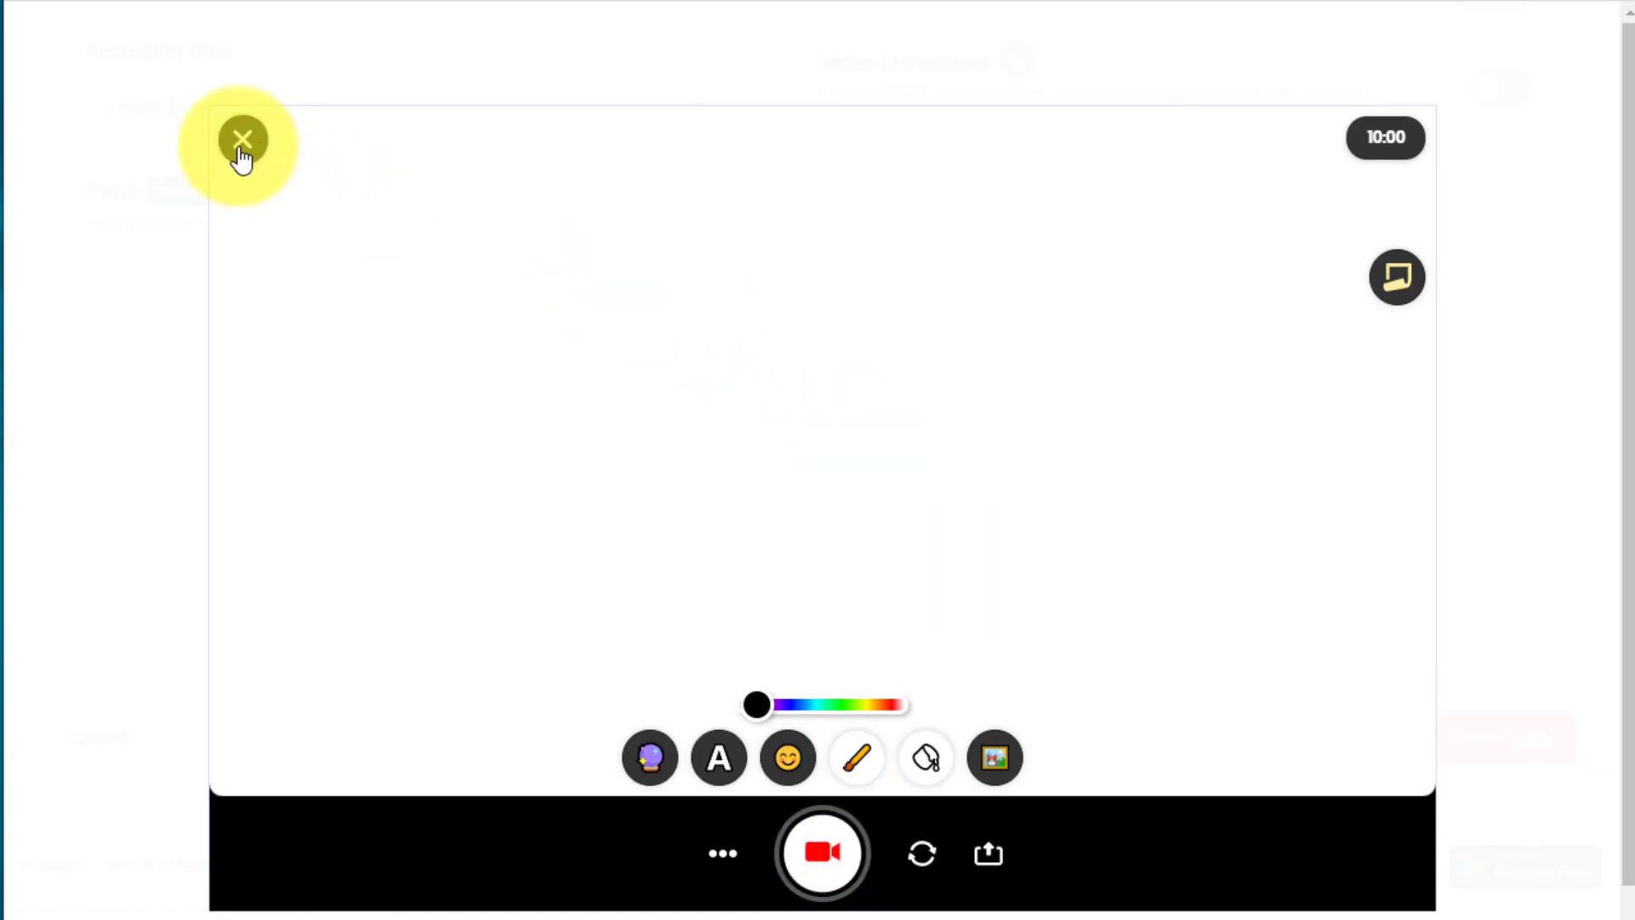
click(243, 140)
- Record a webcam video as the topic's Focus resource and review the start of its playback
click(321, 341)
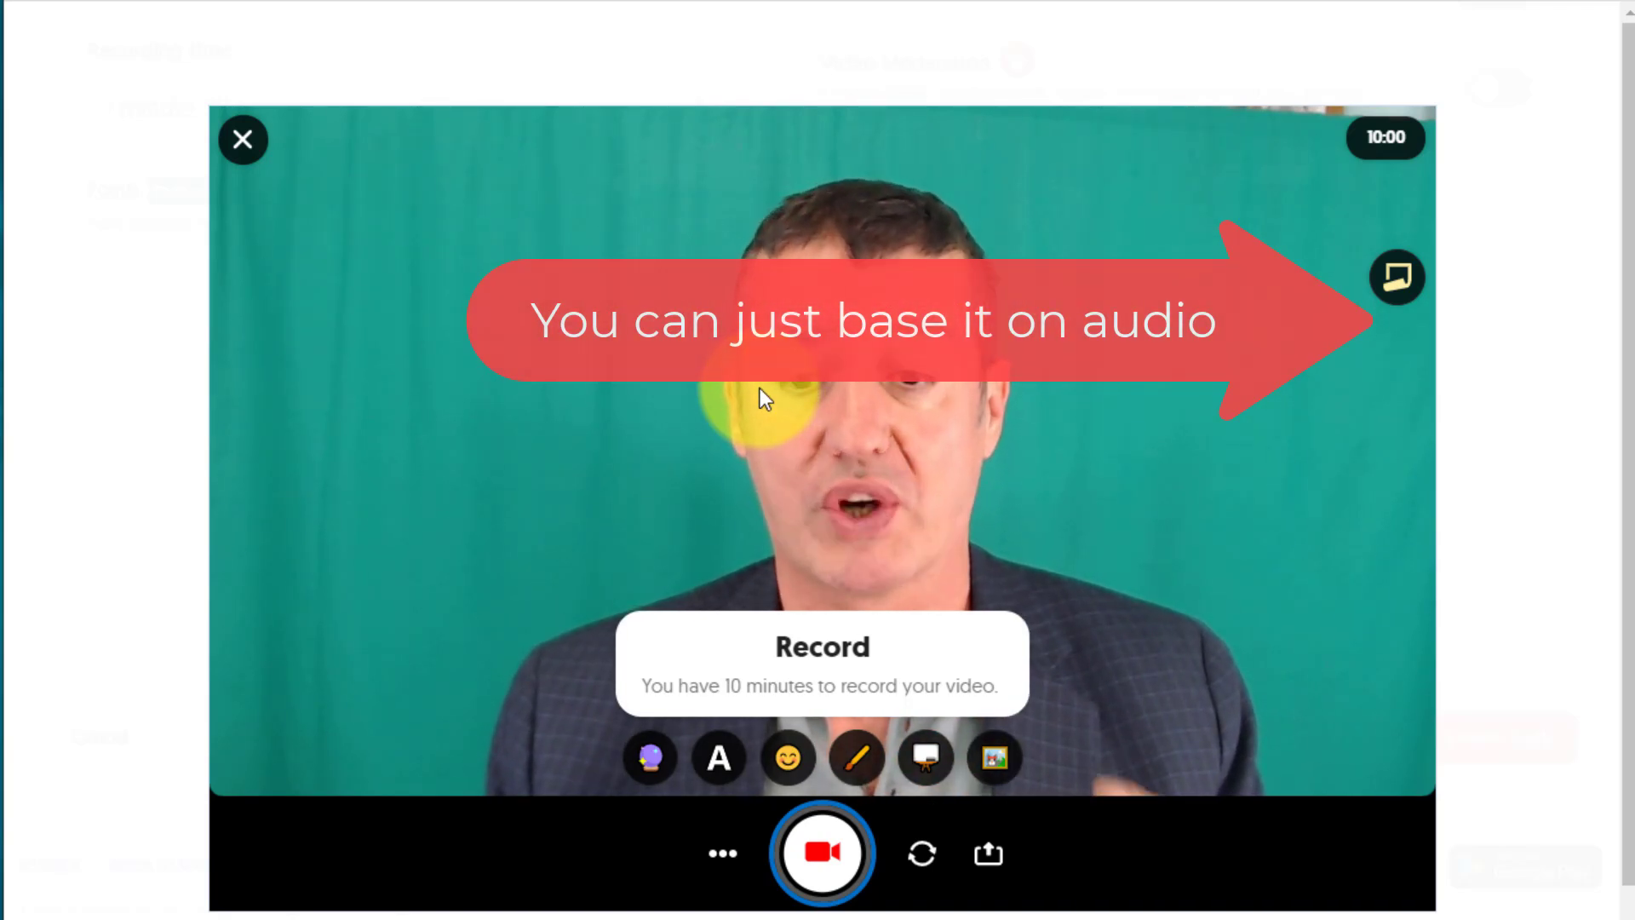
click(825, 856)
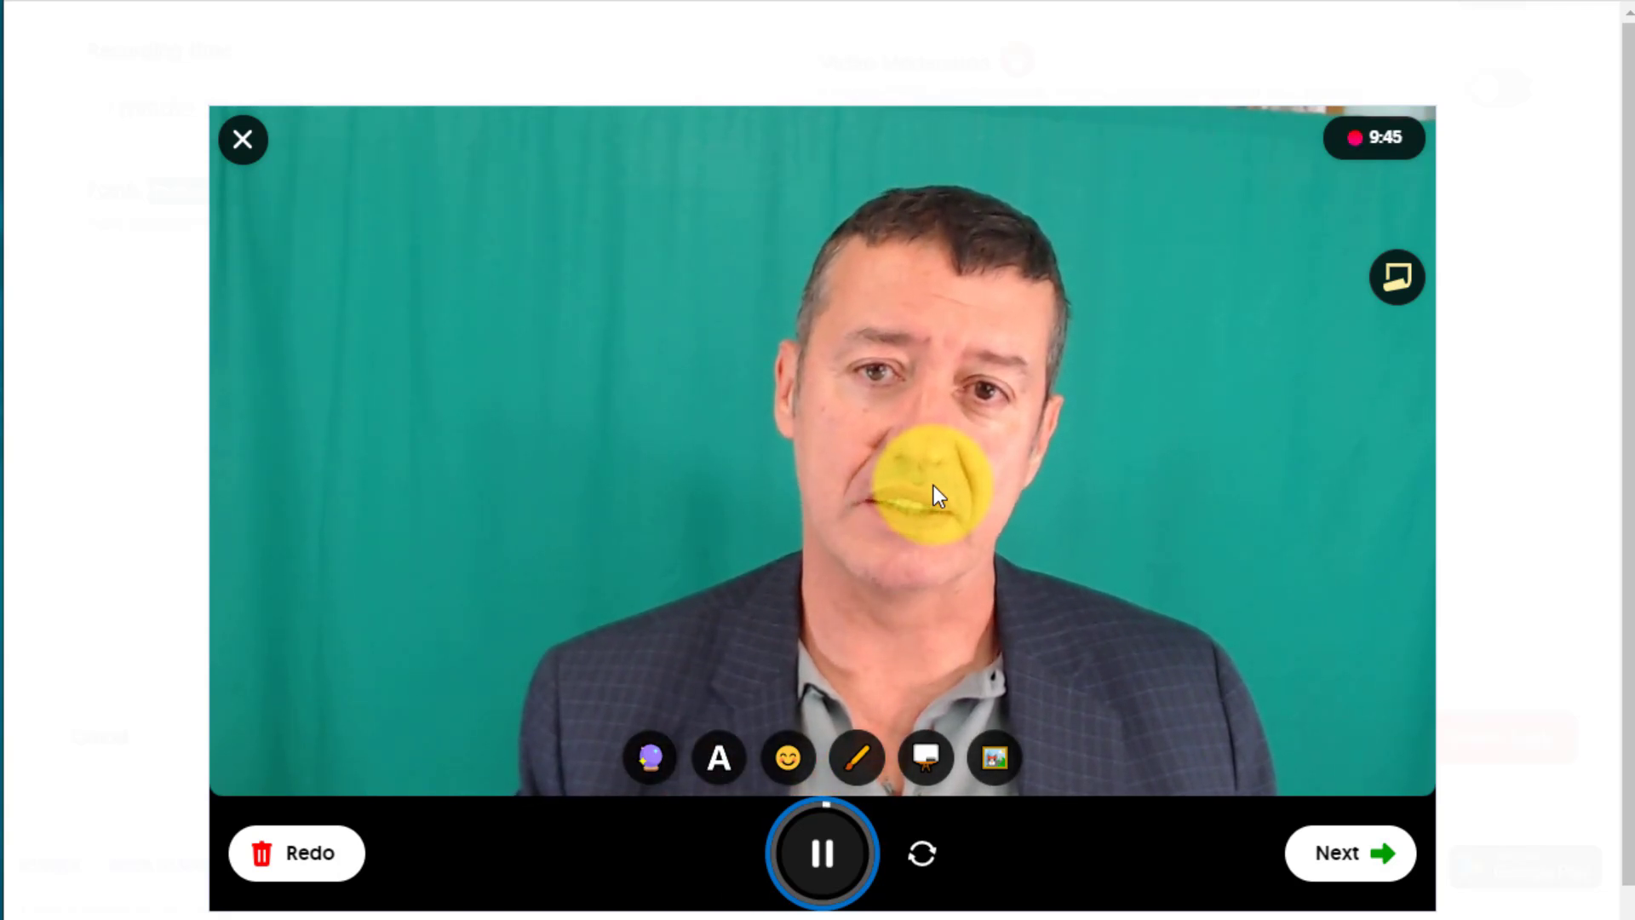
click(818, 845)
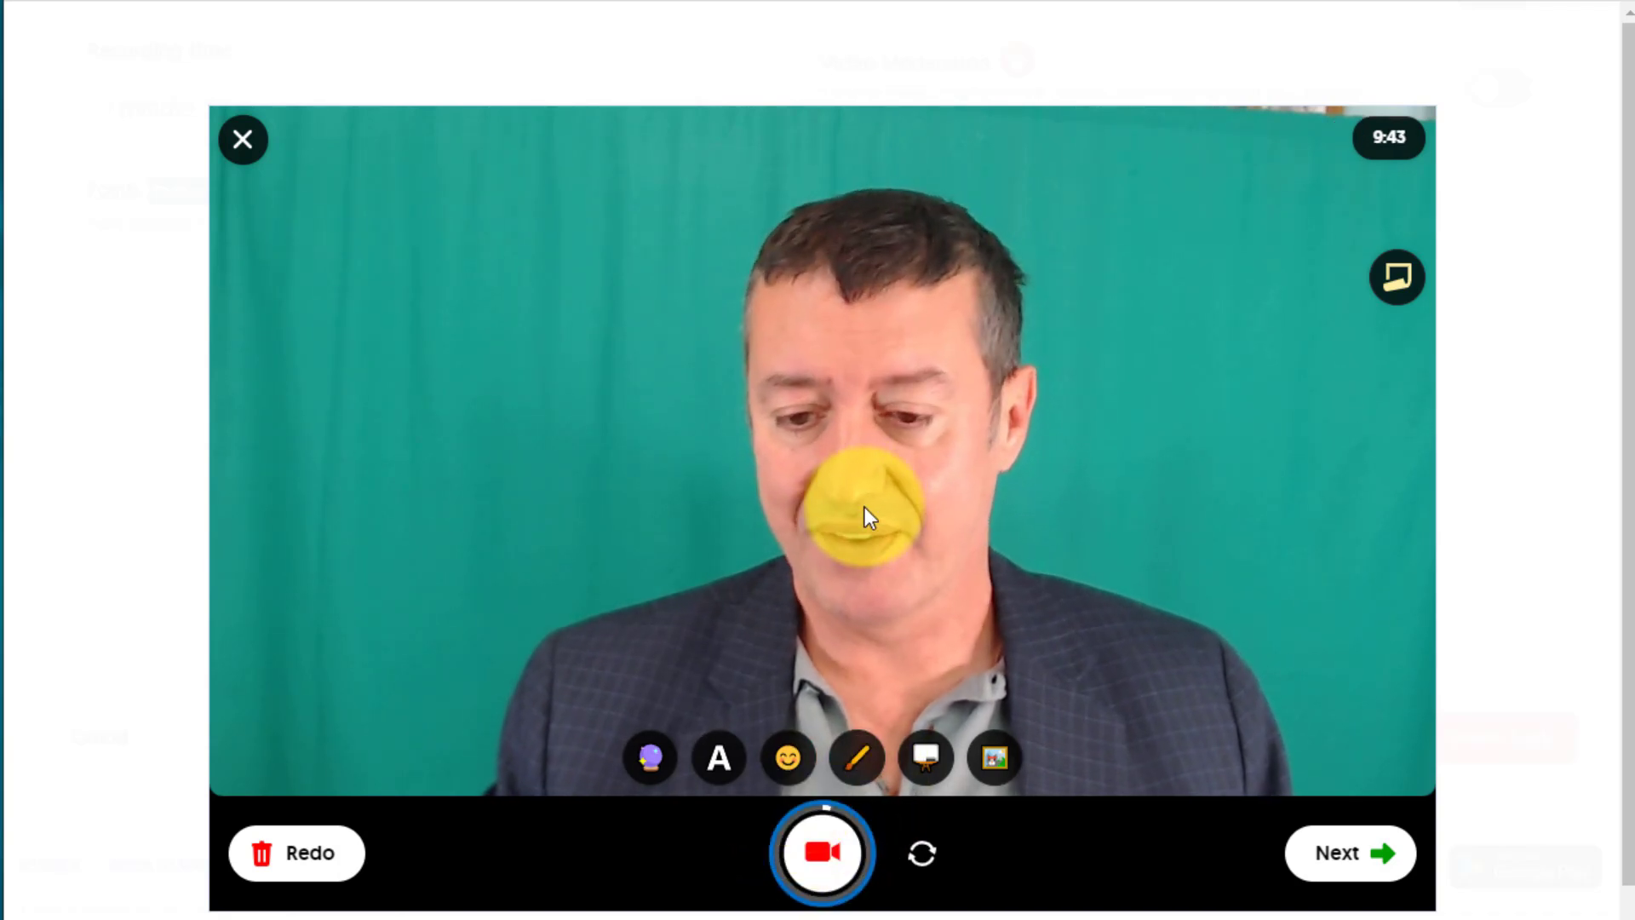
click(1353, 854)
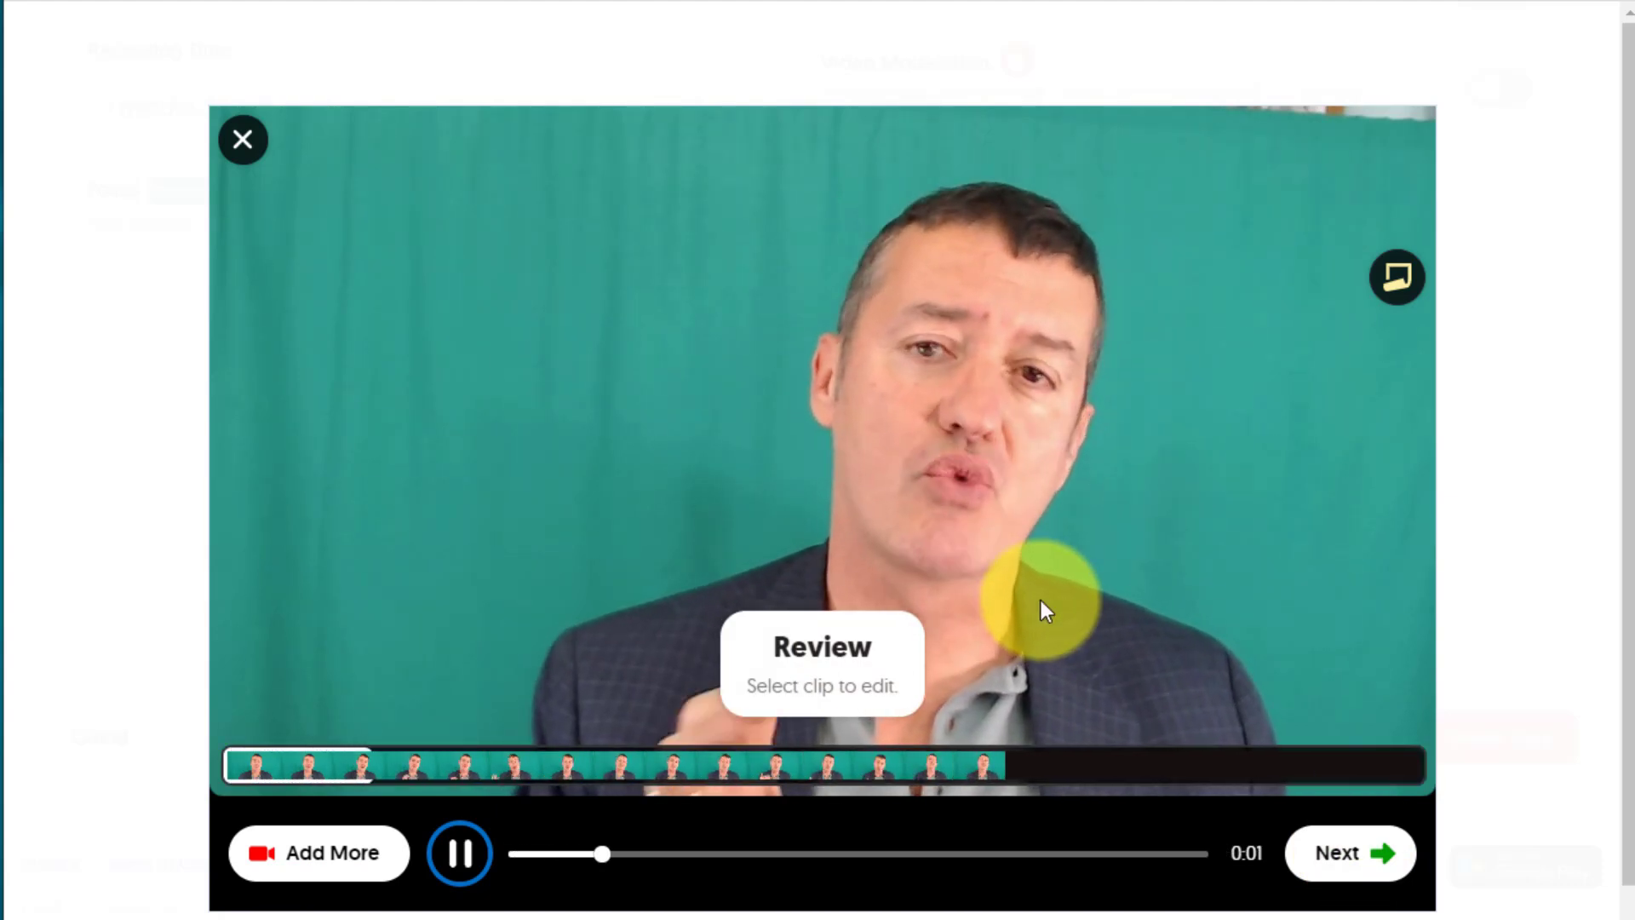
click(461, 856)
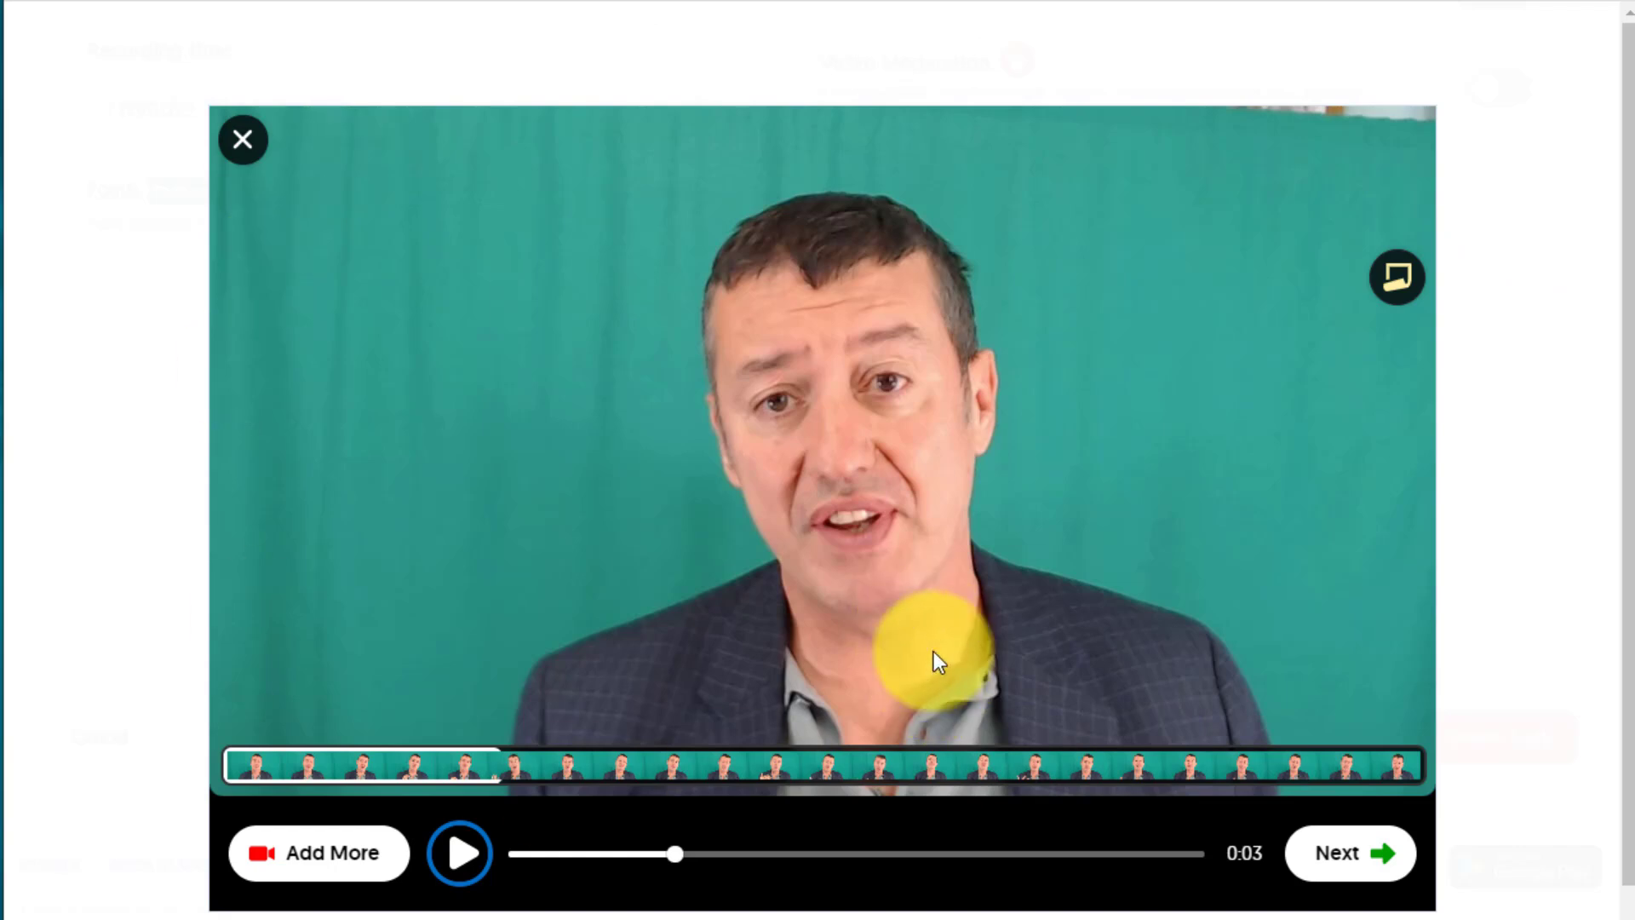
- Accept the recorded clip, take a selfie to go along with it, and submit the topic video
click(1355, 867)
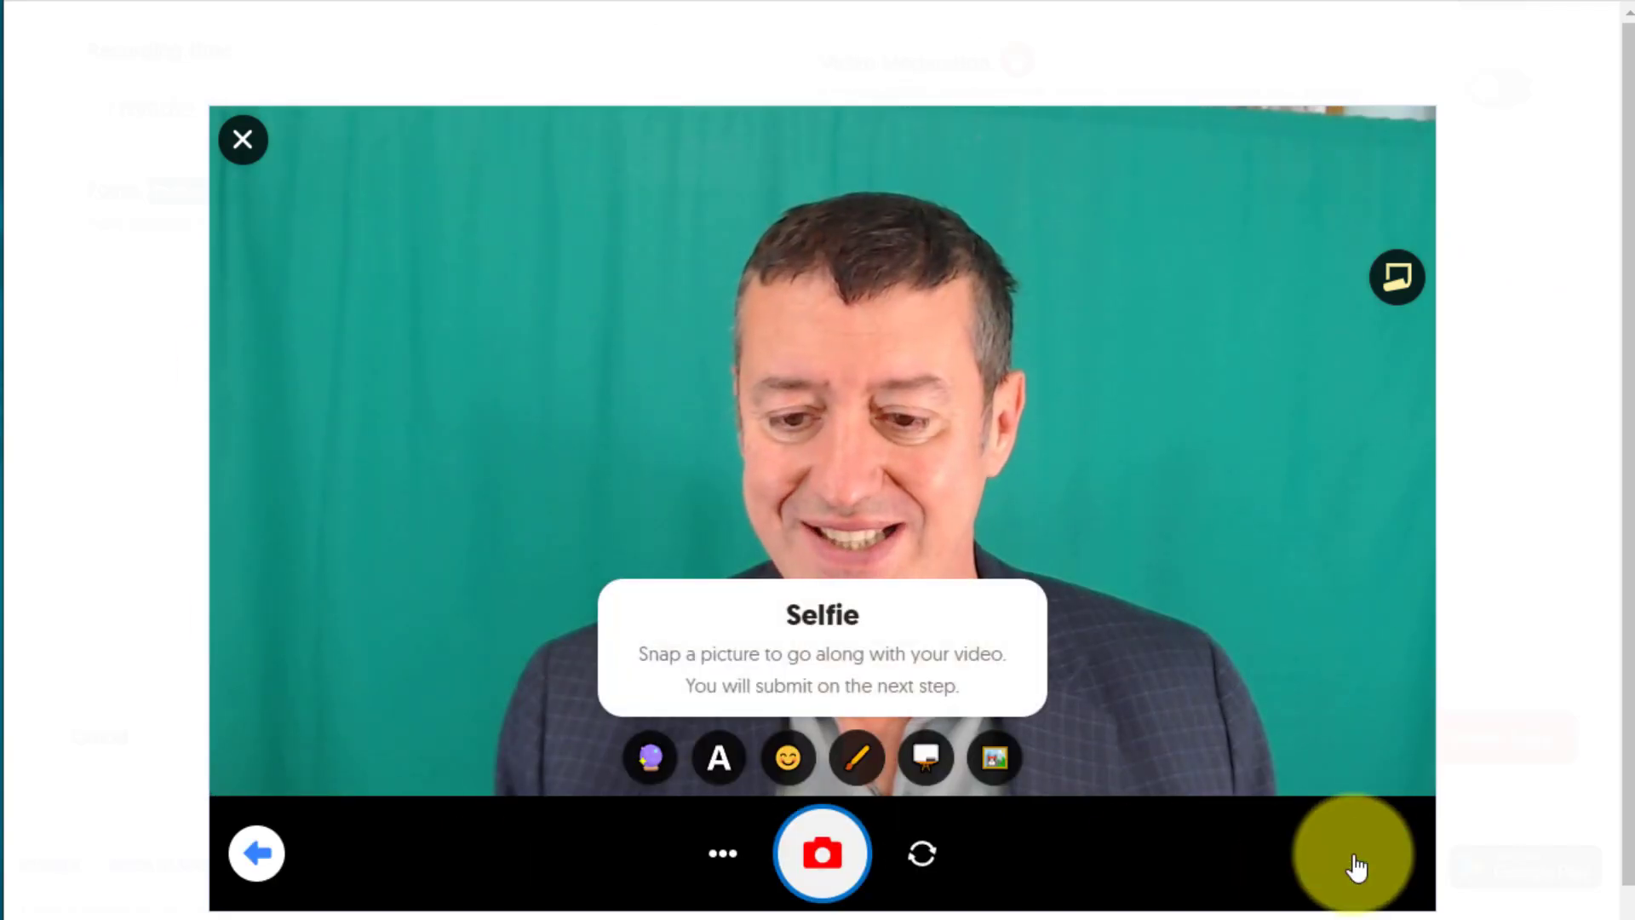
click(824, 859)
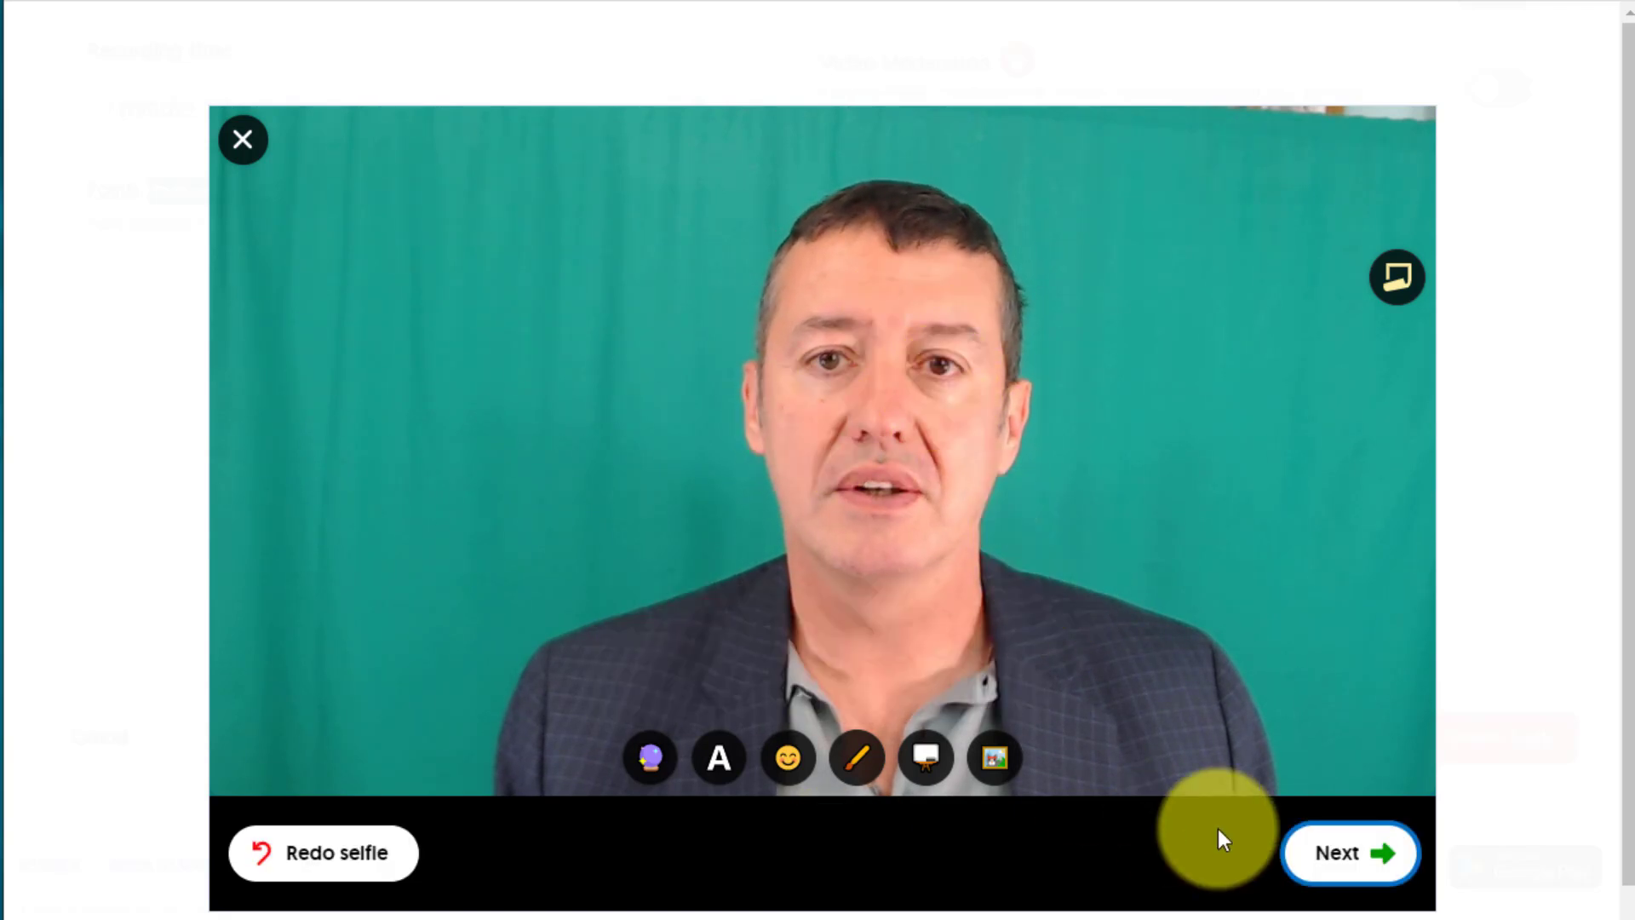
click(1358, 867)
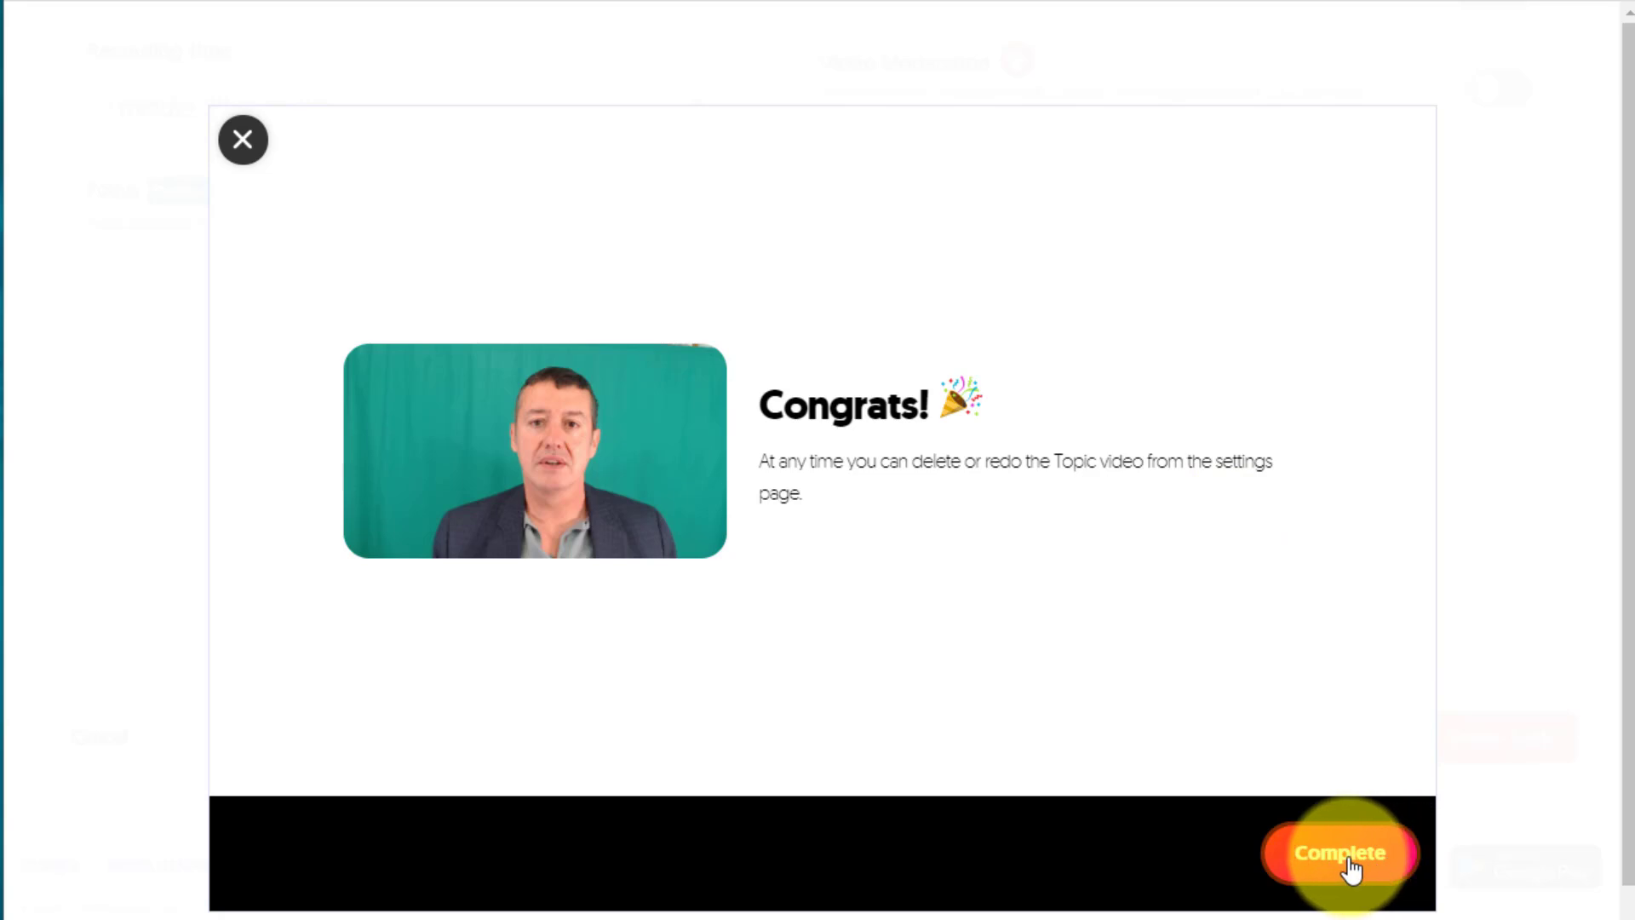
- Finish attaching the recorded Focus video and create the Reading skills topic, dismissing its ready-to-share dialog
click(1353, 867)
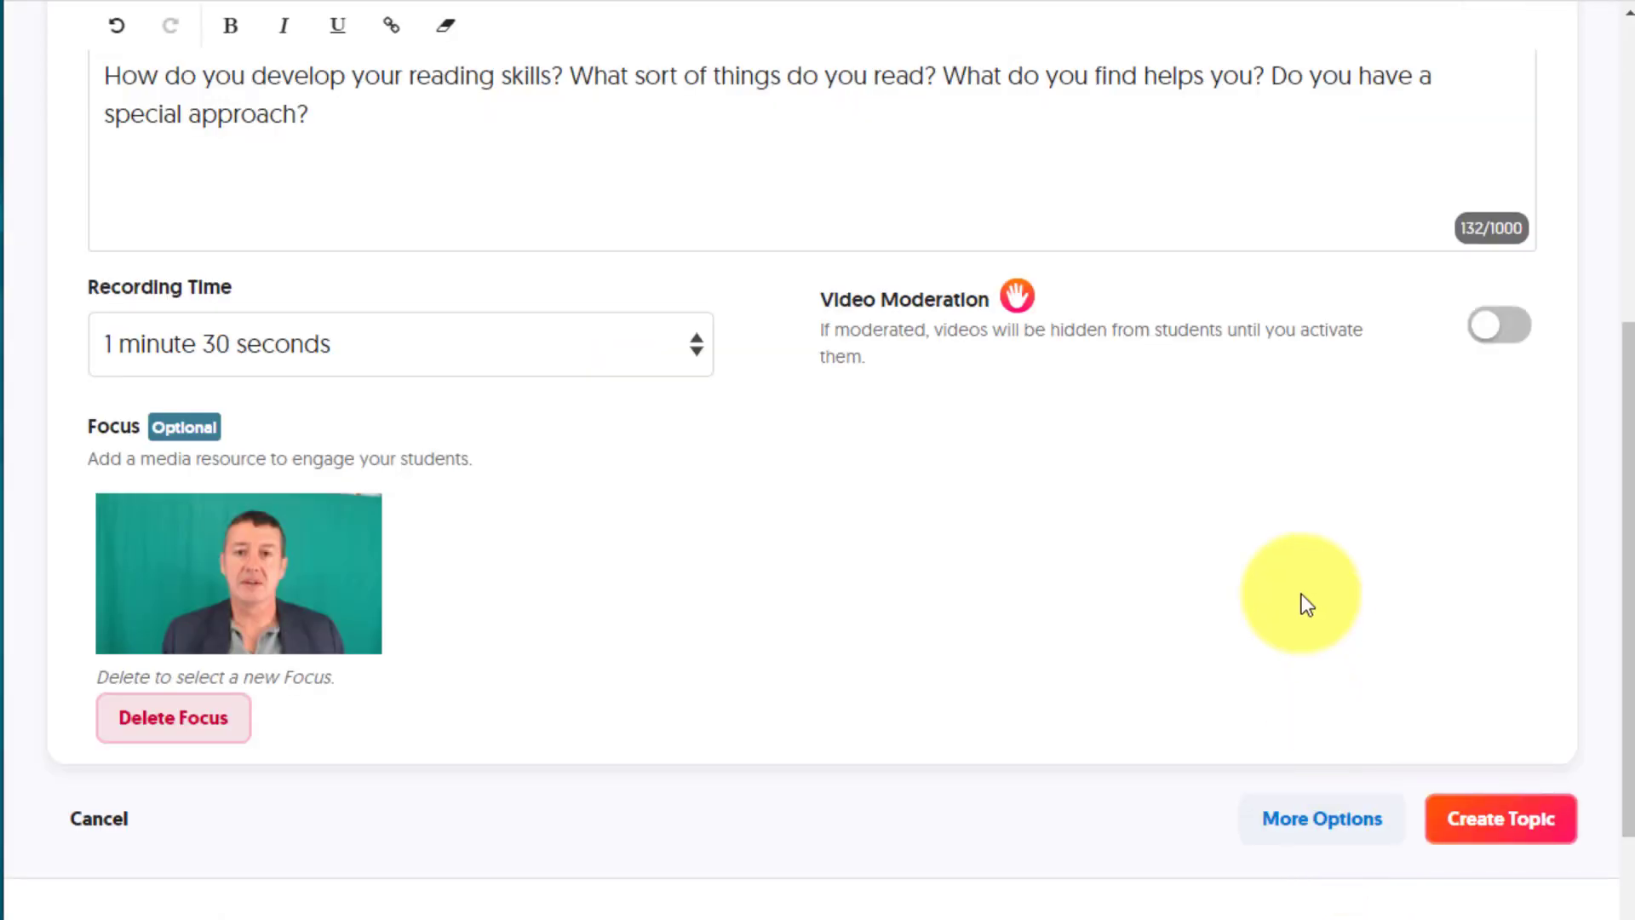
drag(1628, 587, 1629, 223)
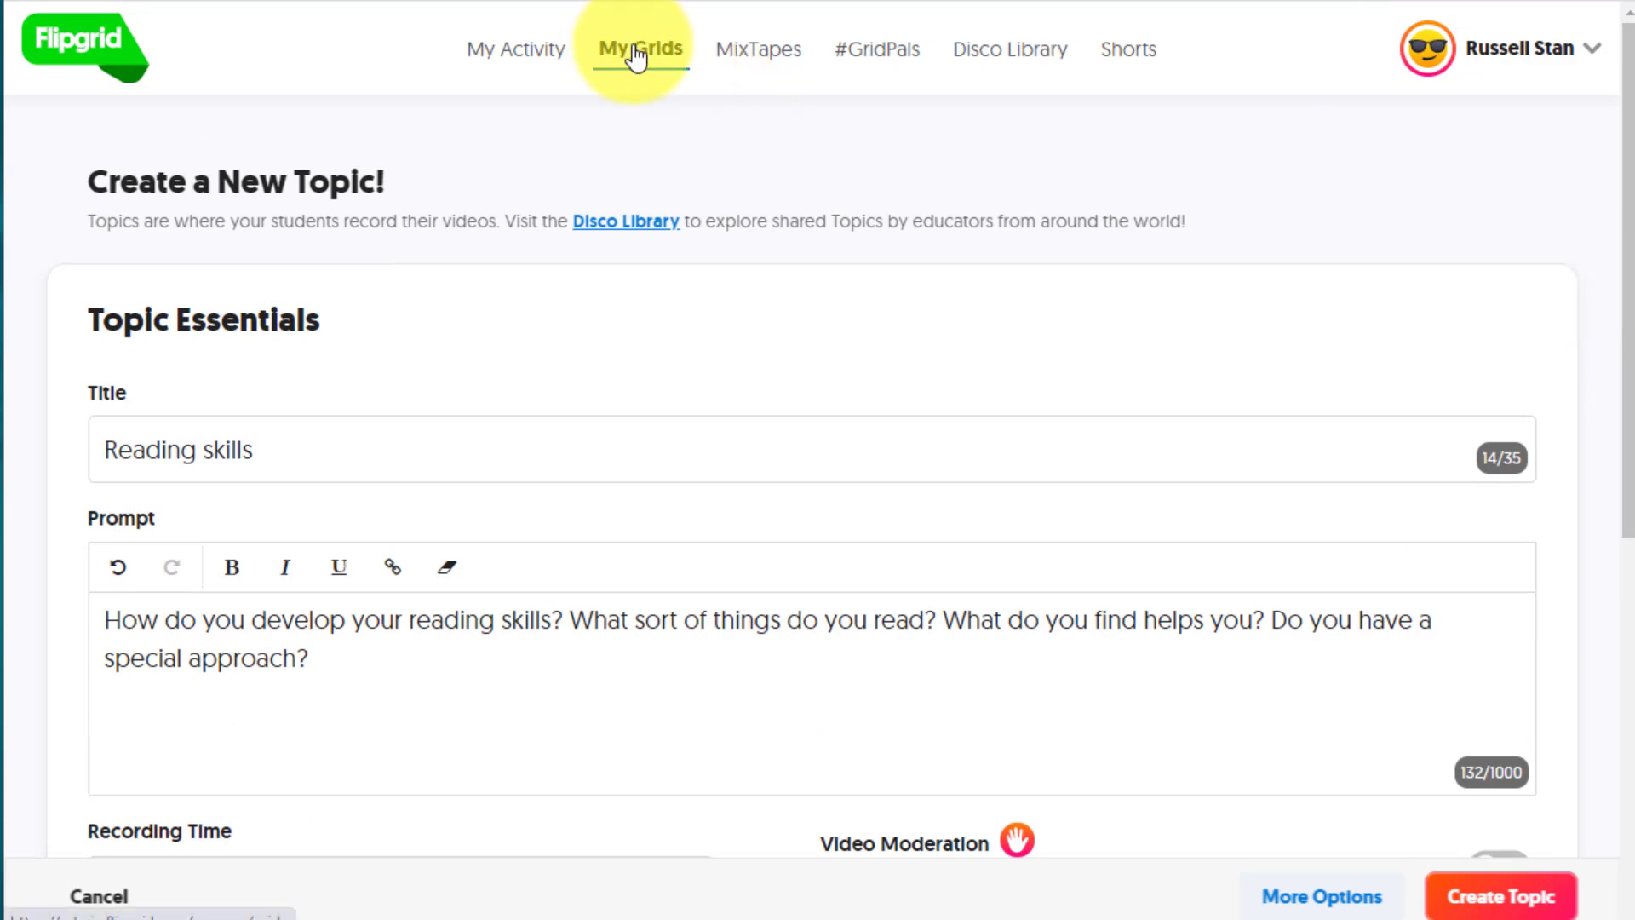
scroll(1613, 206, down, 6)
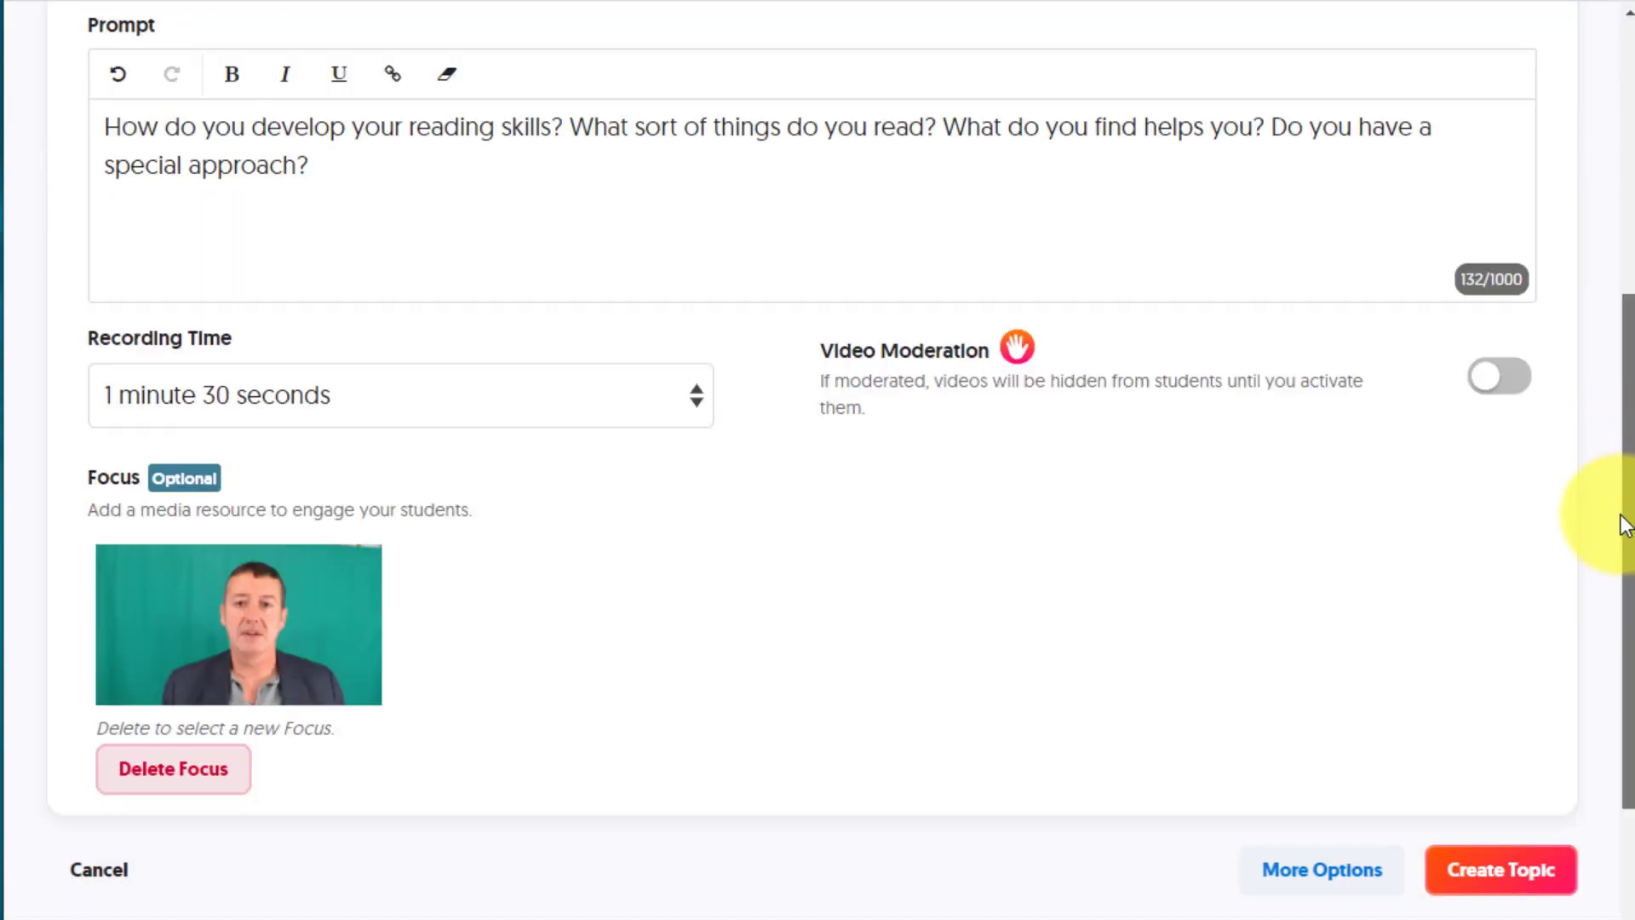
scroll(1604, 673, up, 6)
scroll(1595, 477, down, 6)
click(1482, 686)
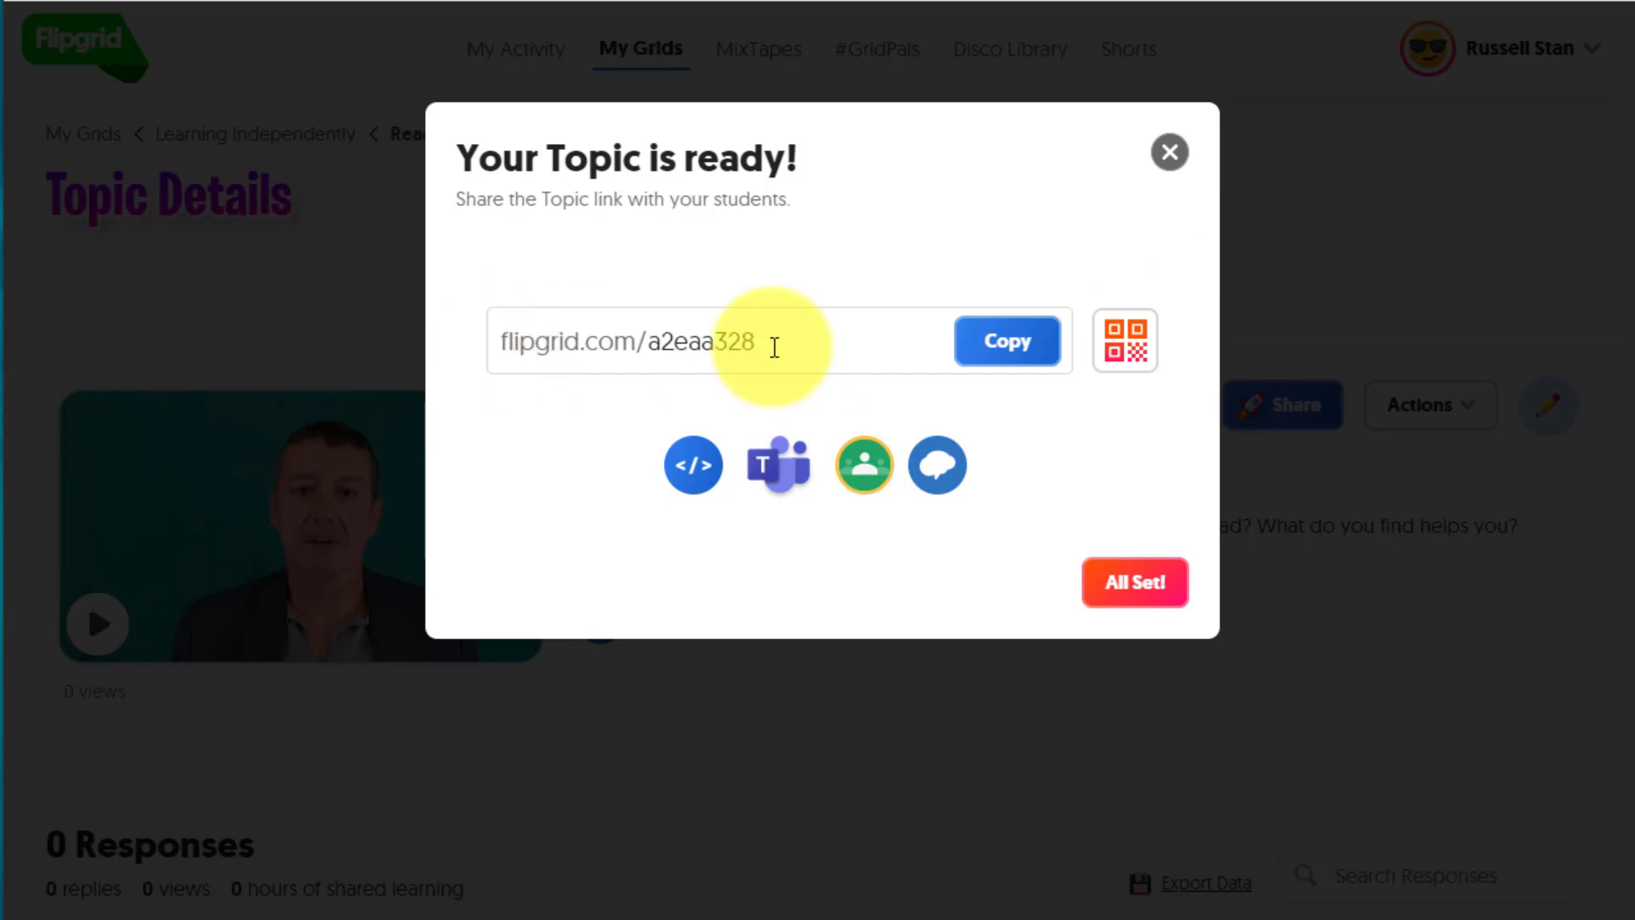
click(1169, 154)
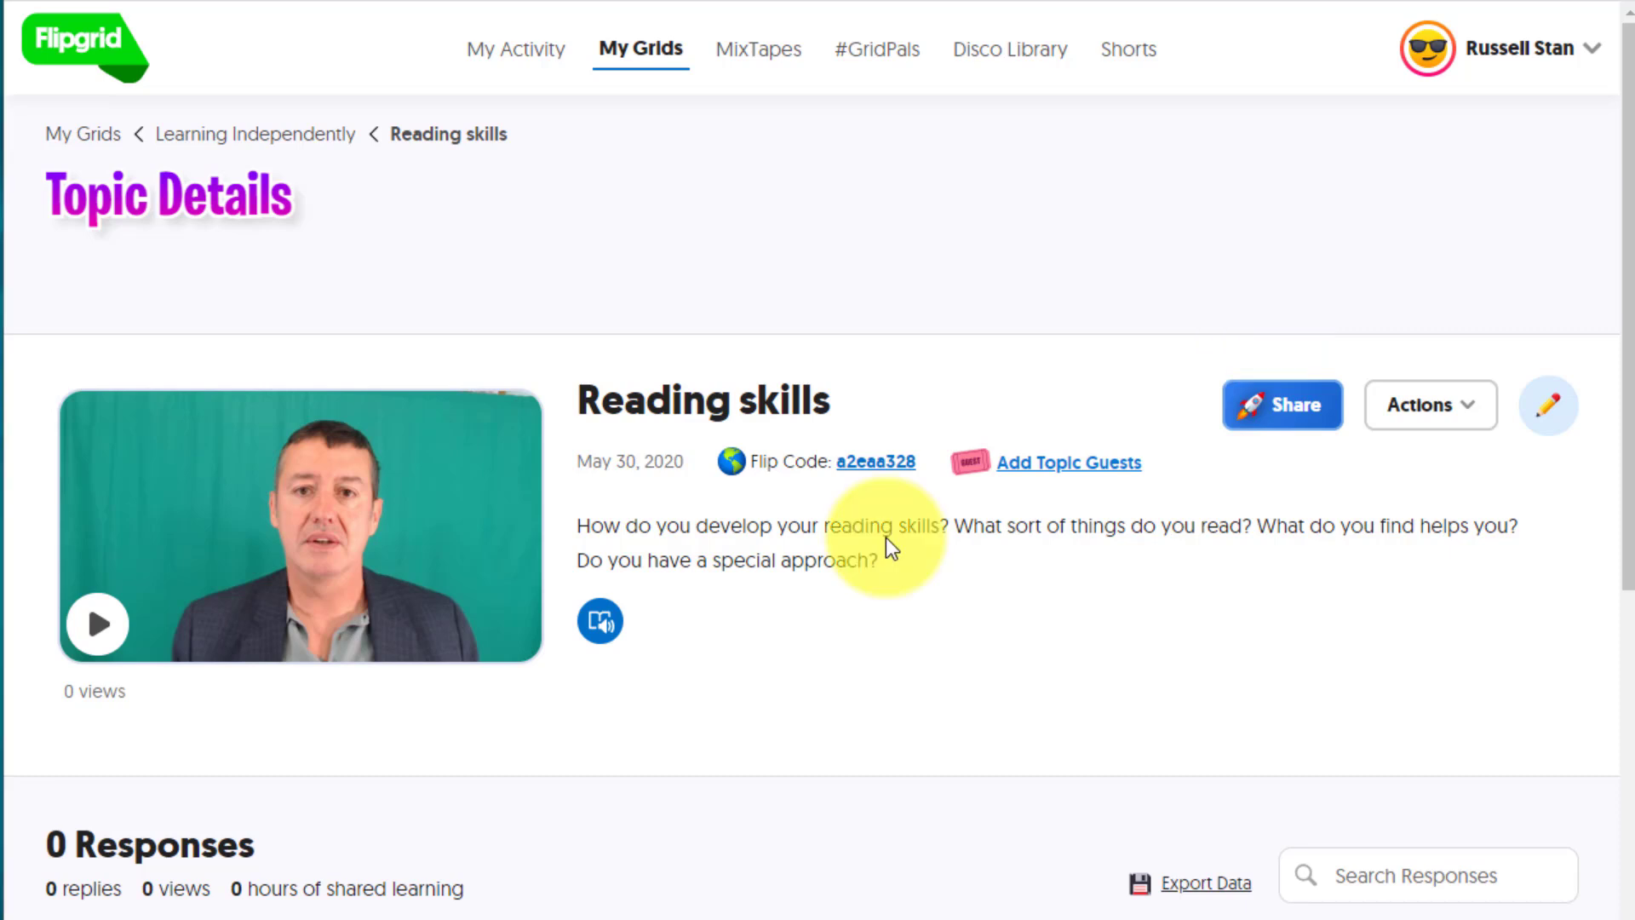
- Copy the share link of the Reading skills topic and close the sharing dialog
click(1303, 409)
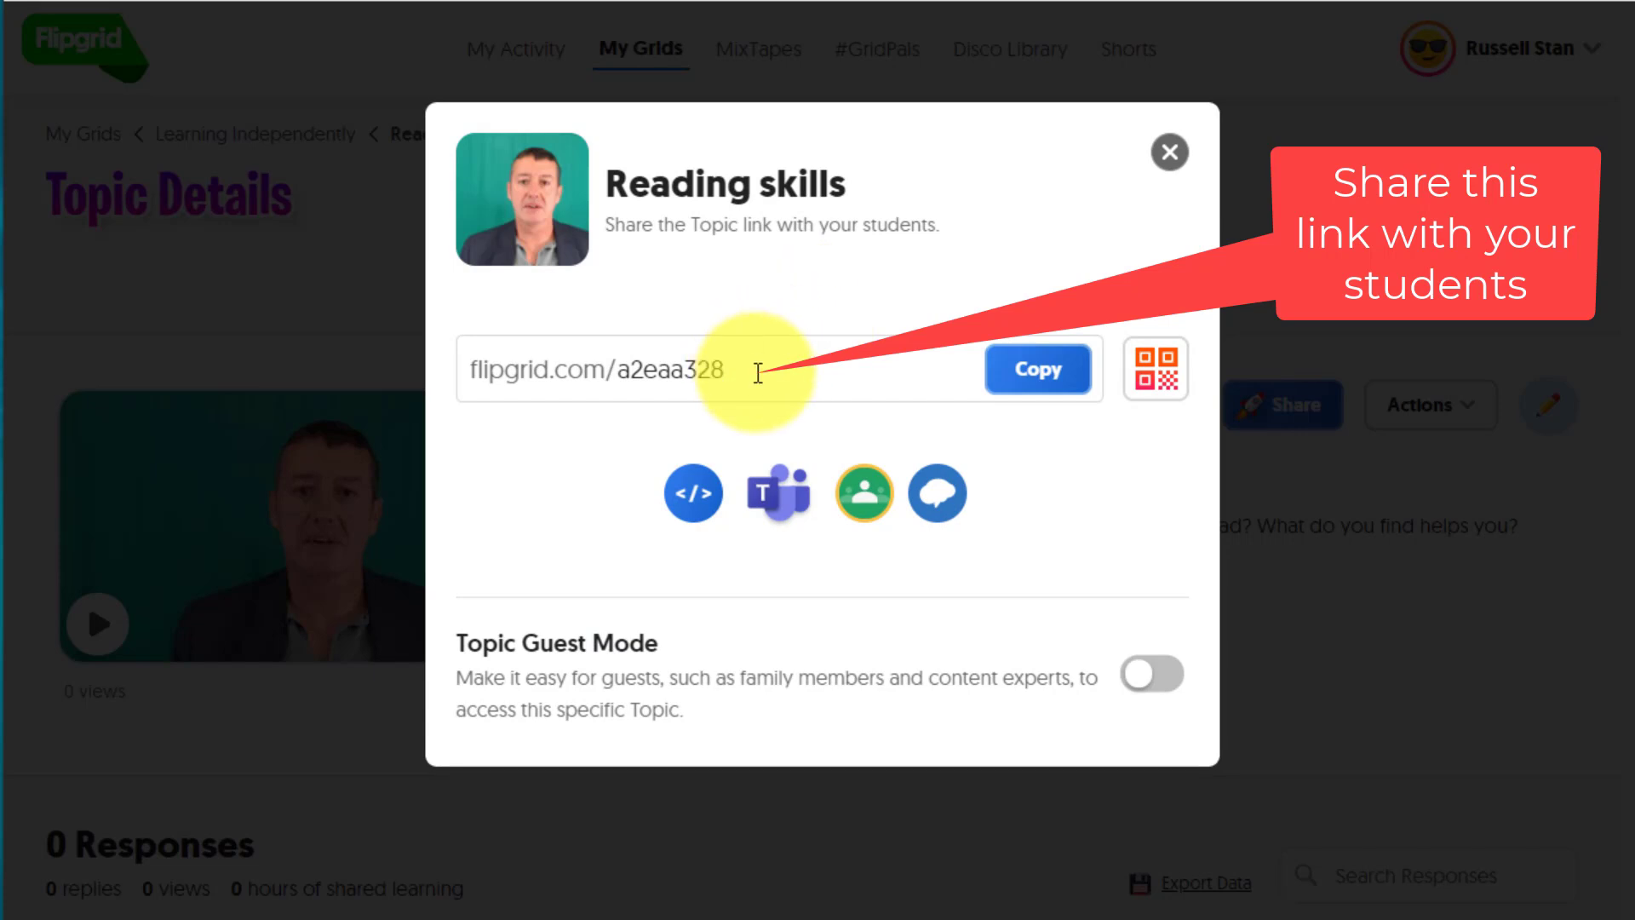
click(1050, 385)
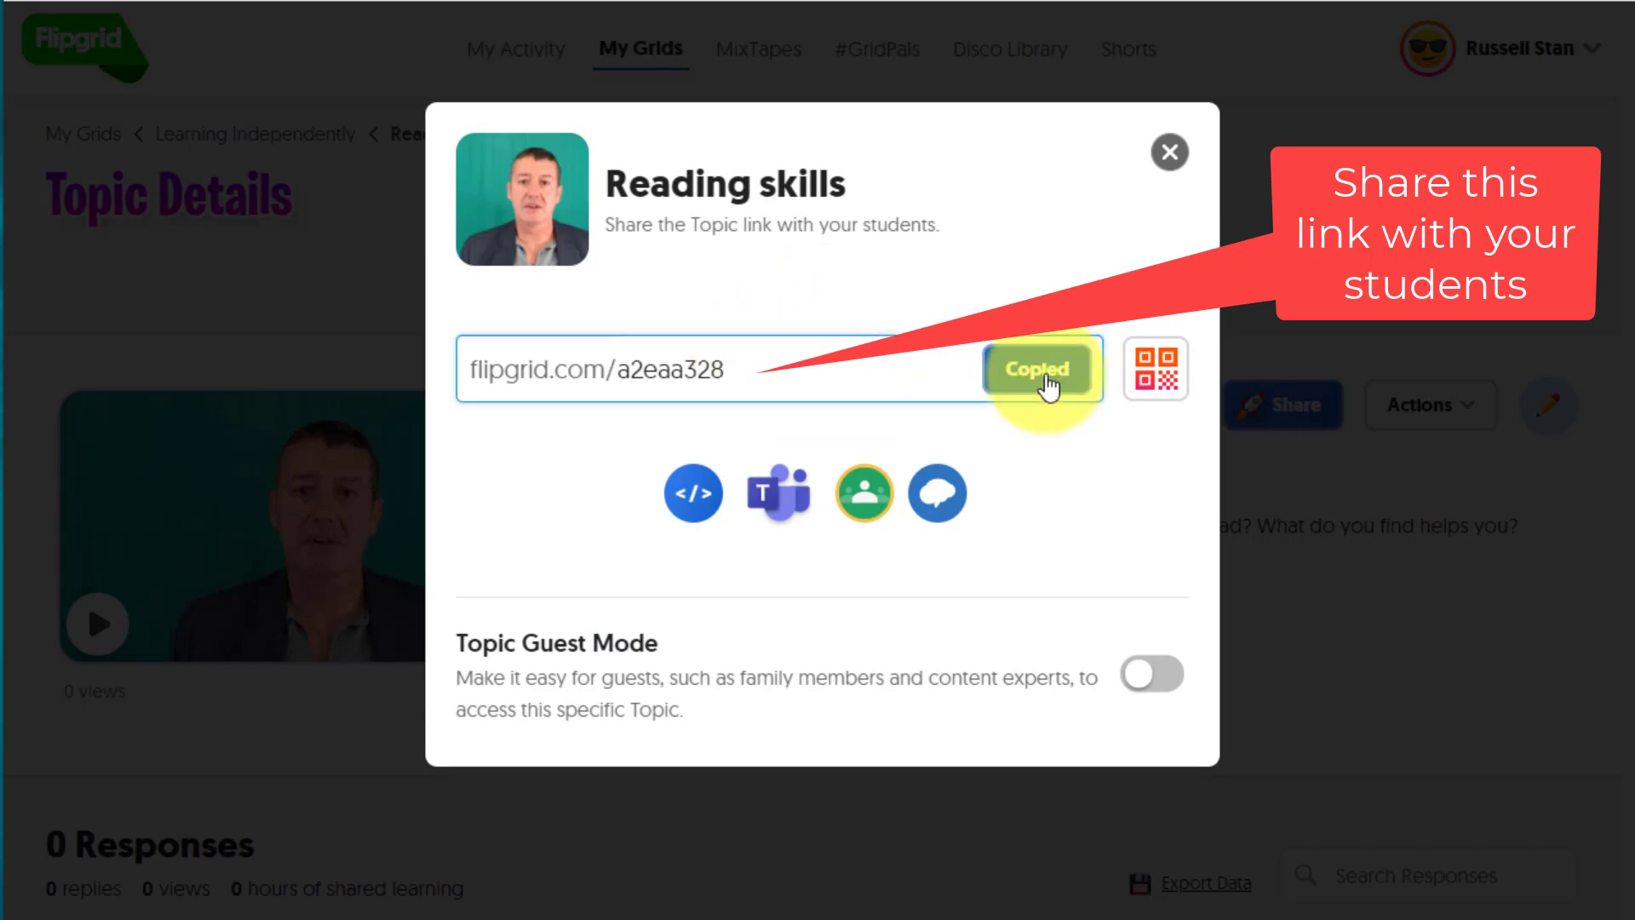
click(1170, 153)
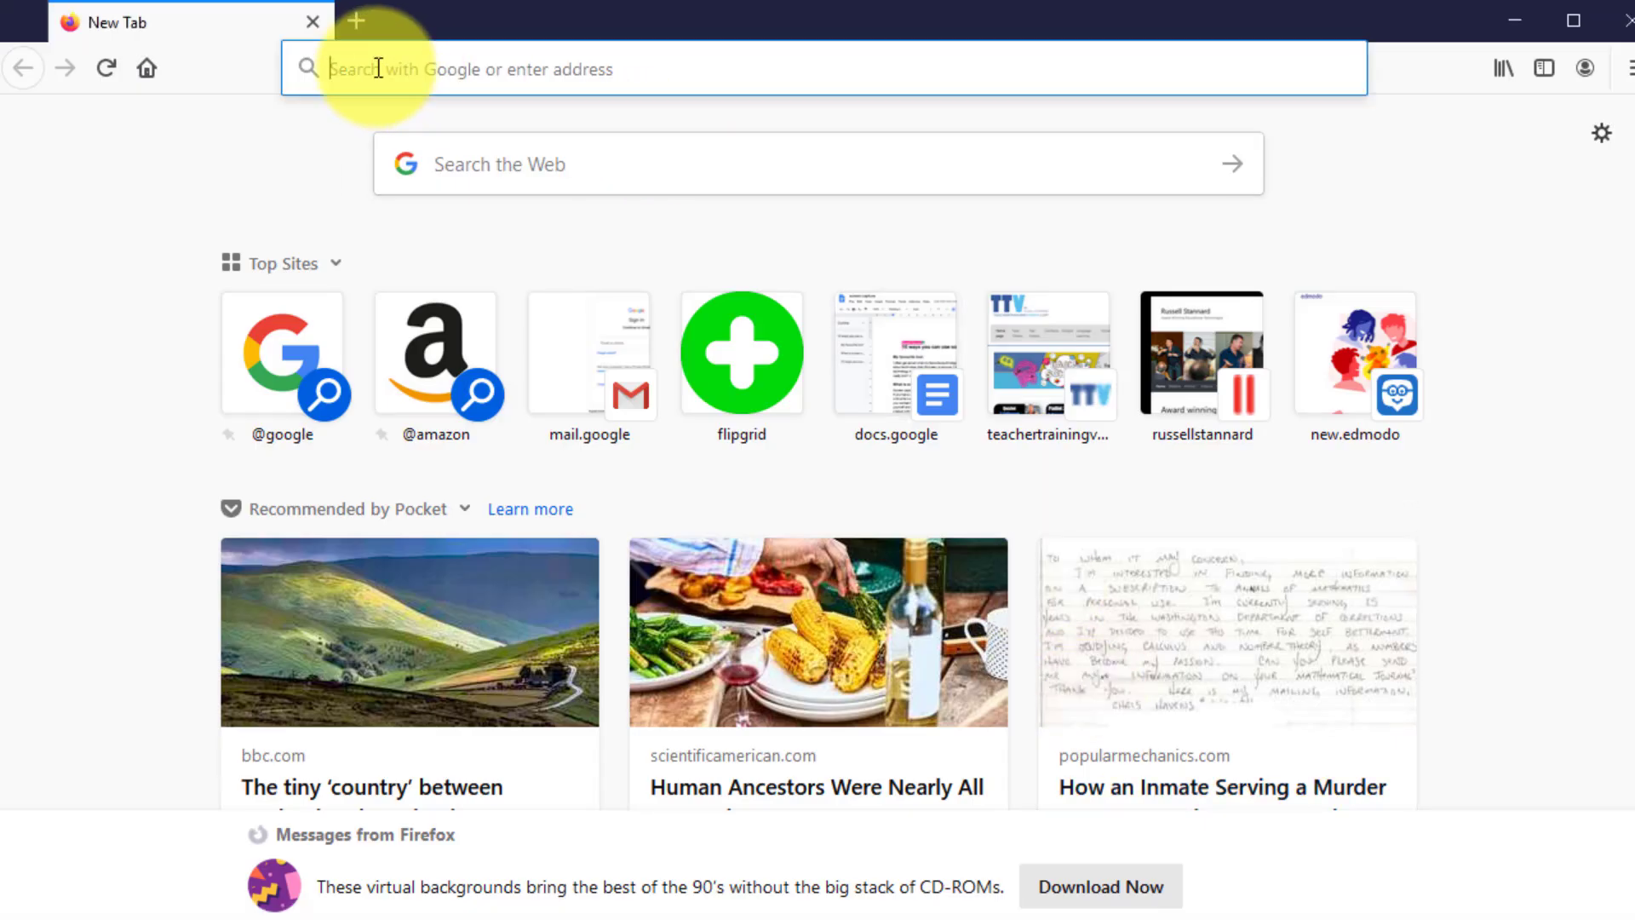
- Switch to Firefox and open the copied topic link to see the student's page
click(379, 68)
key(ctrl+v)
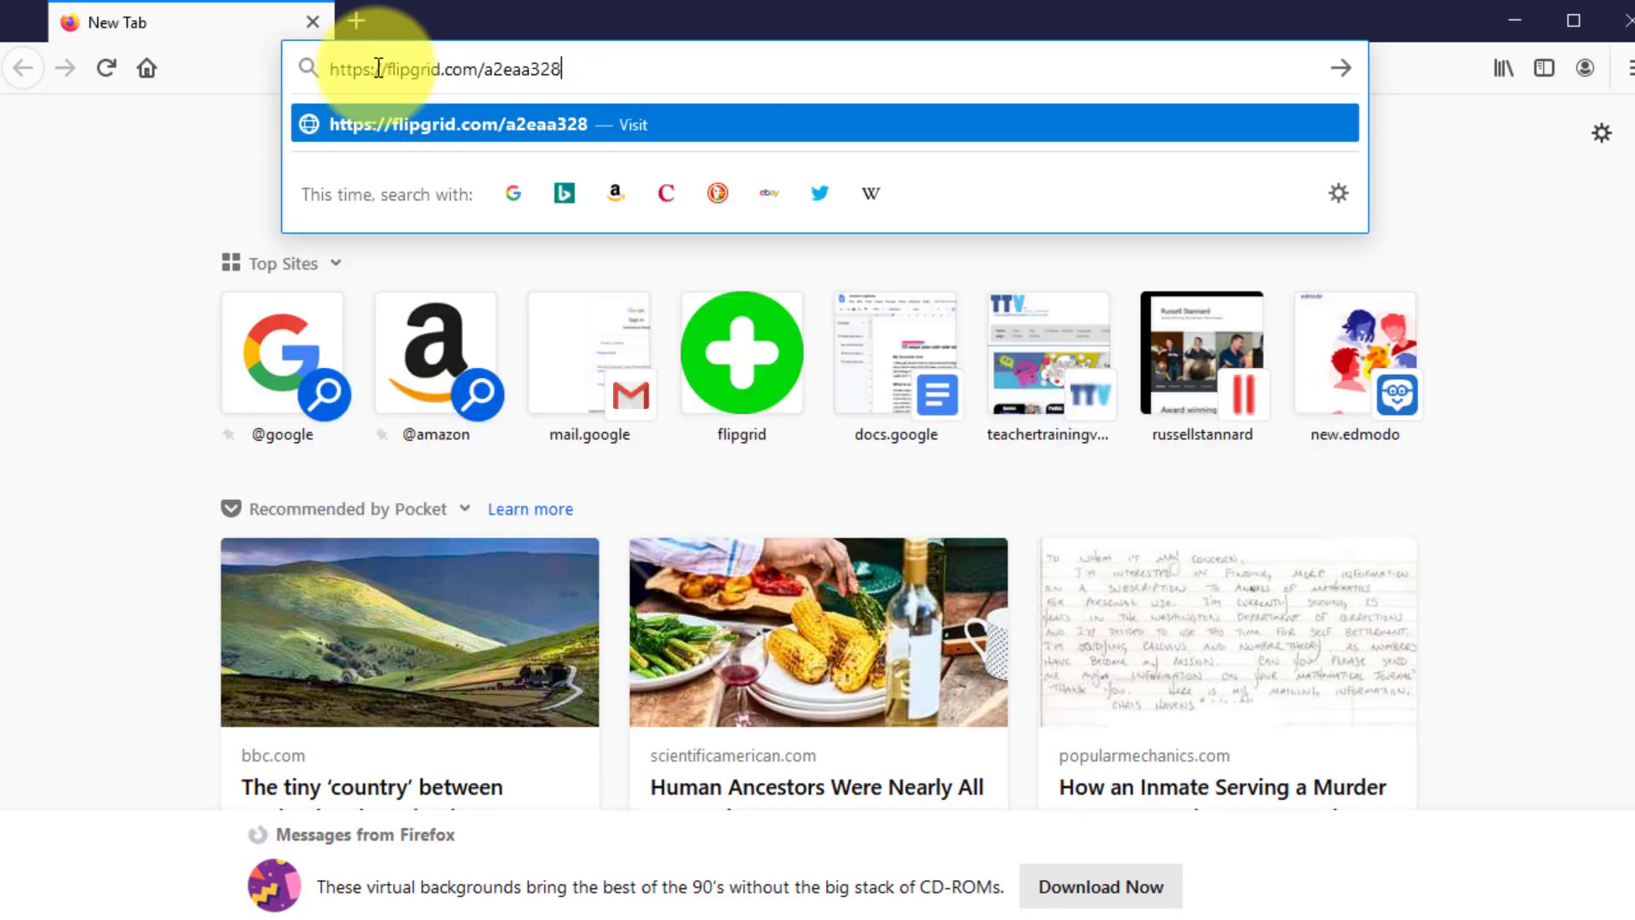
key(Return)
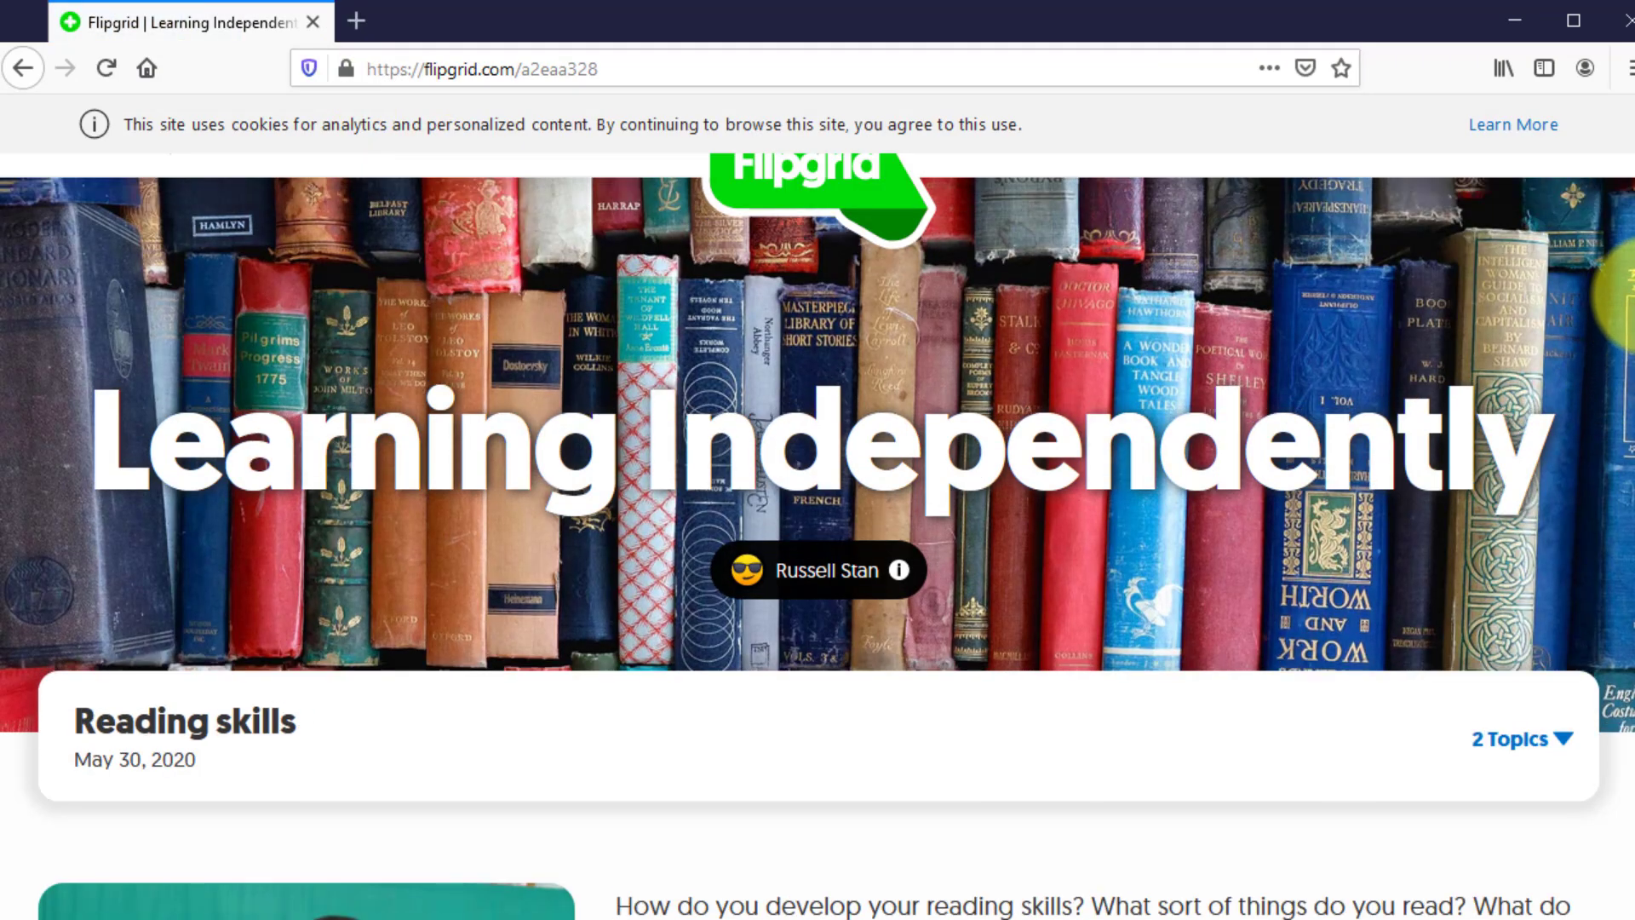
- Look over the student's topic page and play the start of the teacher's intro video
scroll(1628, 536, down, 10)
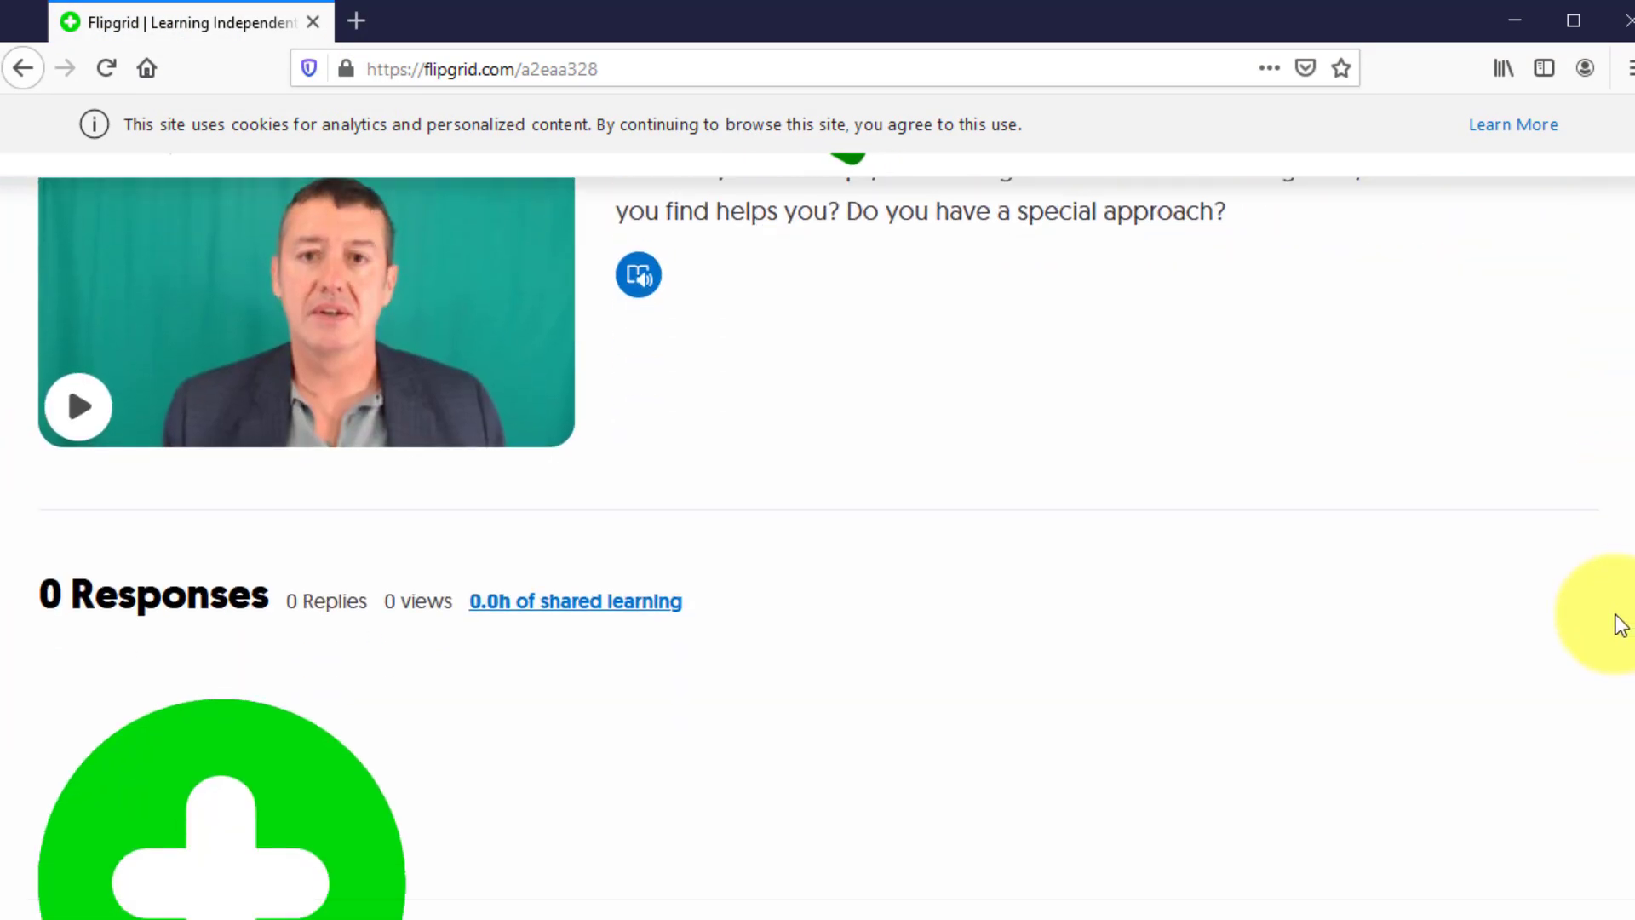
scroll(1609, 686, up, 8)
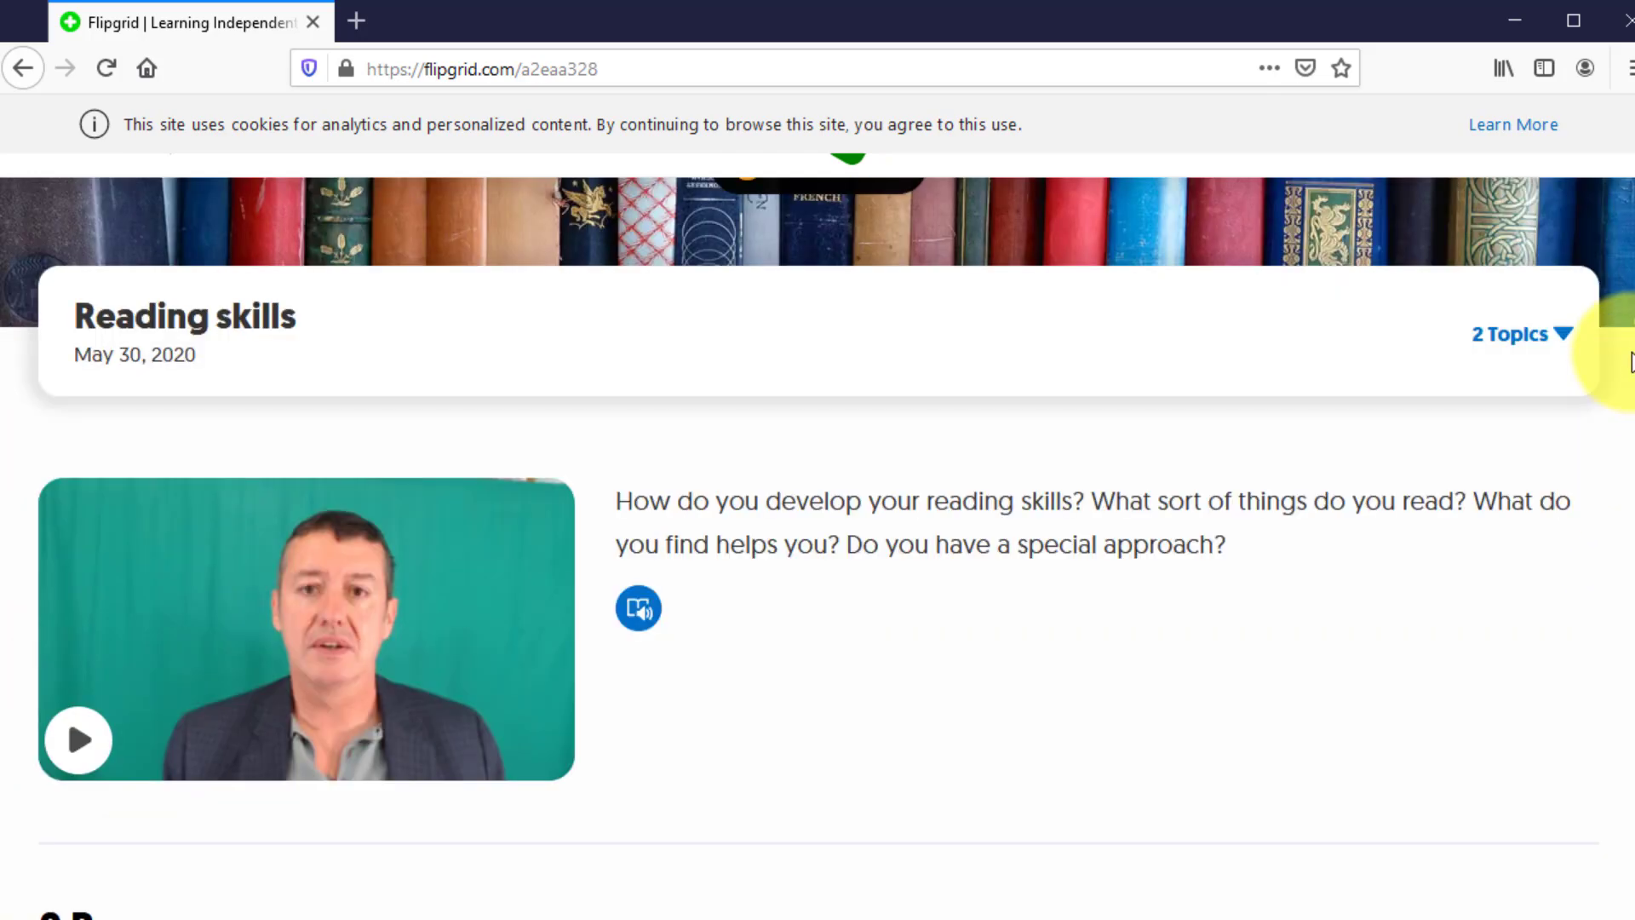
scroll(1610, 511, down, 5)
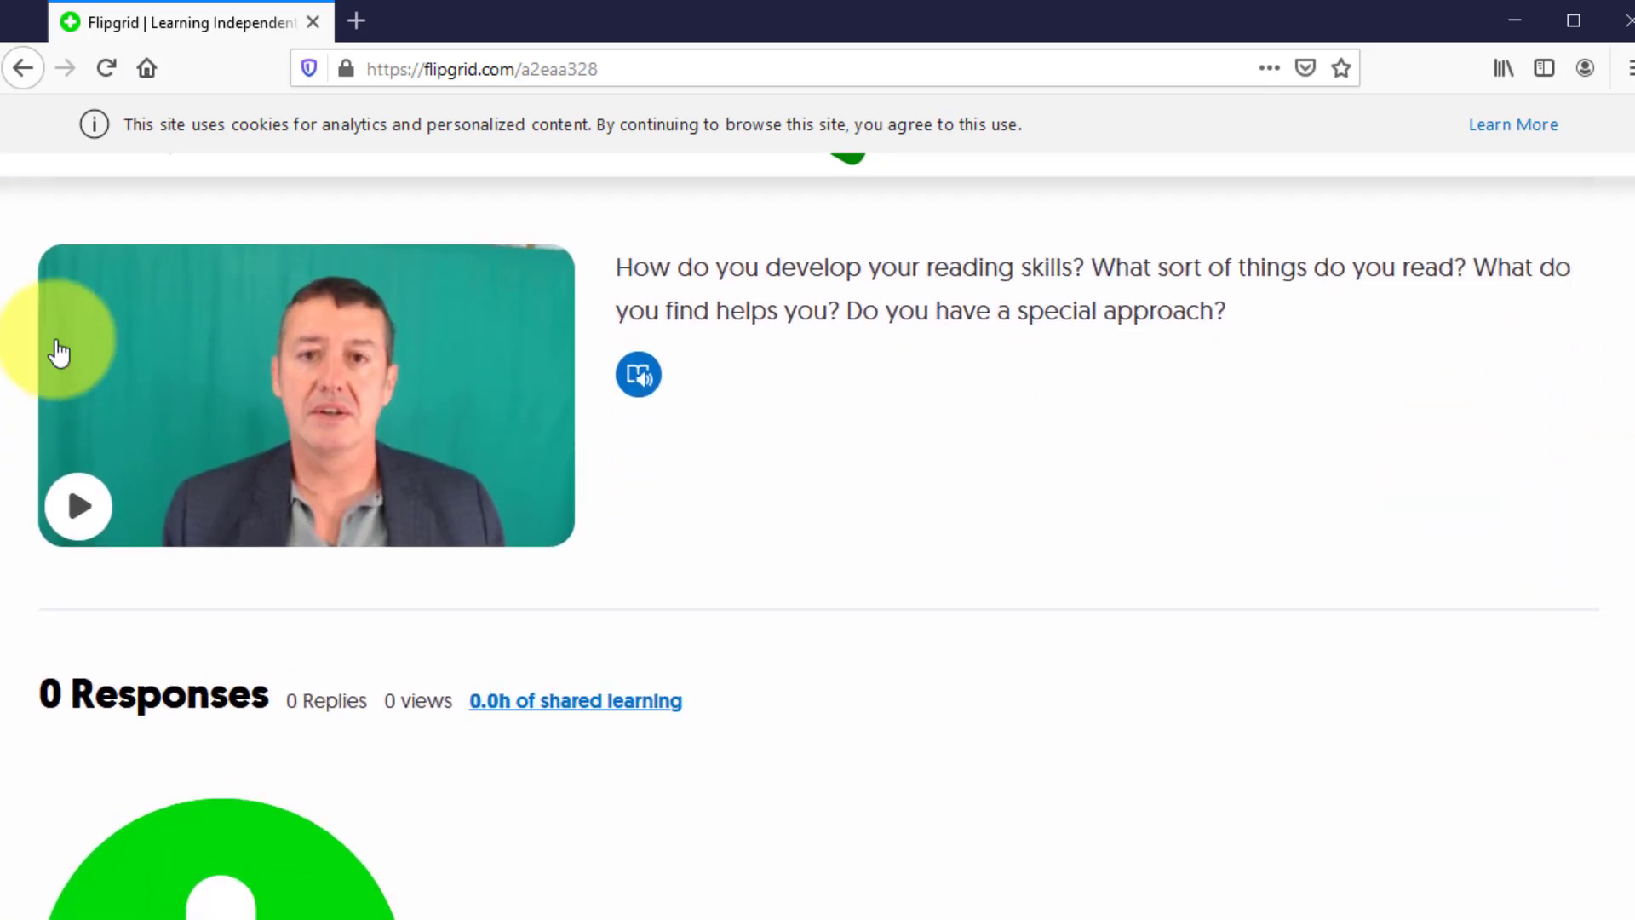
click(80, 511)
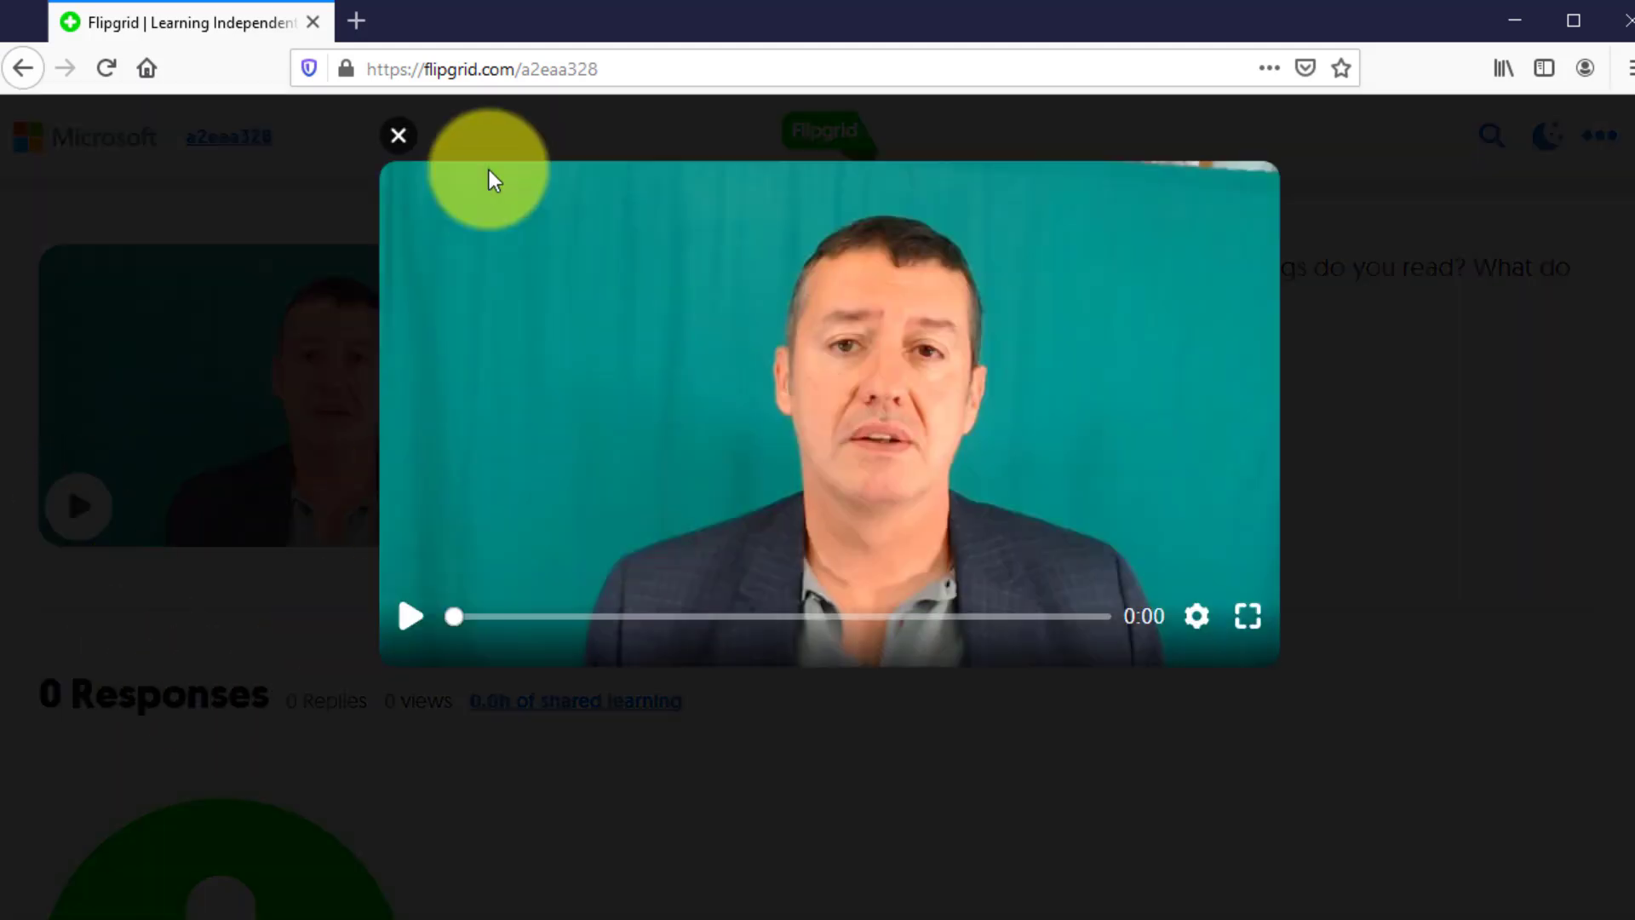
click(467, 485)
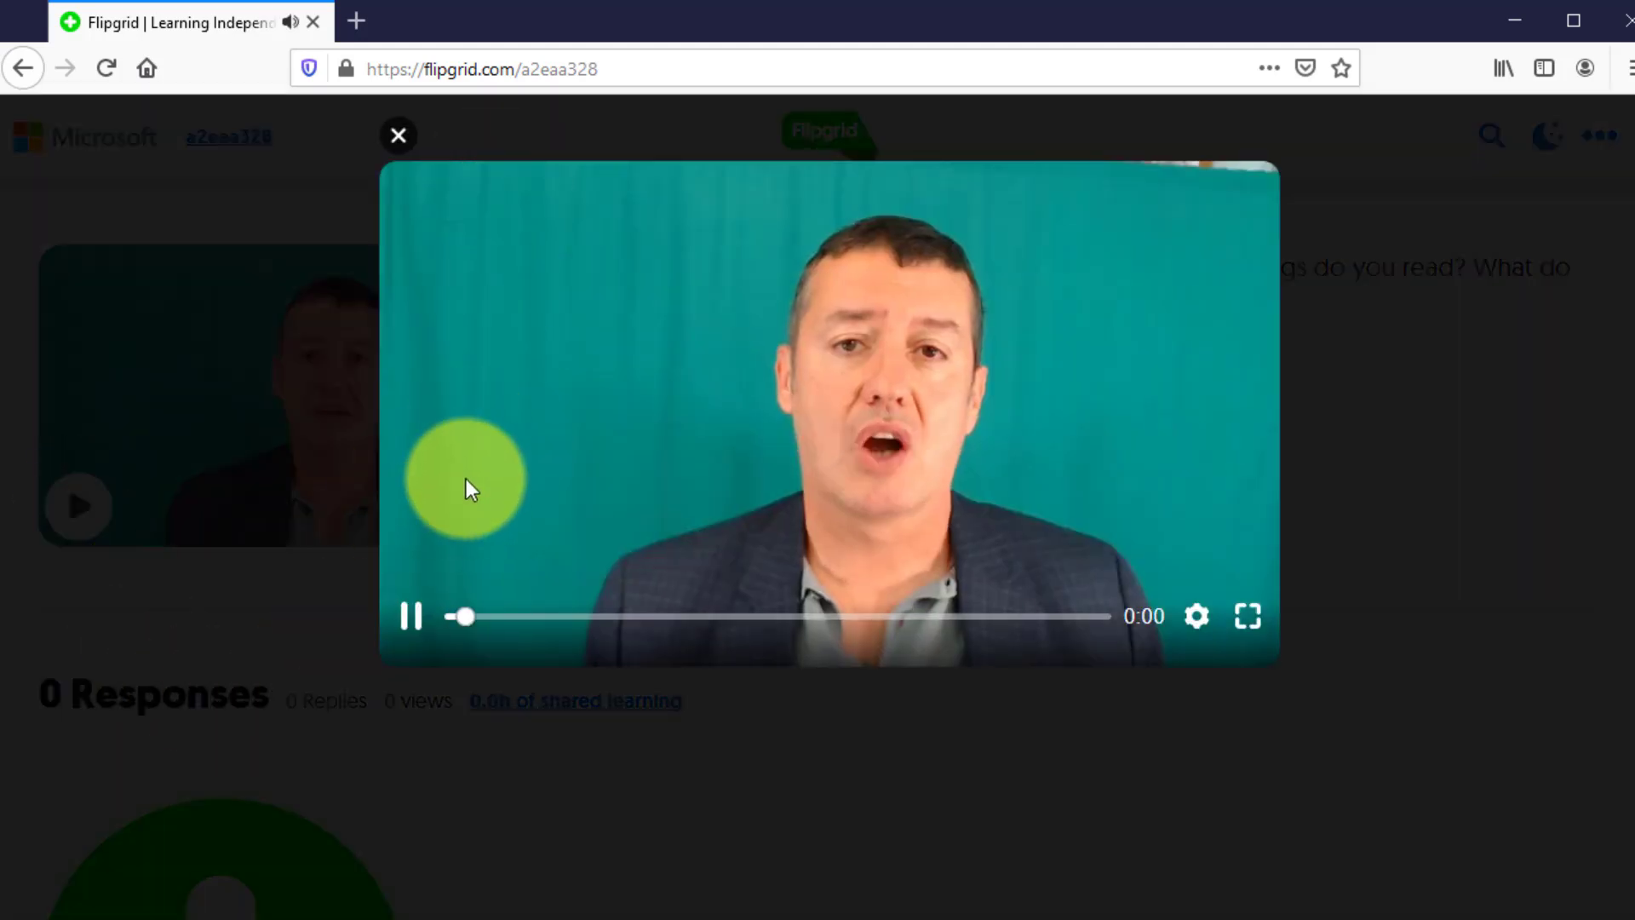
click(398, 136)
- Start recording a response to the topic and log in with Google
scroll(1614, 494, down, 5)
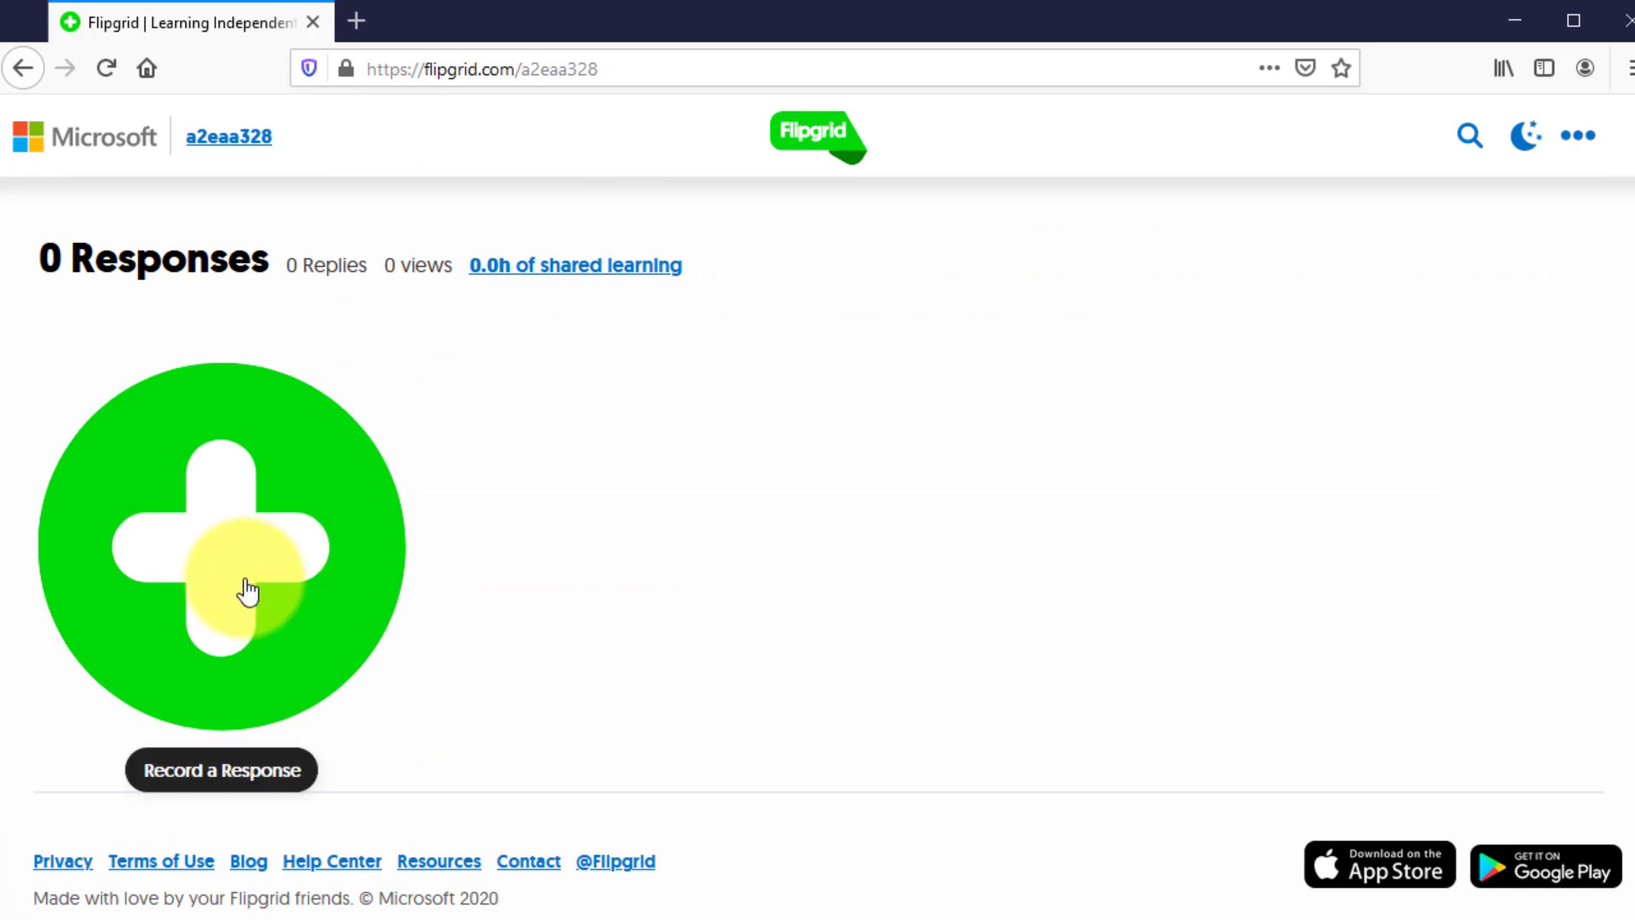
click(227, 566)
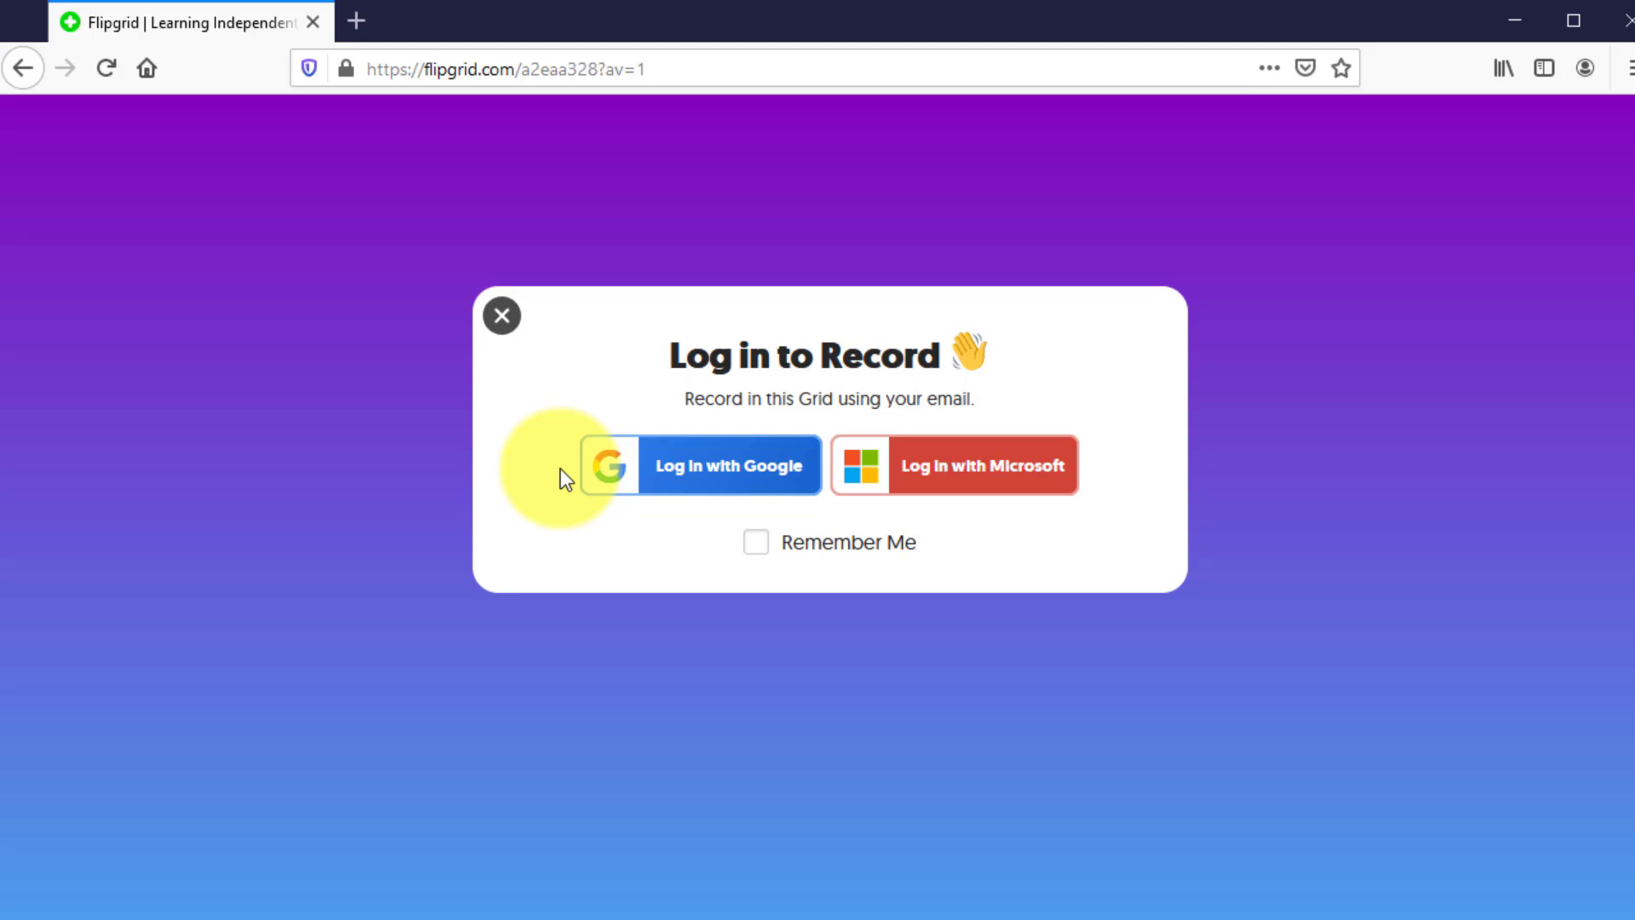
click(734, 479)
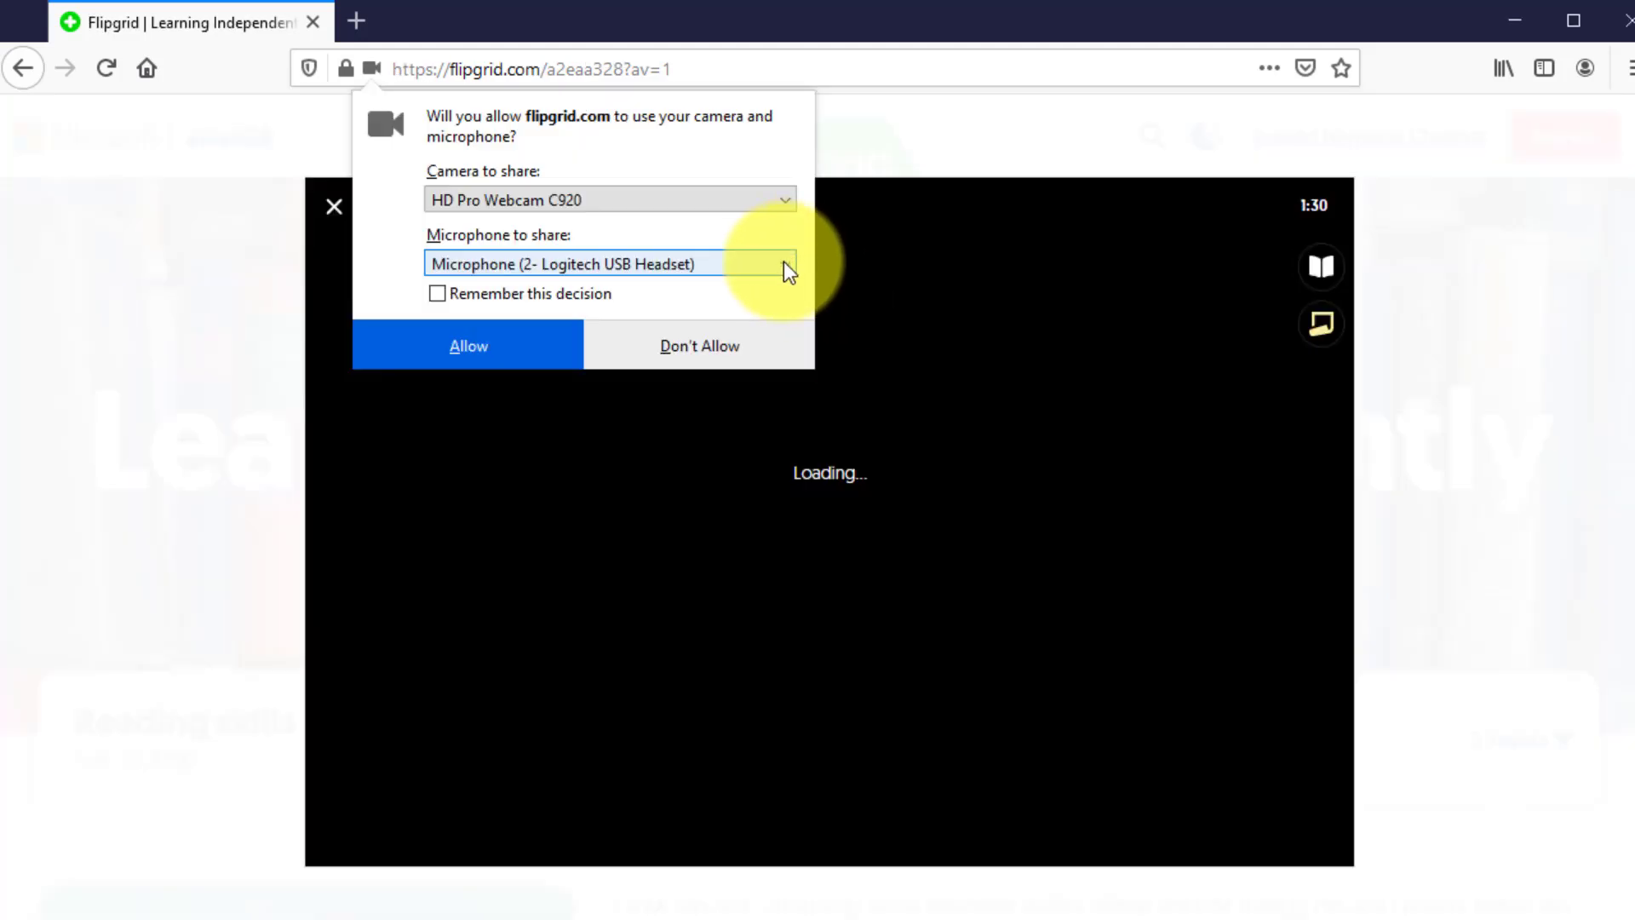
- Choose the HD Pro Webcam C920 microphone and allow flipgrid.com to use the camera and microphone
click(785, 264)
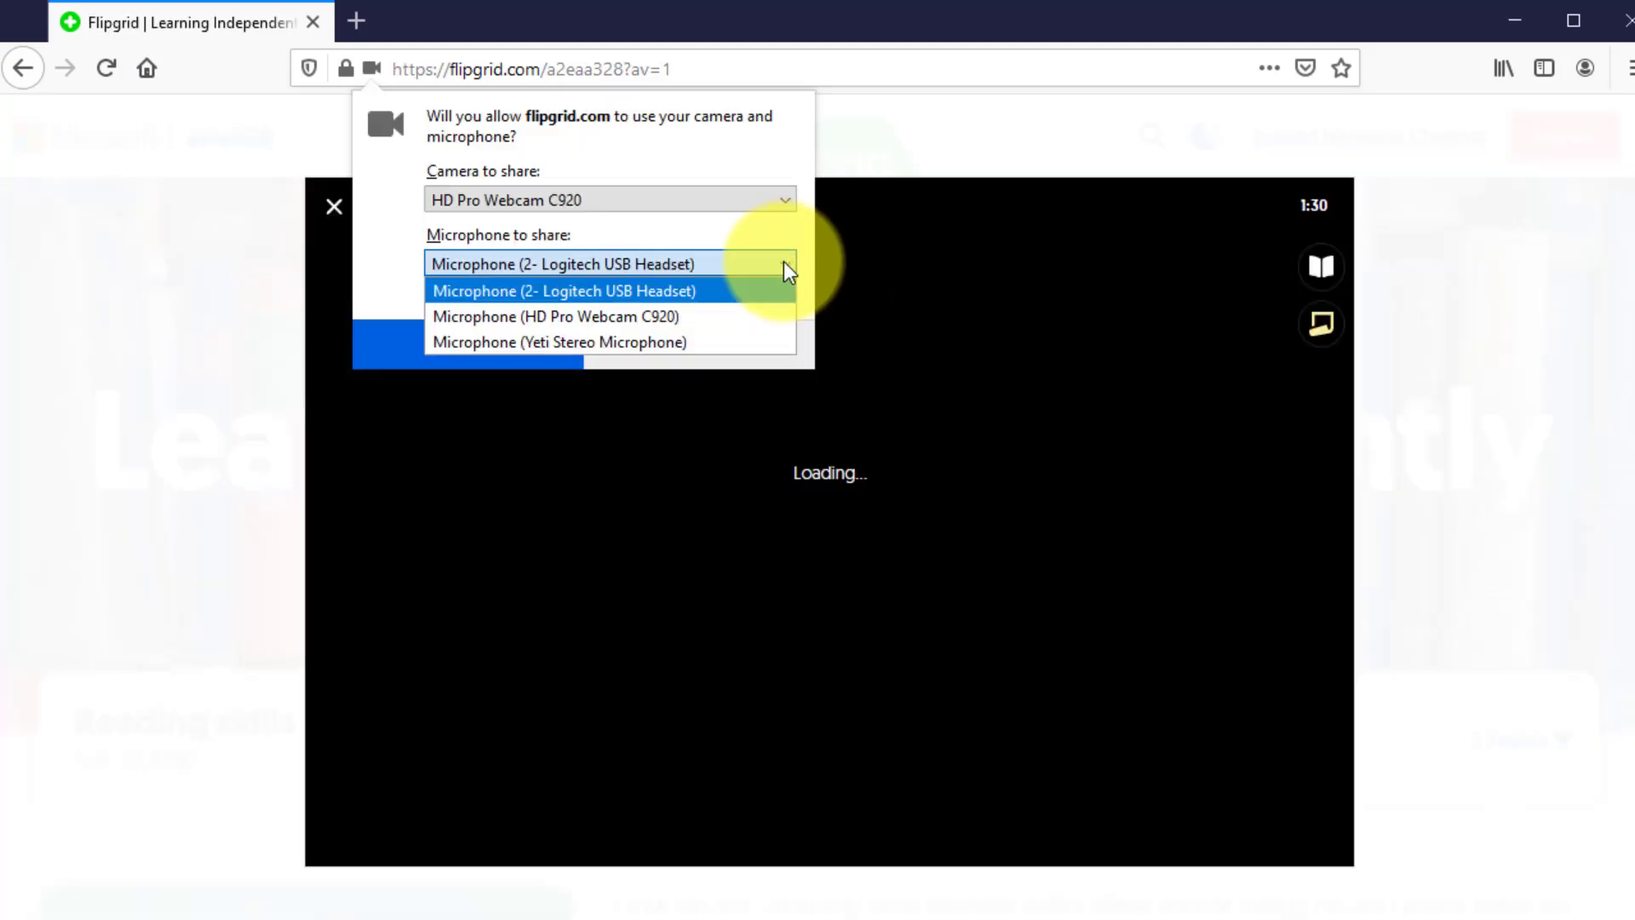
click(617, 317)
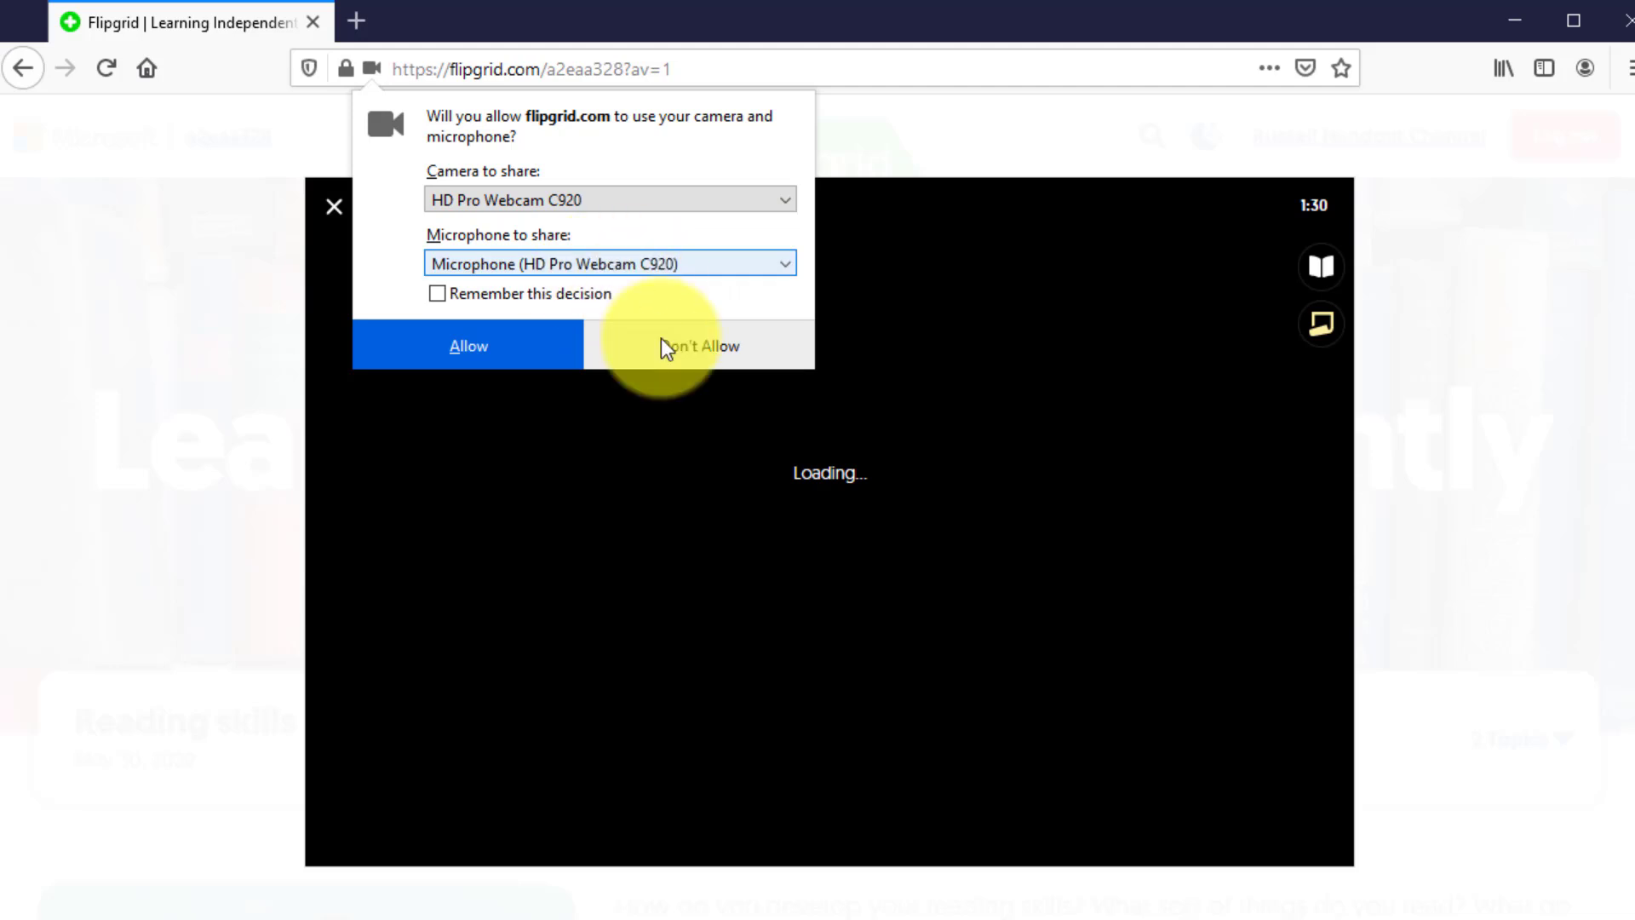
click(461, 350)
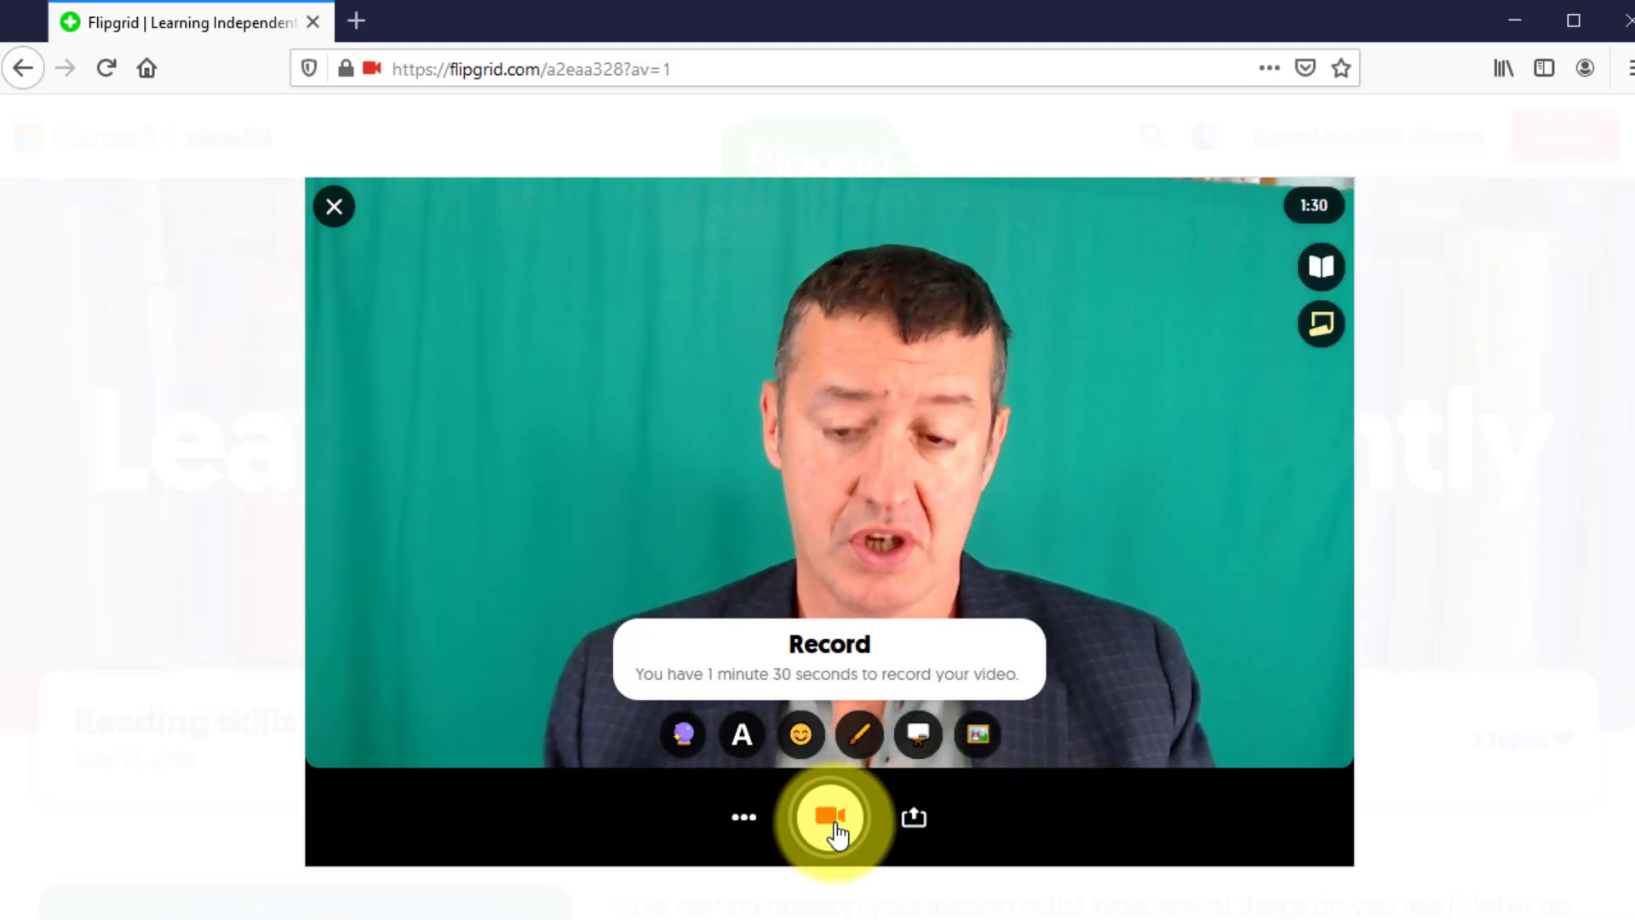
- Record a clip of a few seconds with the whiteboard hiding the webcam image, and accept it after review
click(918, 737)
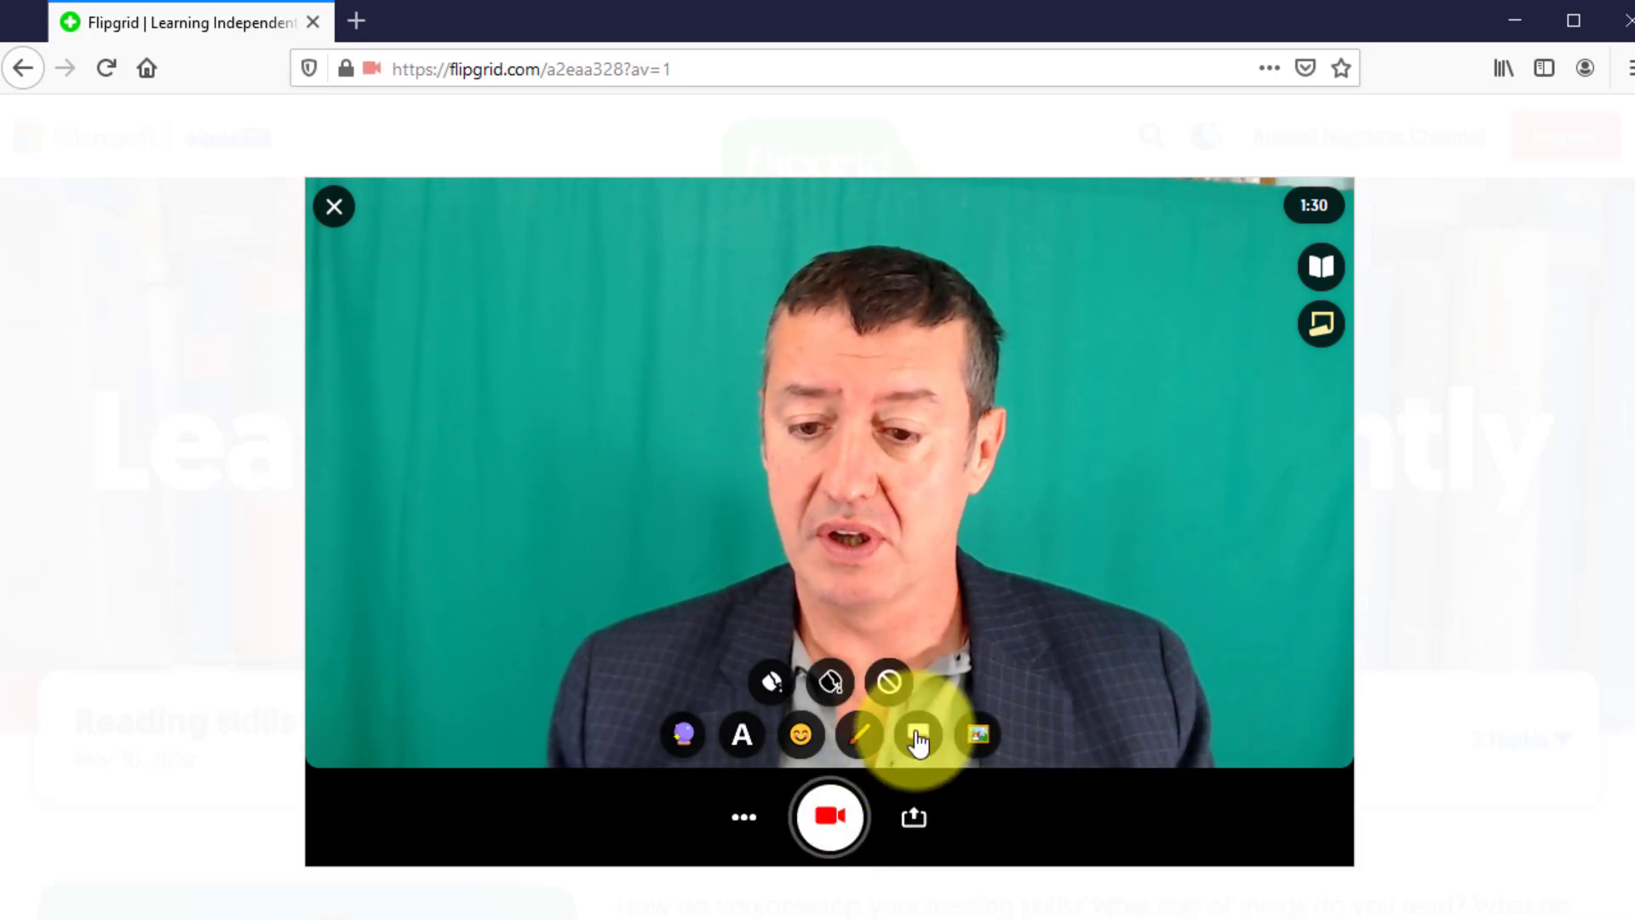
click(772, 681)
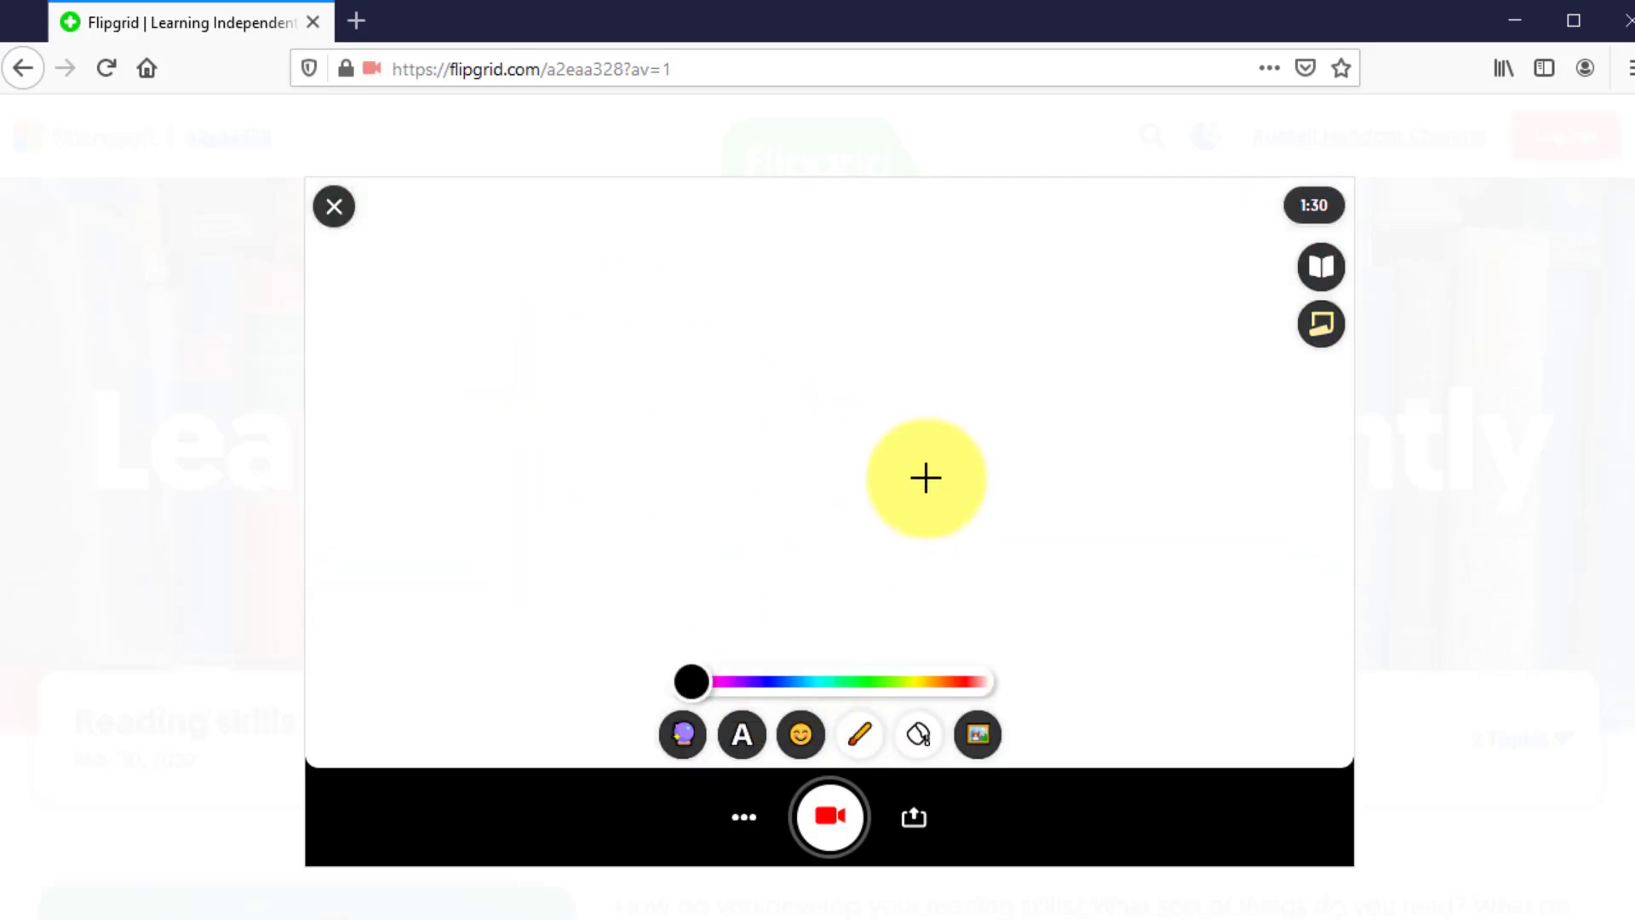
click(832, 820)
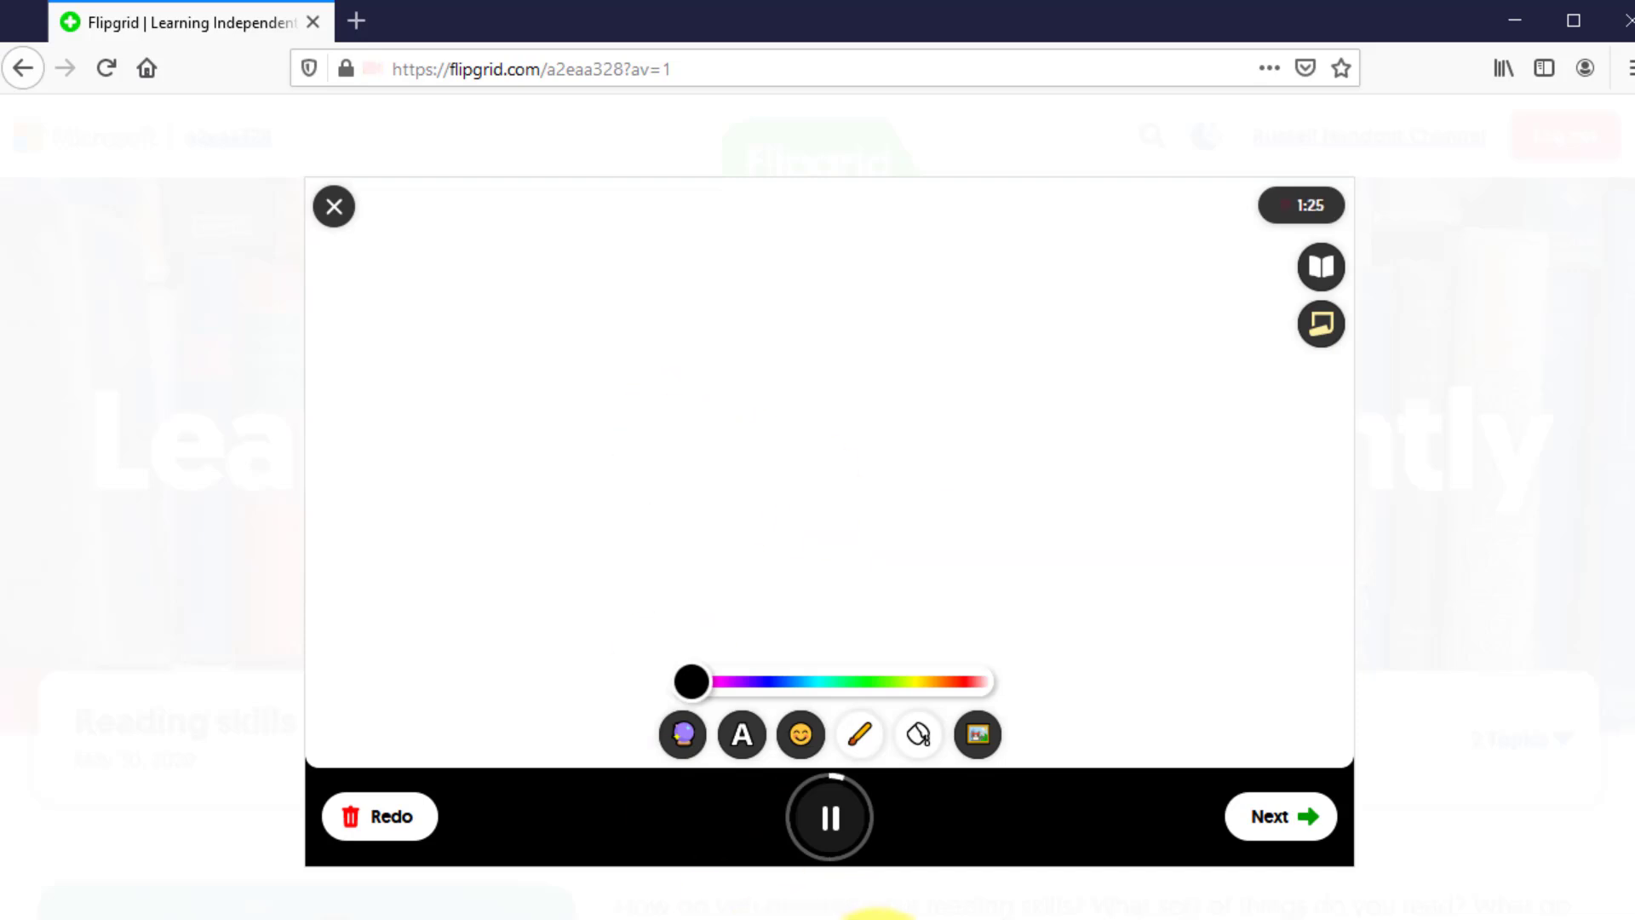
click(830, 819)
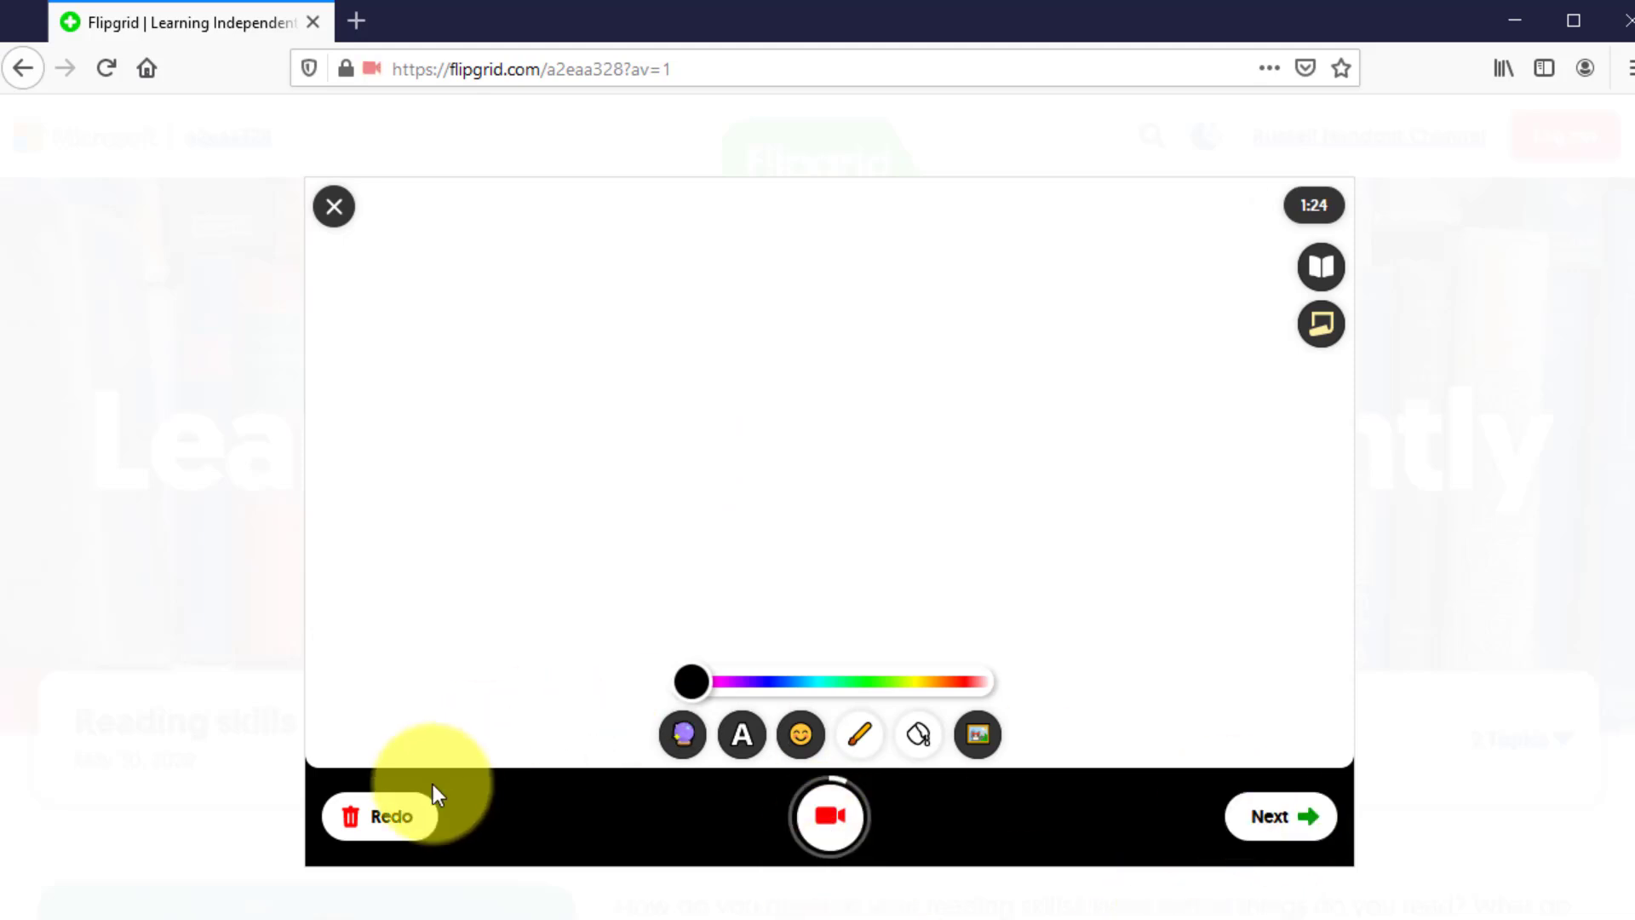
click(1280, 819)
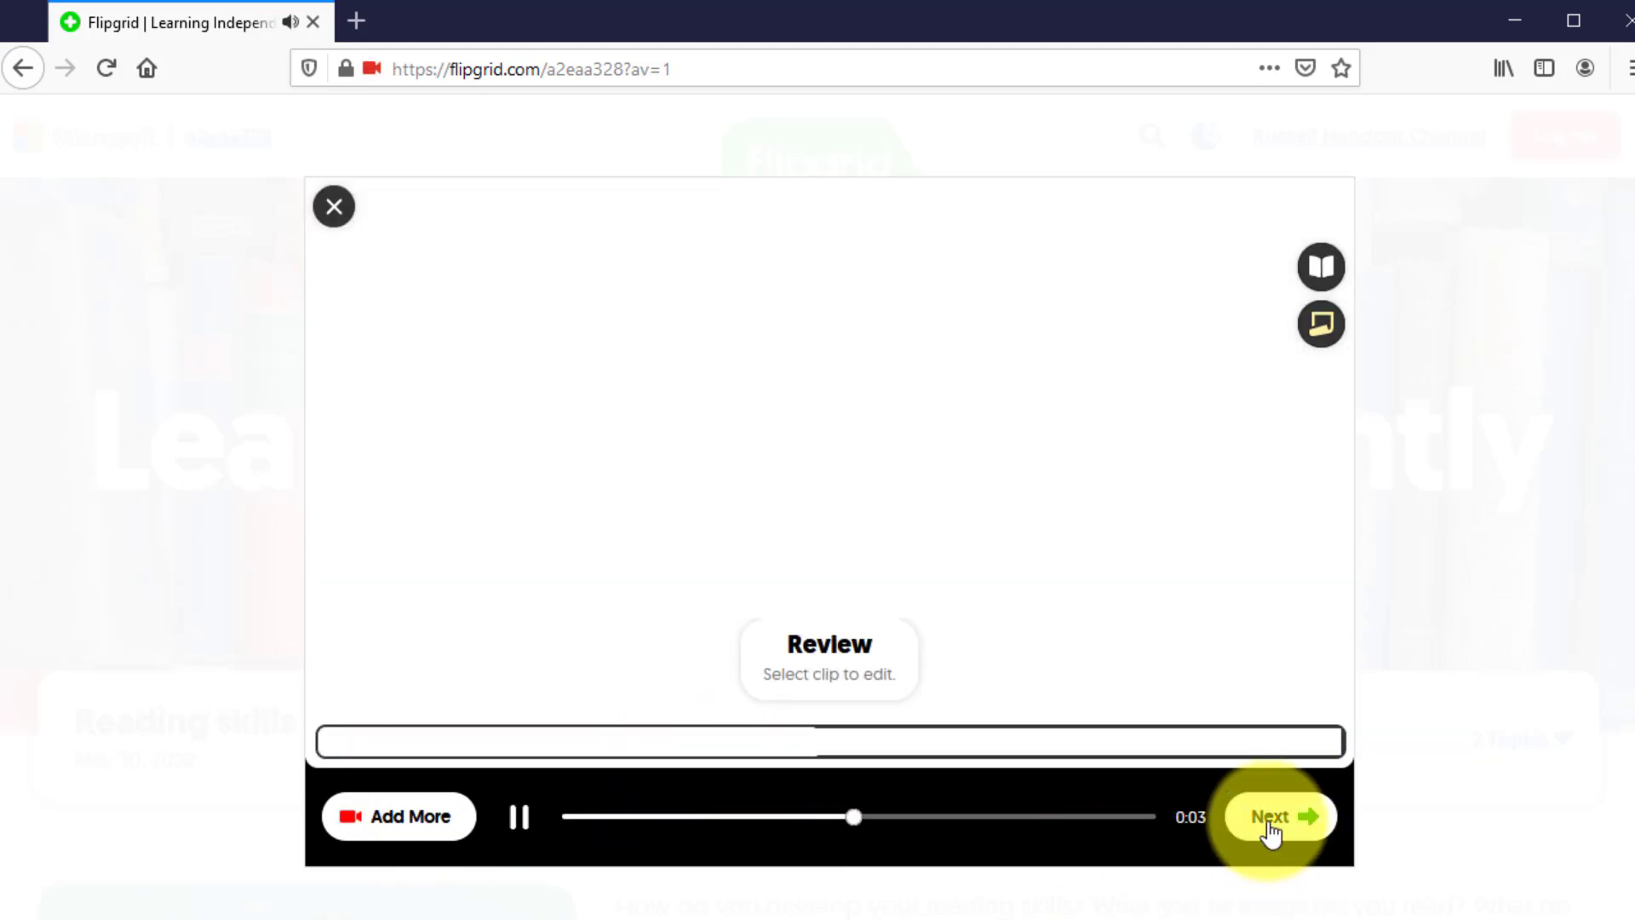
click(1270, 821)
- Take a selfie, cover it with the black board, and add an enlarged laughing emoji sticker in the middle
click(830, 816)
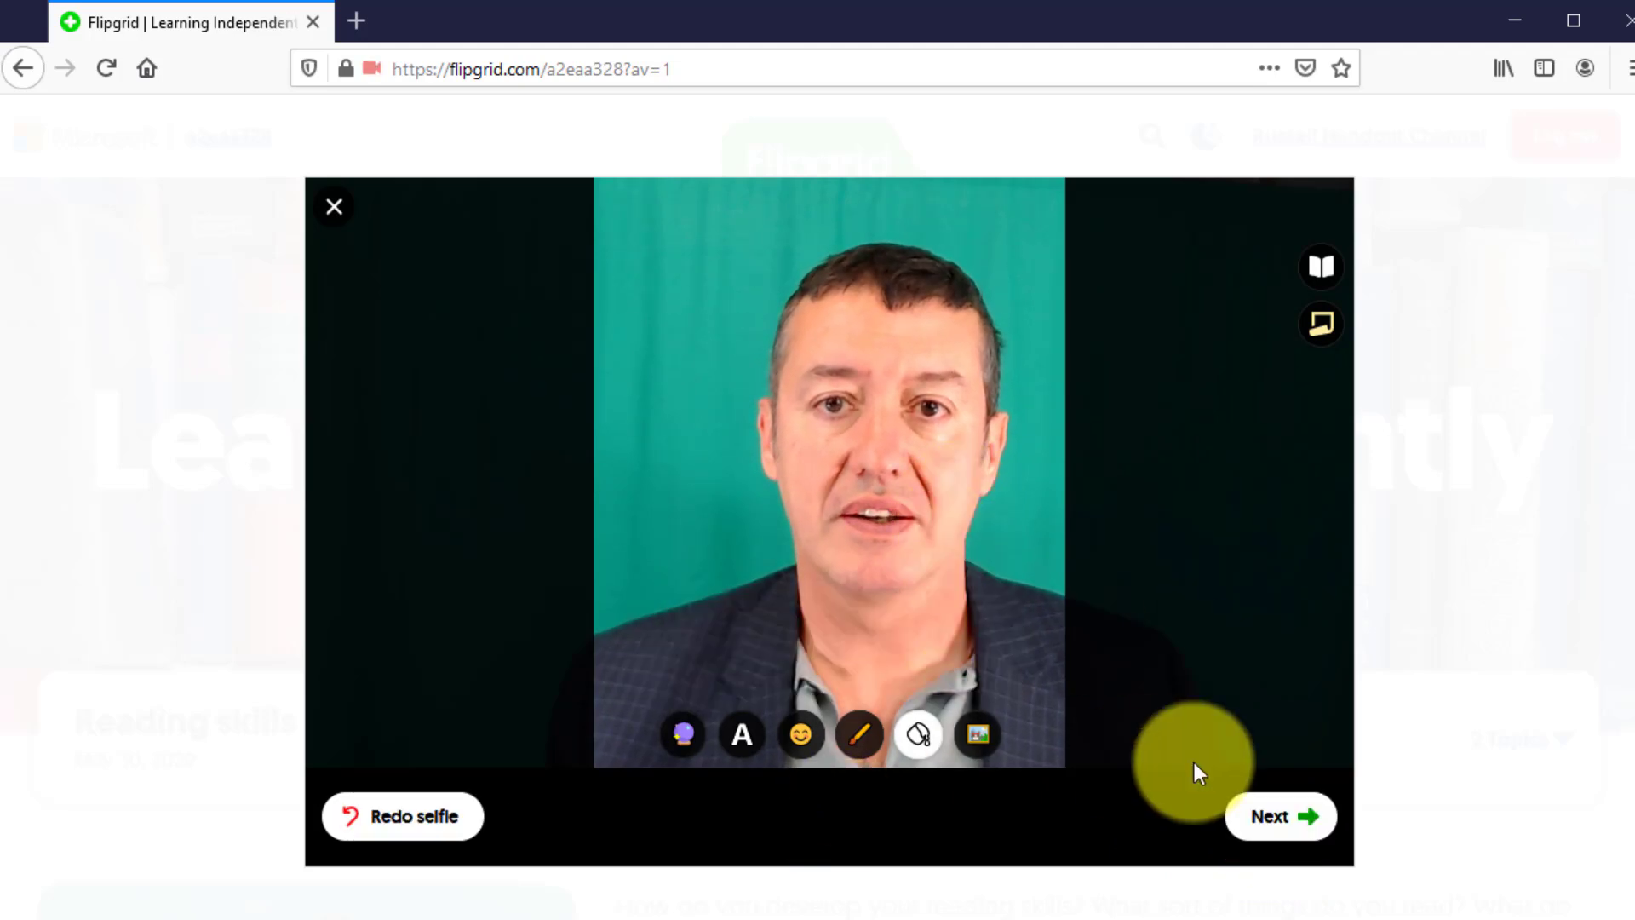
click(935, 728)
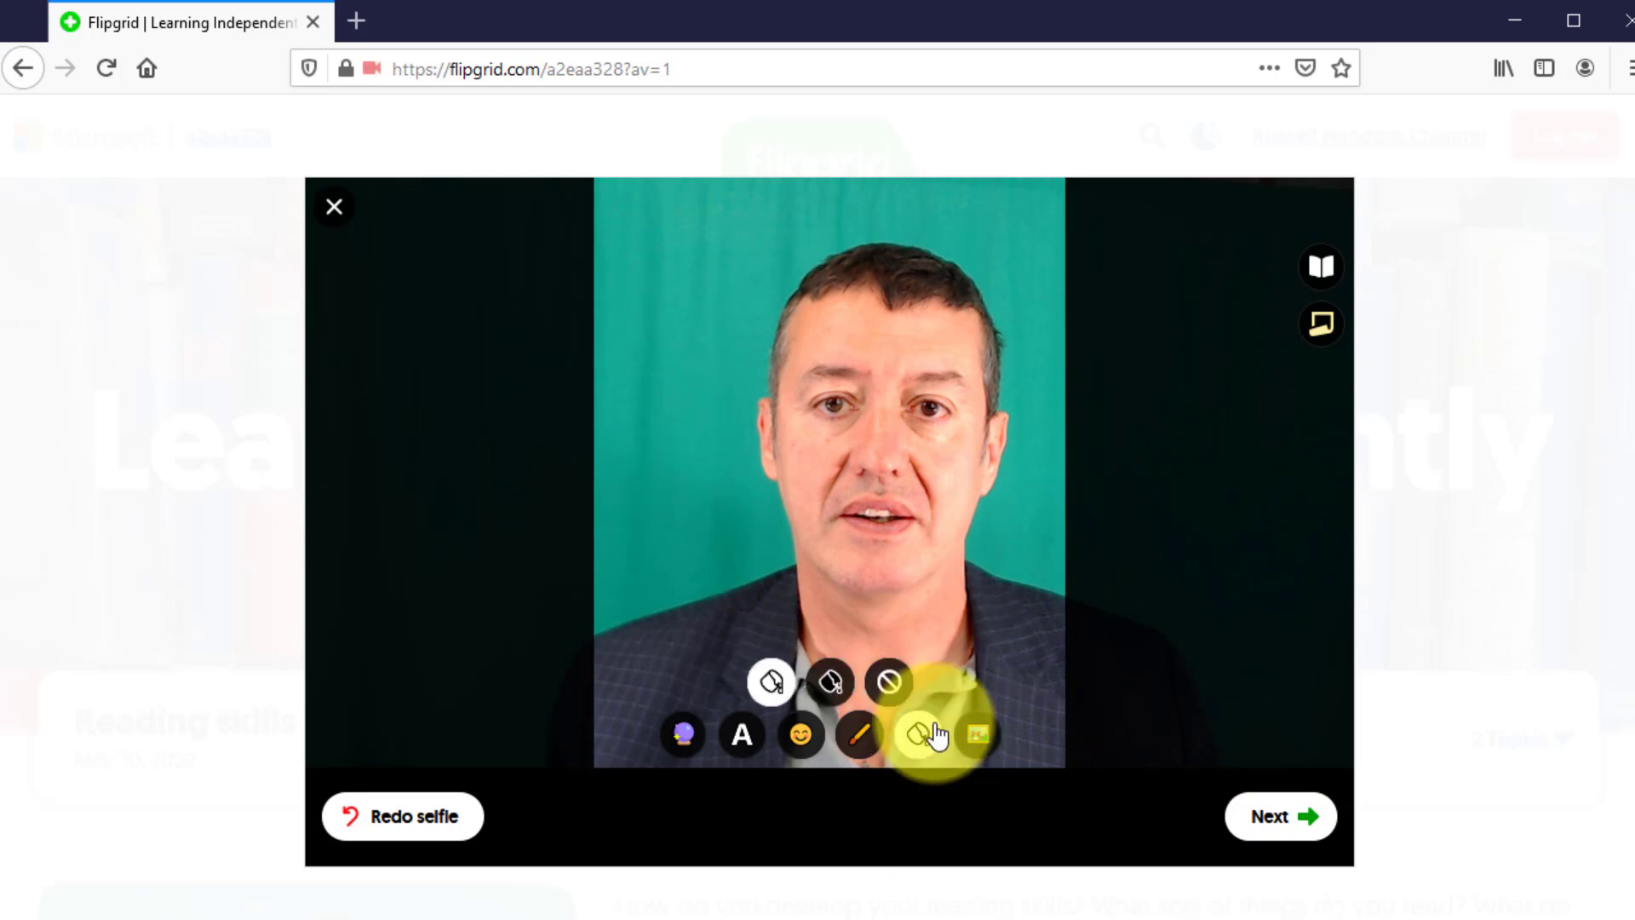
click(830, 685)
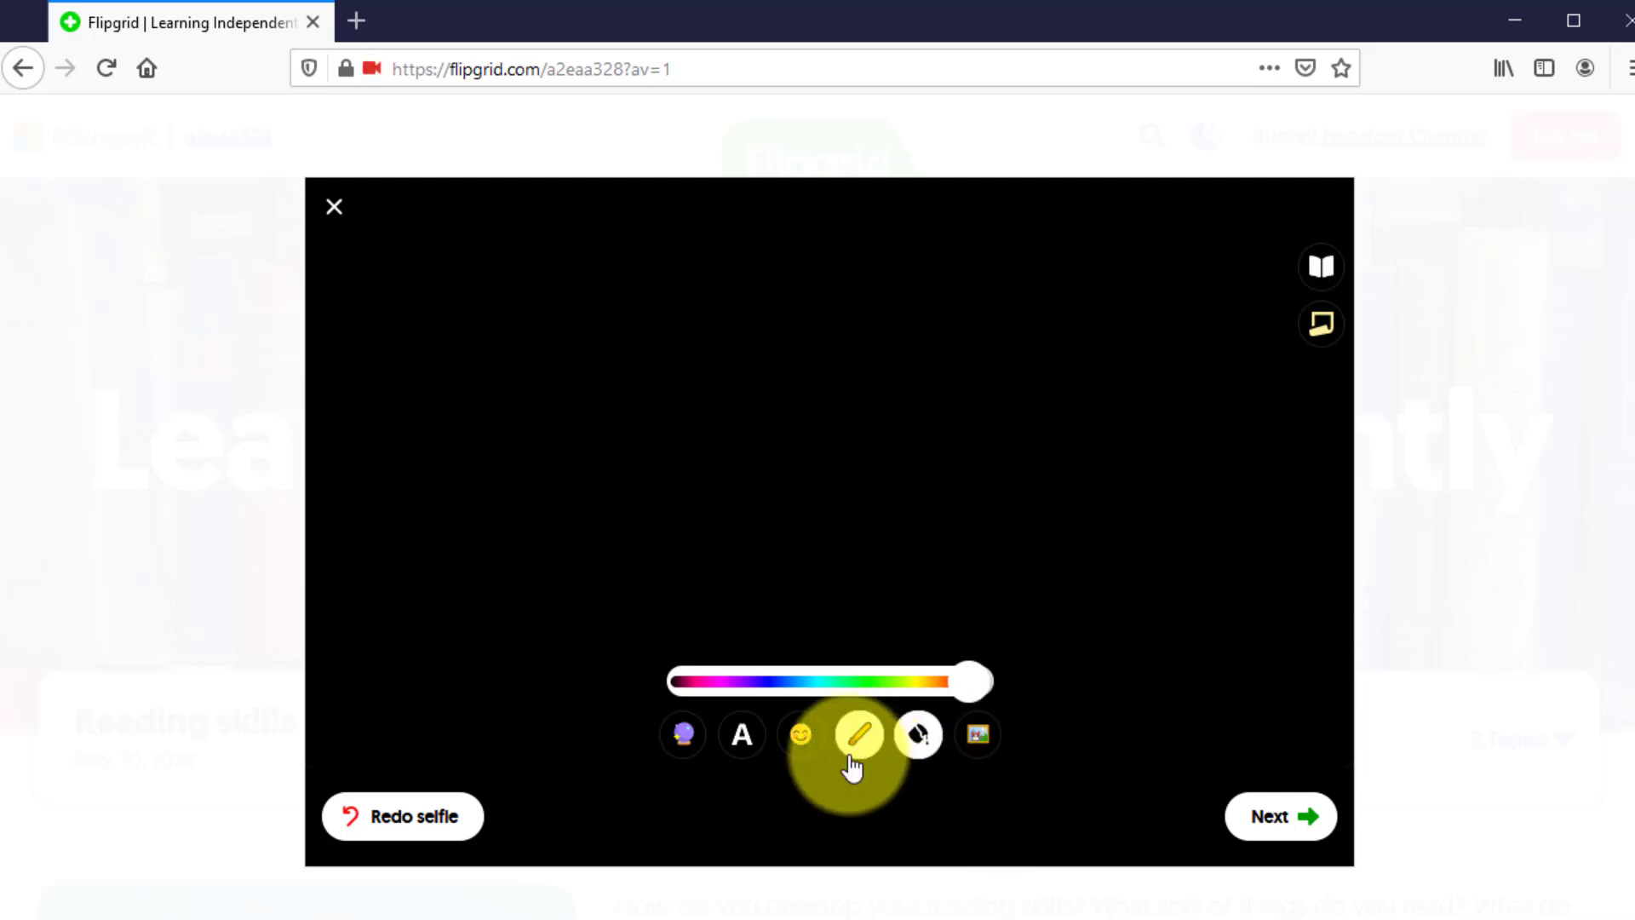
click(801, 735)
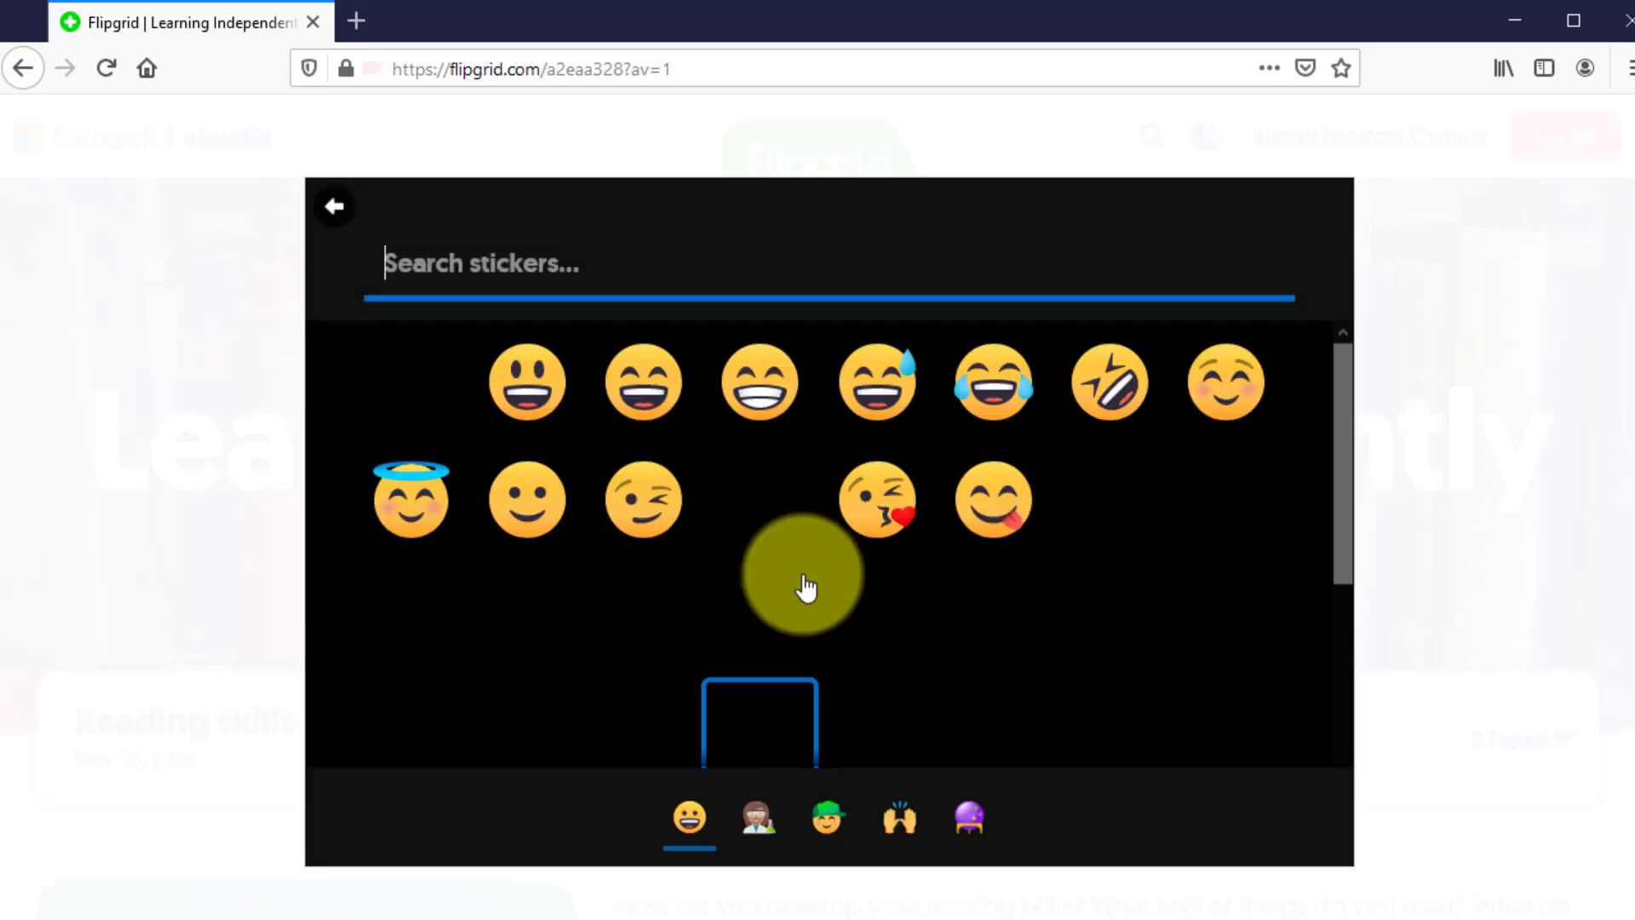
click(632, 389)
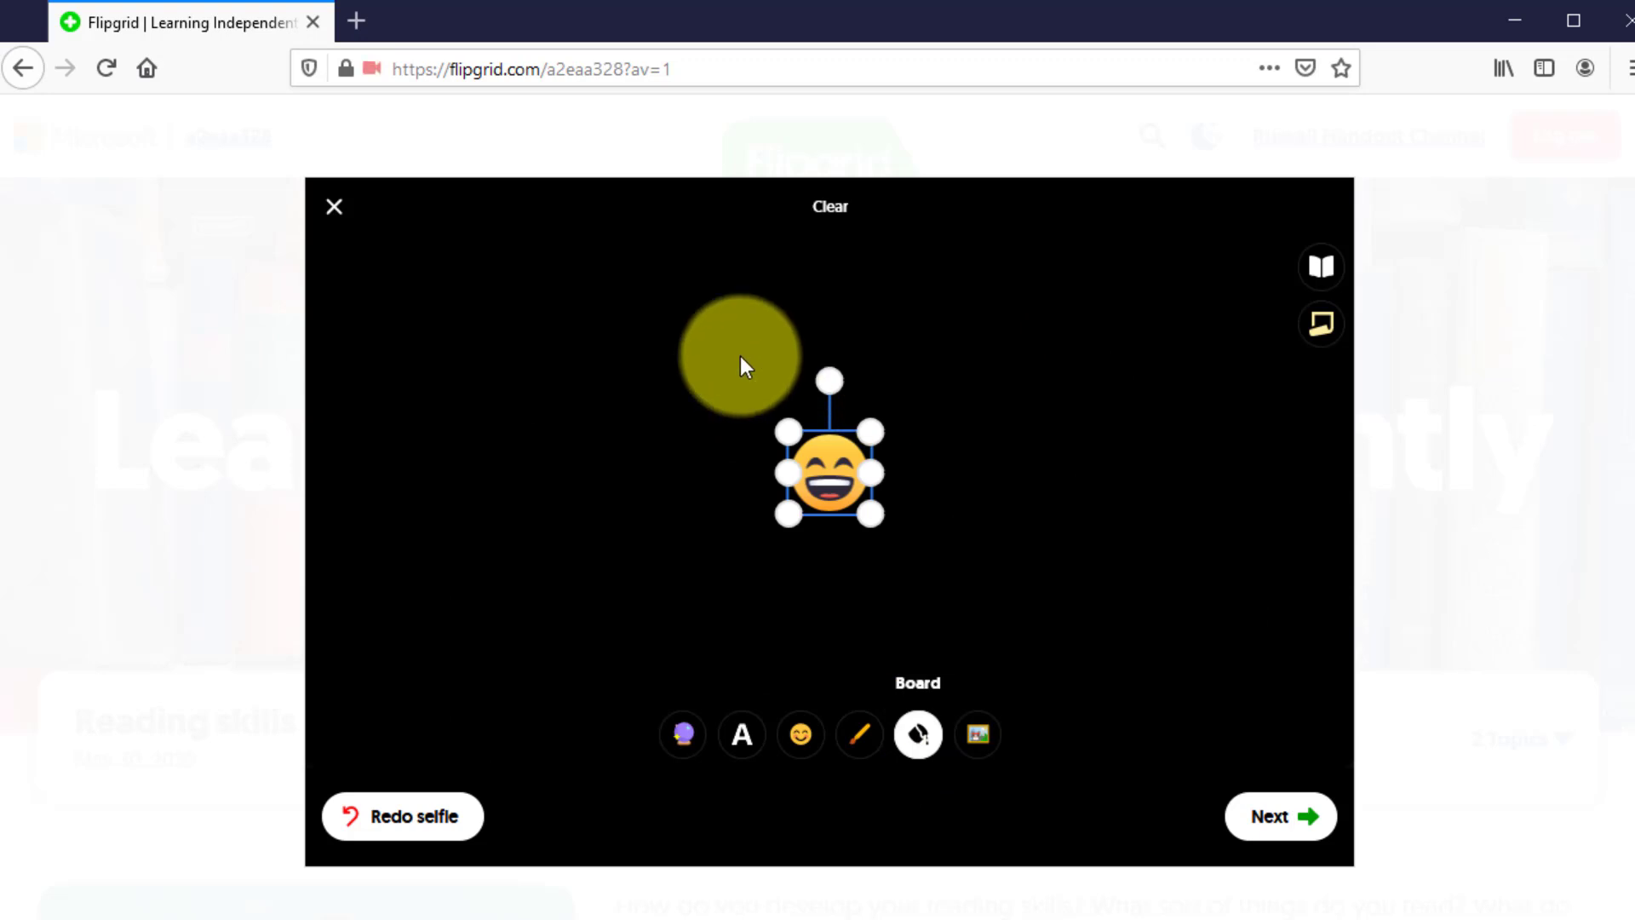
drag(781, 512, 630, 686)
drag(778, 573, 860, 547)
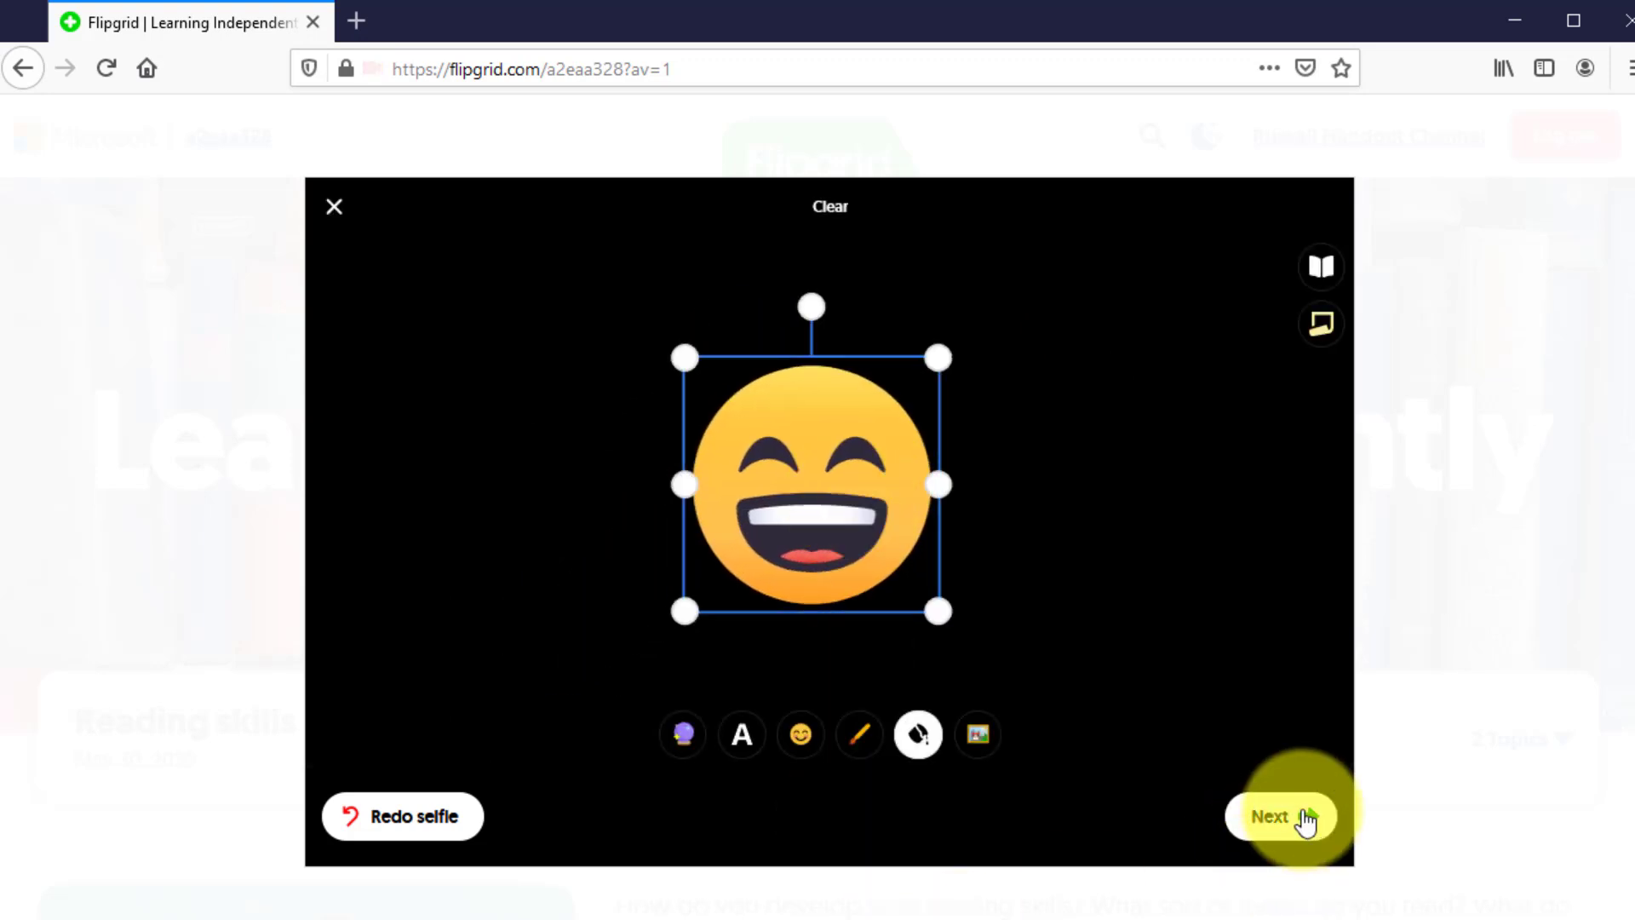
- Accept the emoji selfie, enter the student's display name, and submit the response video
click(1283, 819)
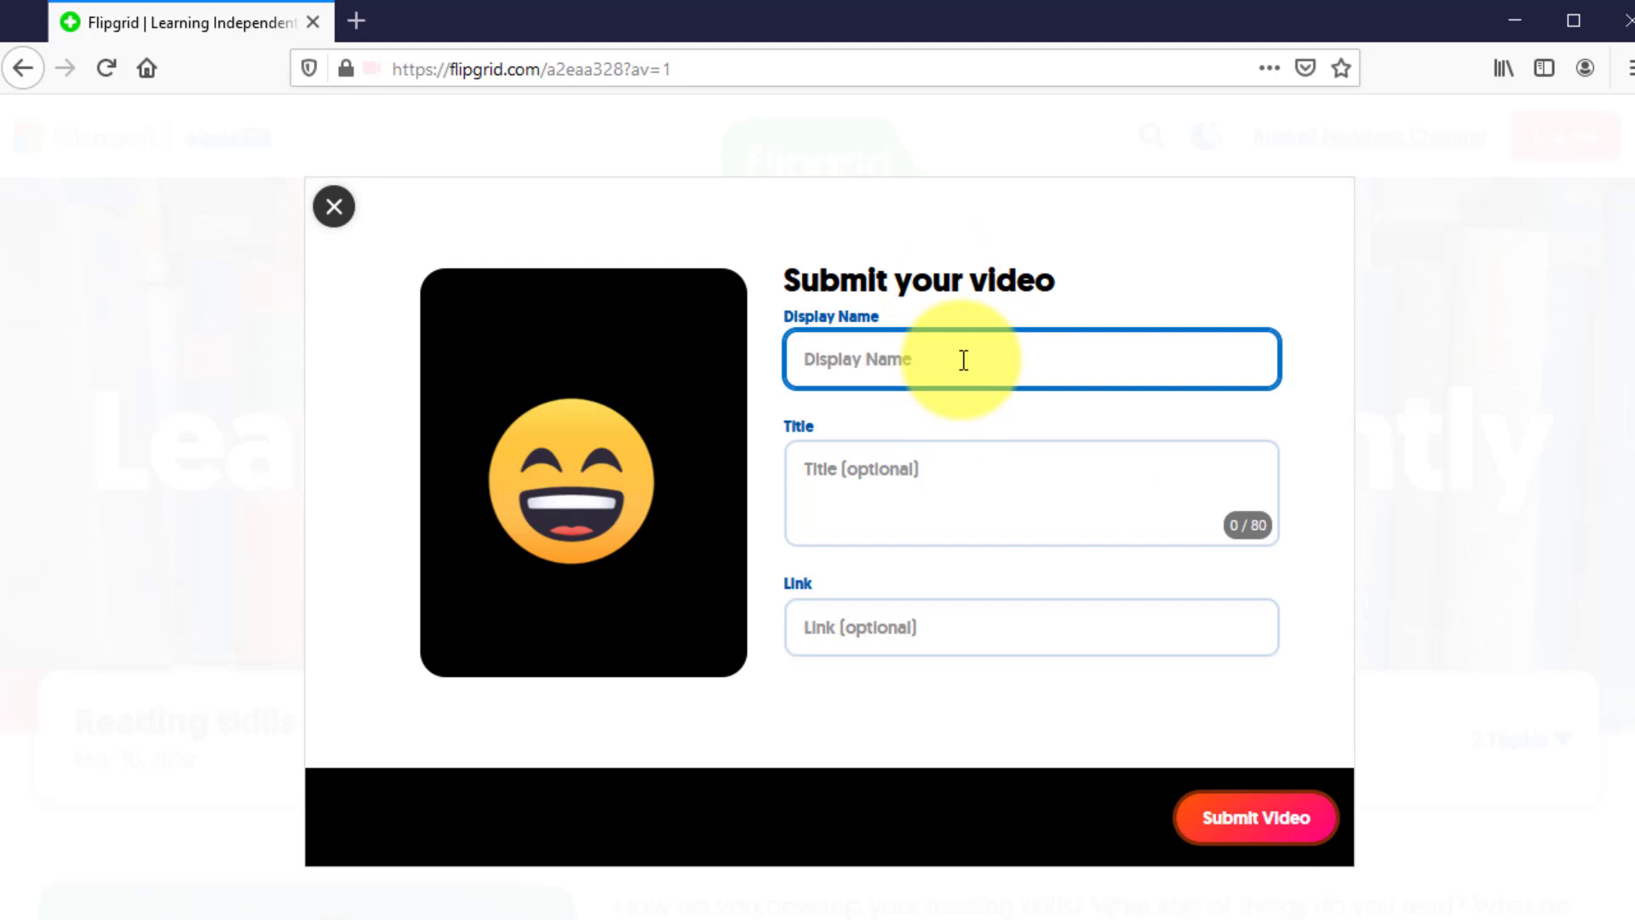
text(Tom)
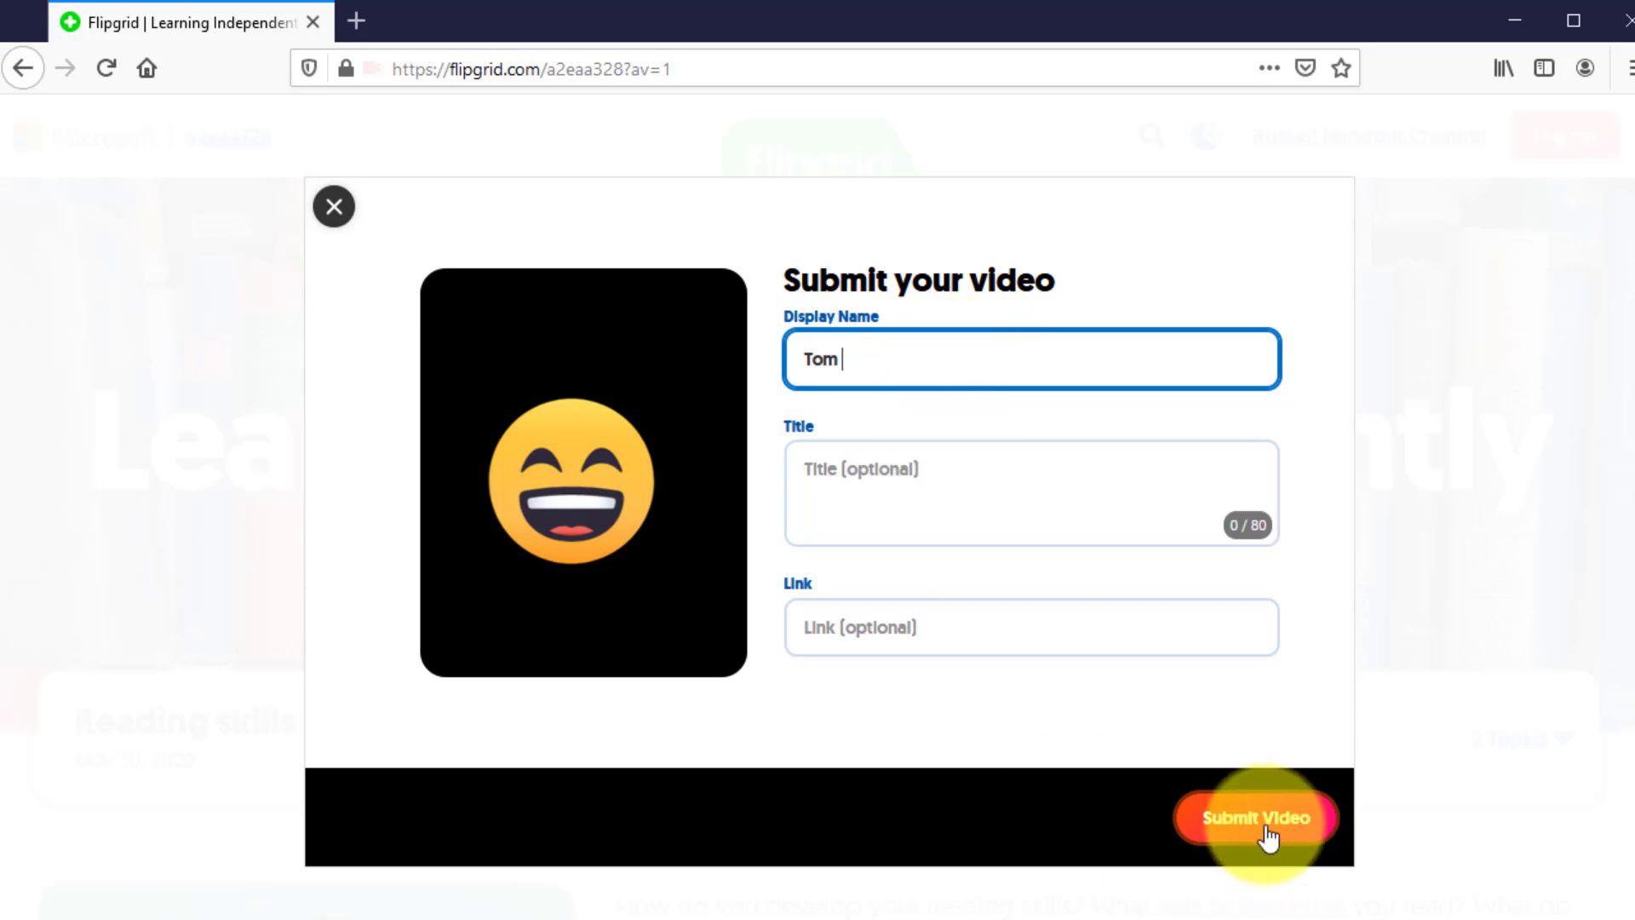
click(1259, 826)
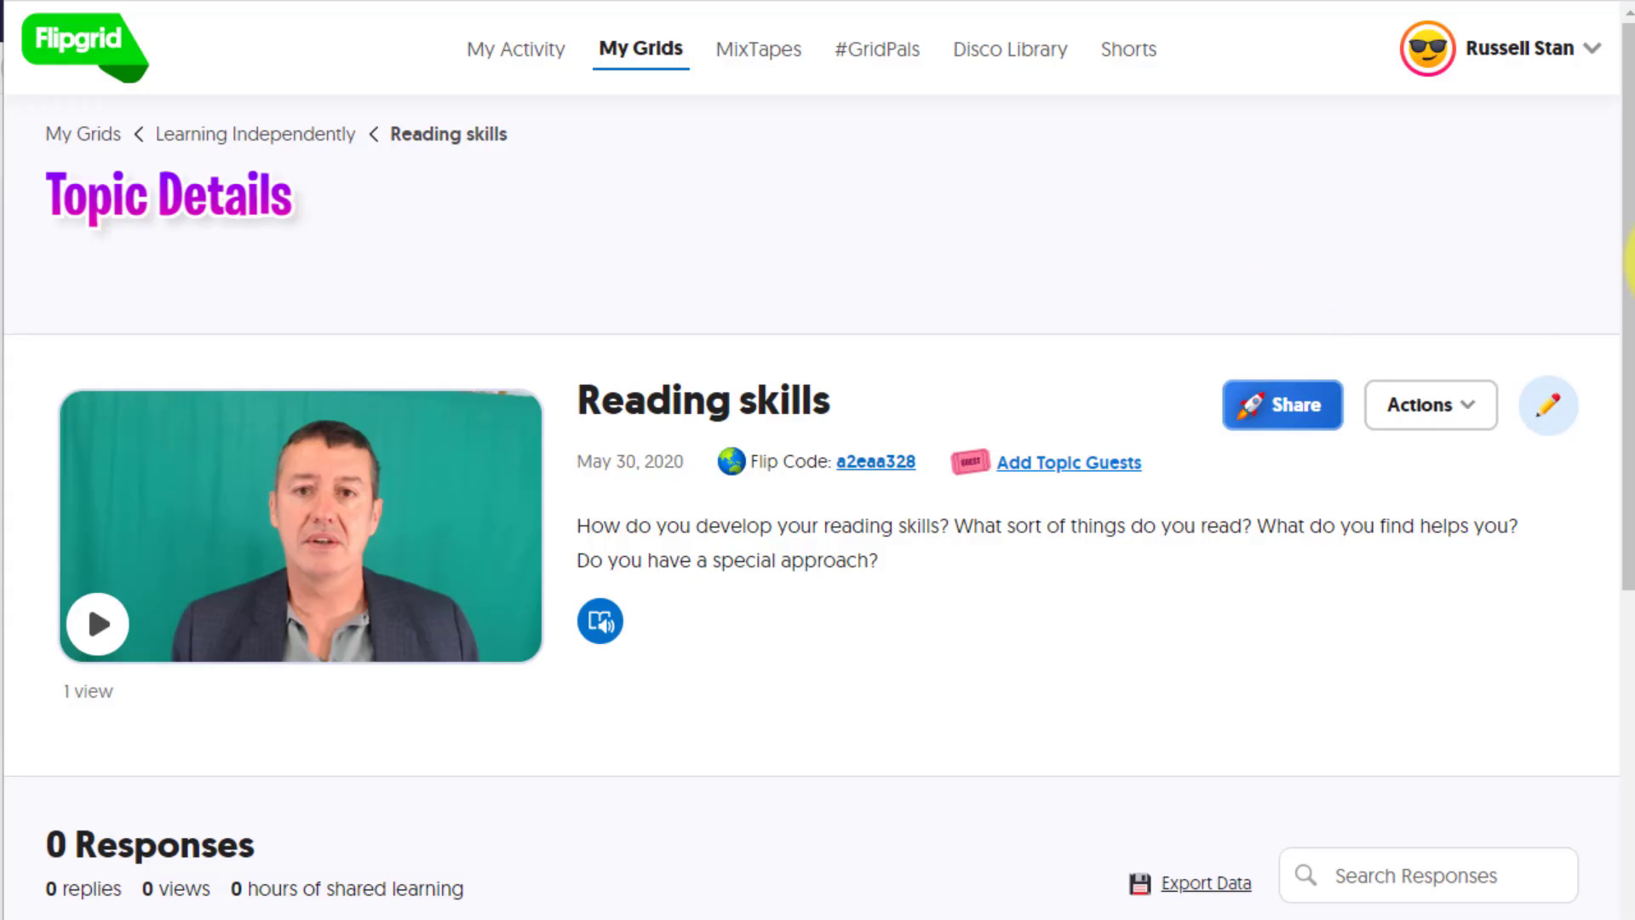
- Refresh the Reading skills topic, open the student's submitted response from the responses list, and pause its playback
drag(1629, 196, 1625, 407)
click(115, 0)
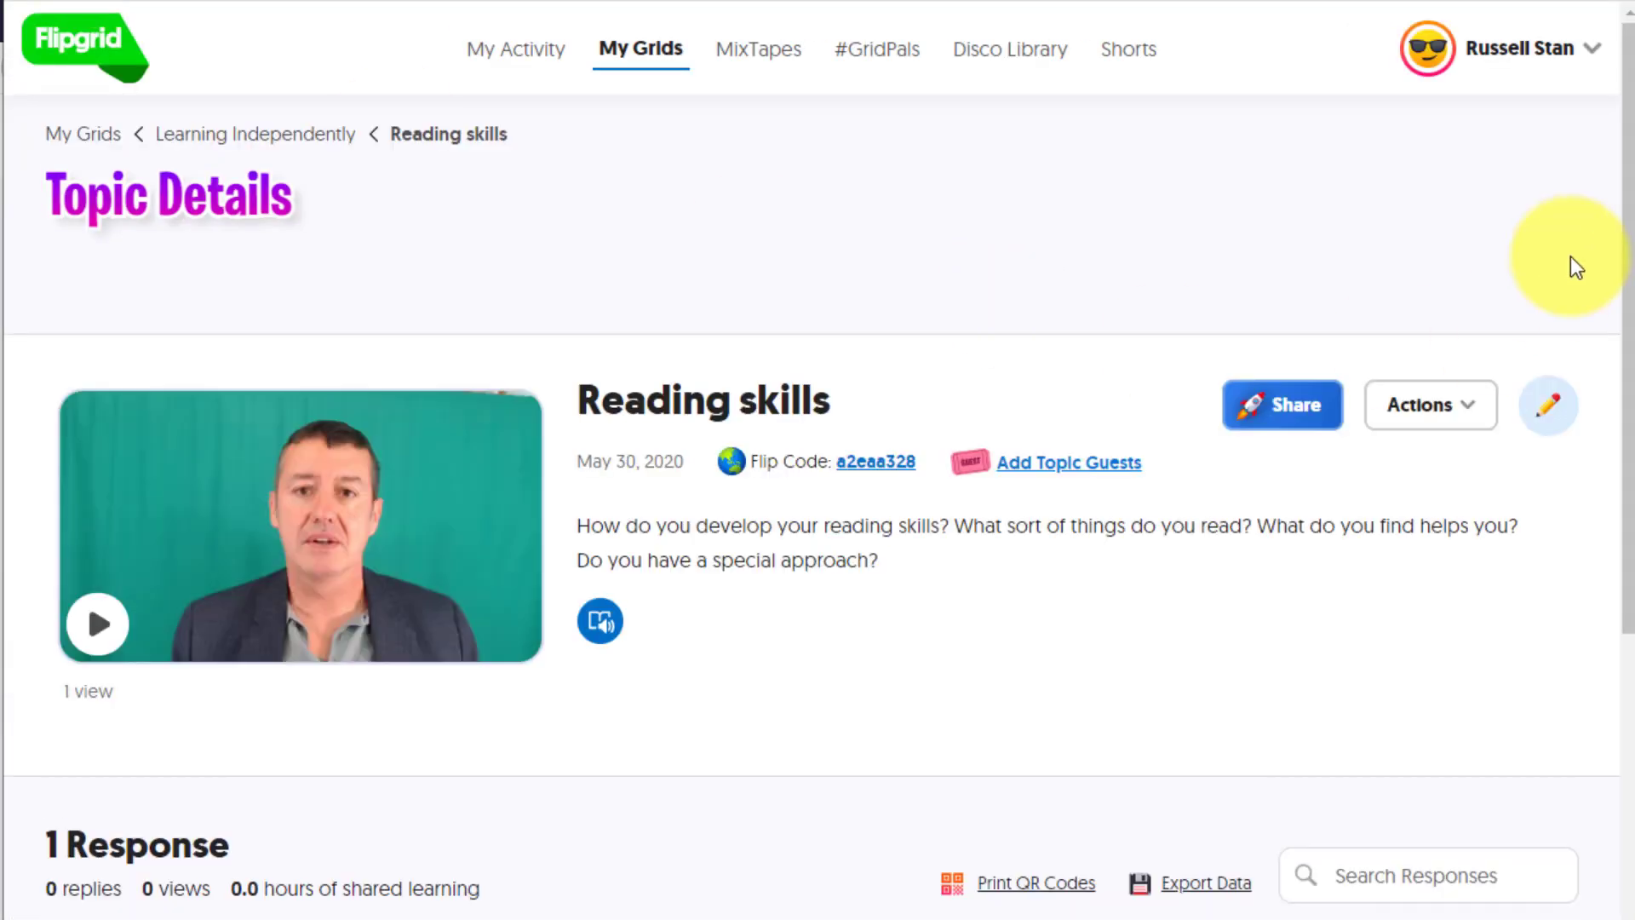
drag(1631, 182, 1631, 401)
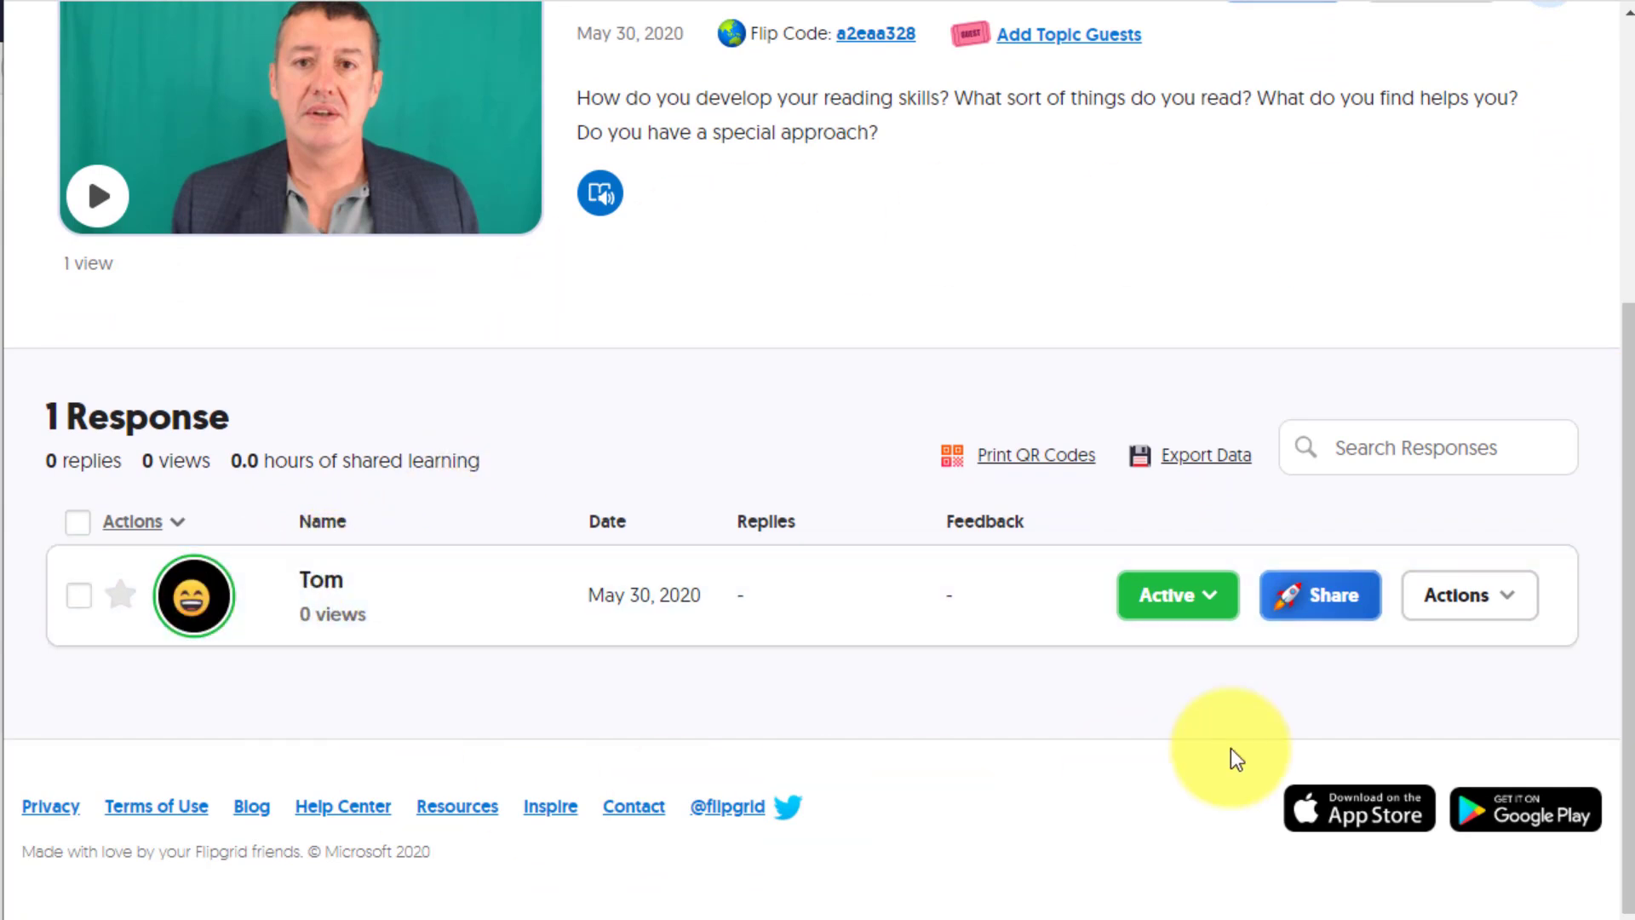
click(327, 596)
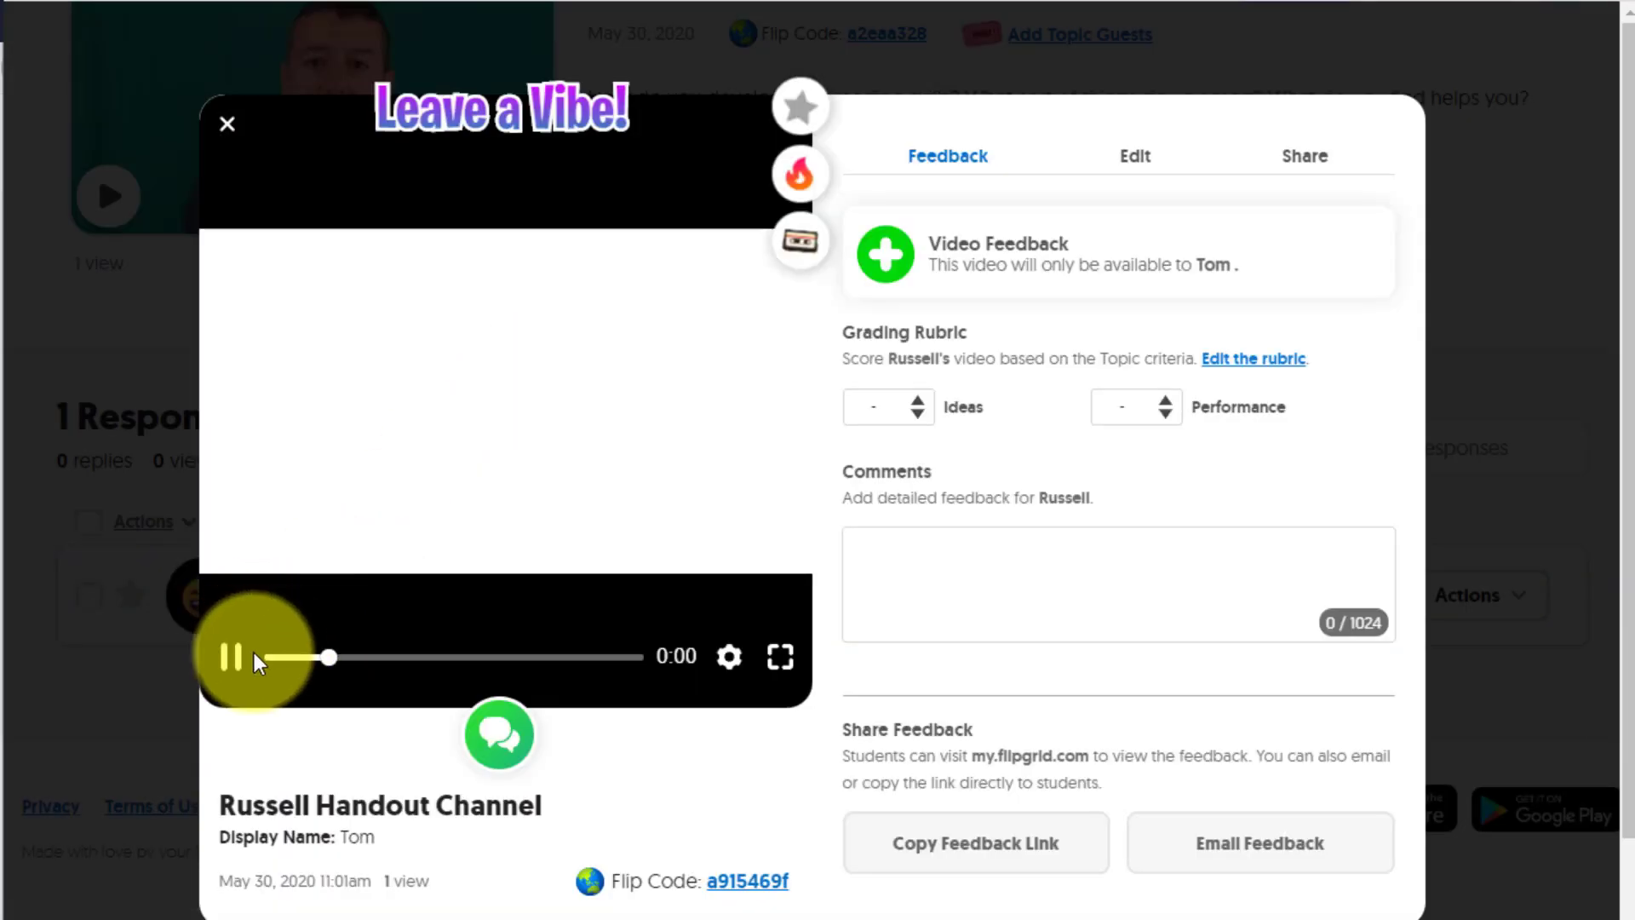
click(231, 656)
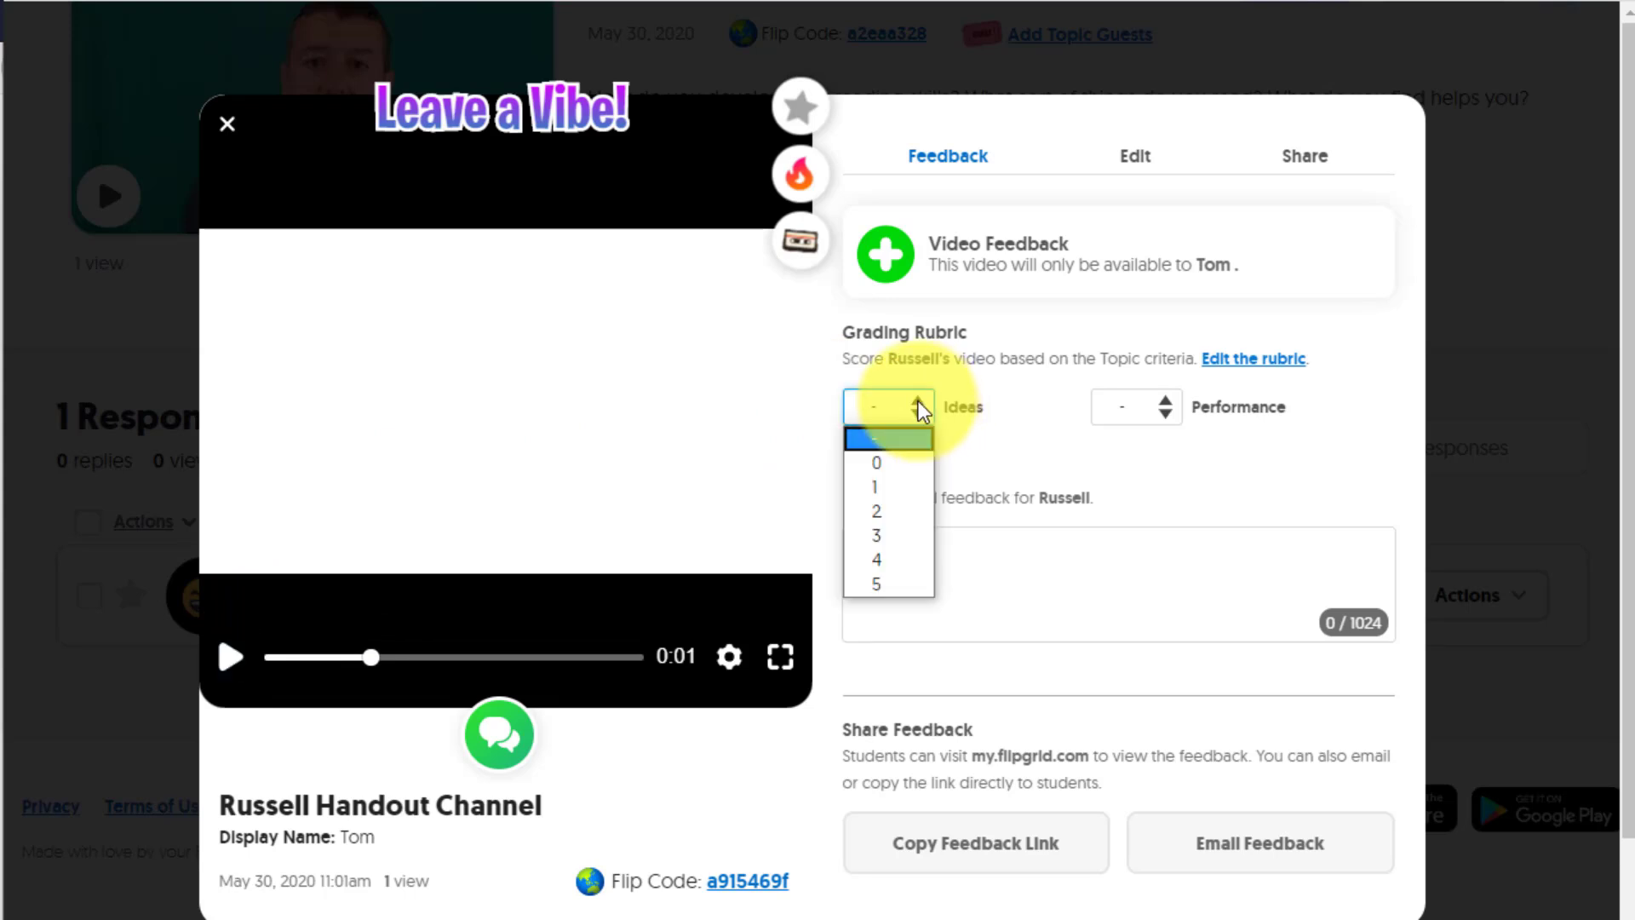
- Score the student's response 5 for Ideas and 5 for Performance in the grading rubric
click(872, 583)
click(1162, 410)
click(1128, 582)
click(1001, 562)
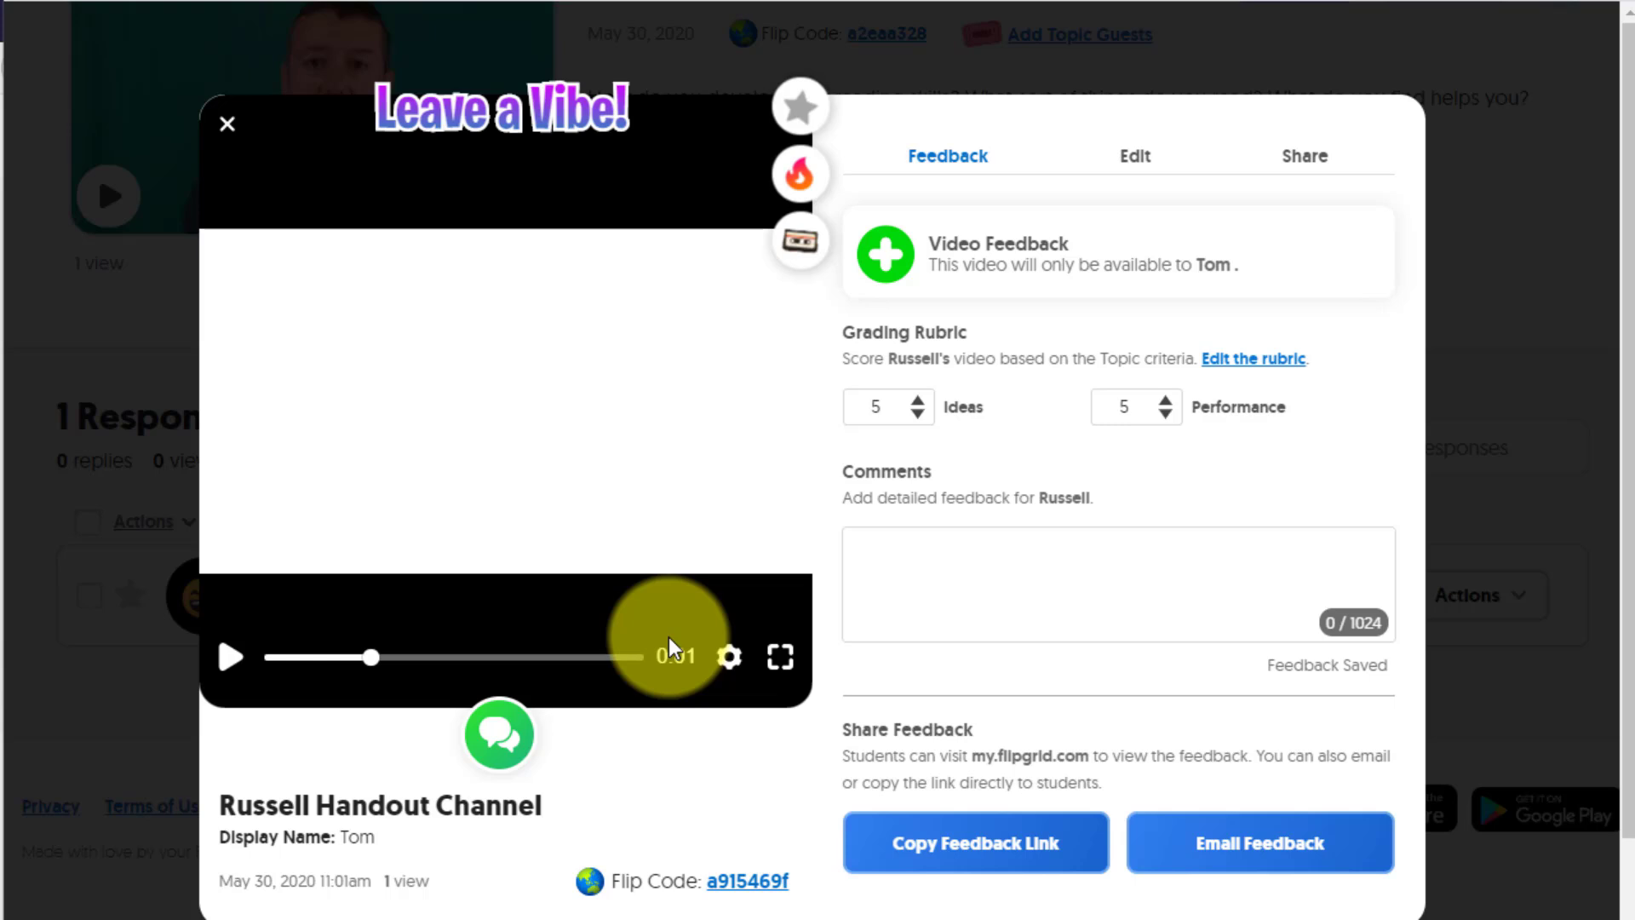
- Add the student's video to a new MixTape titled "Best", leaving the description empty and password protection off
click(803, 245)
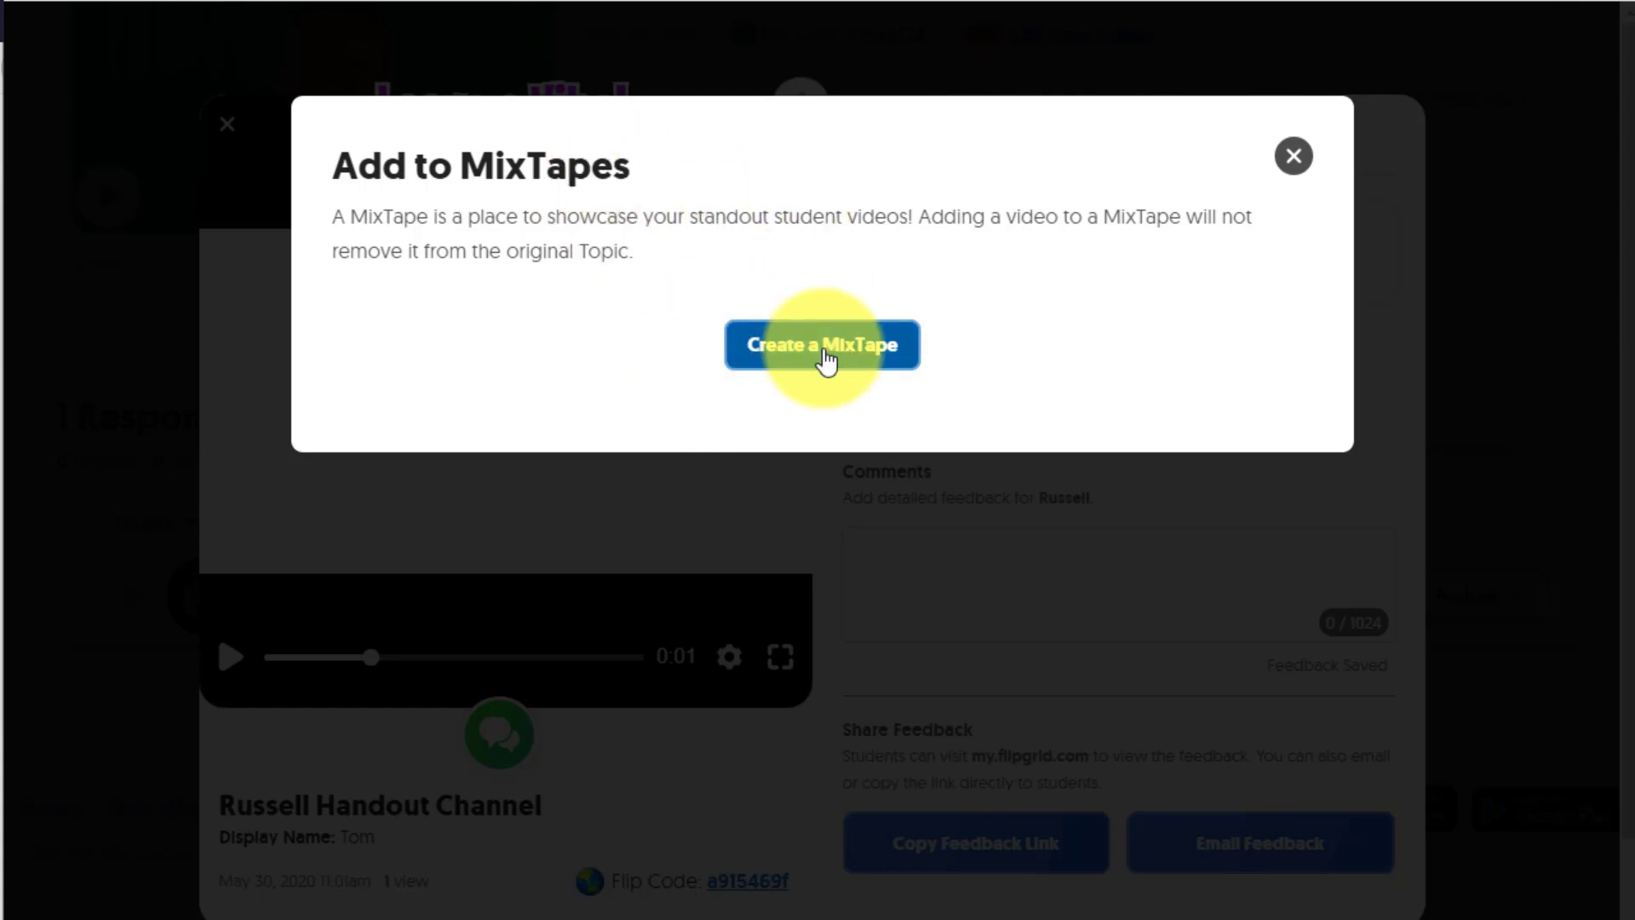
click(827, 360)
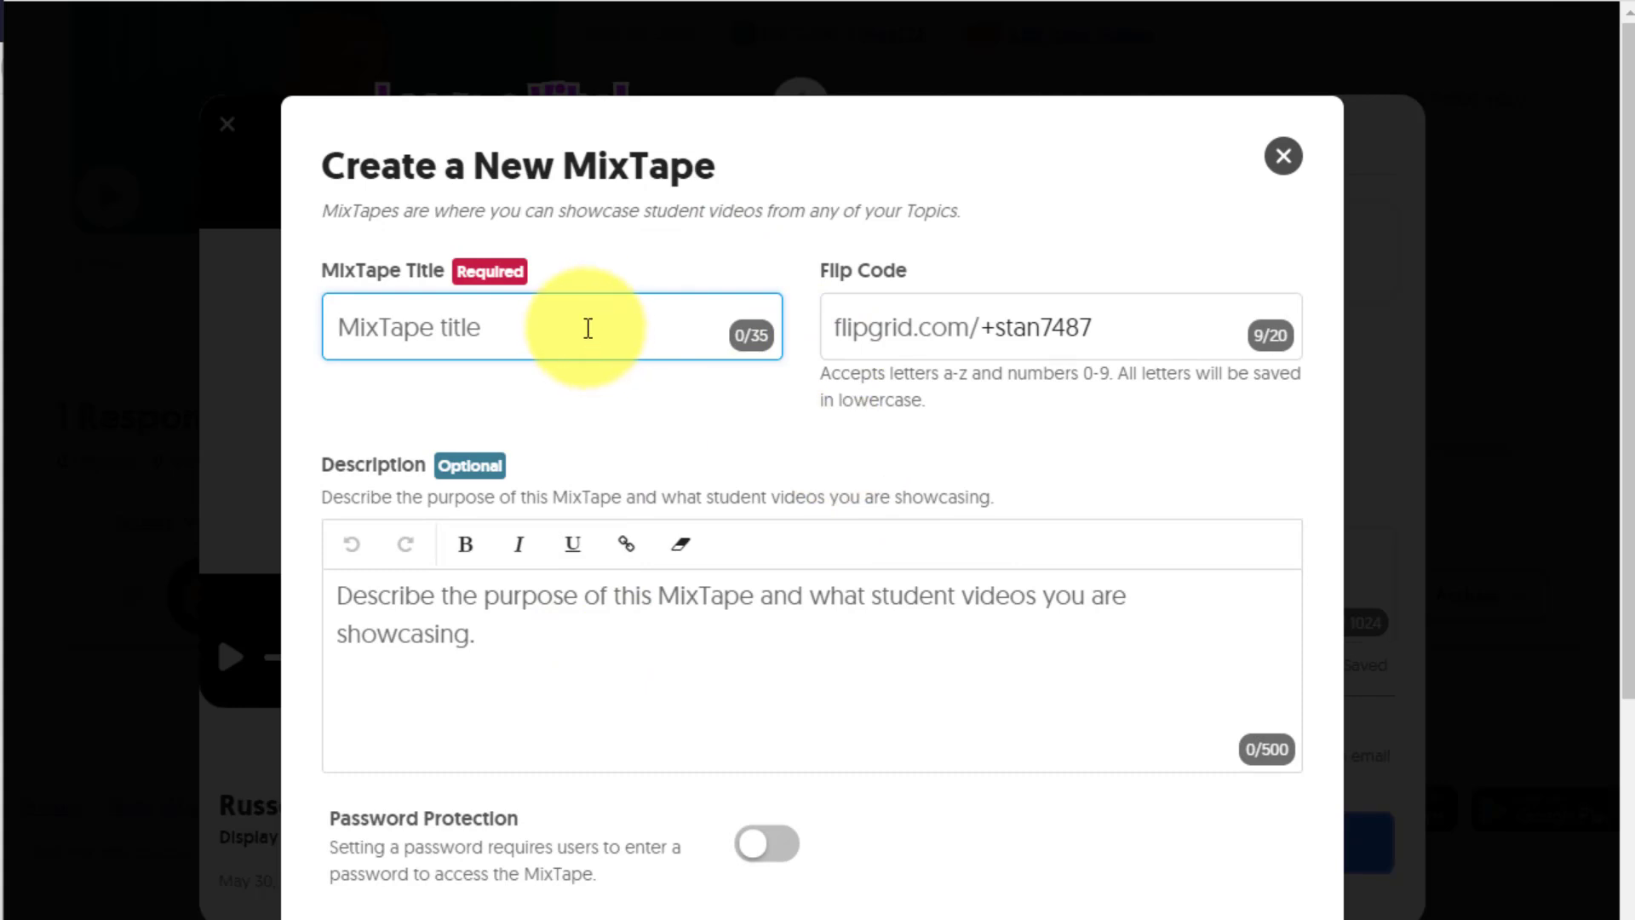
text(B)
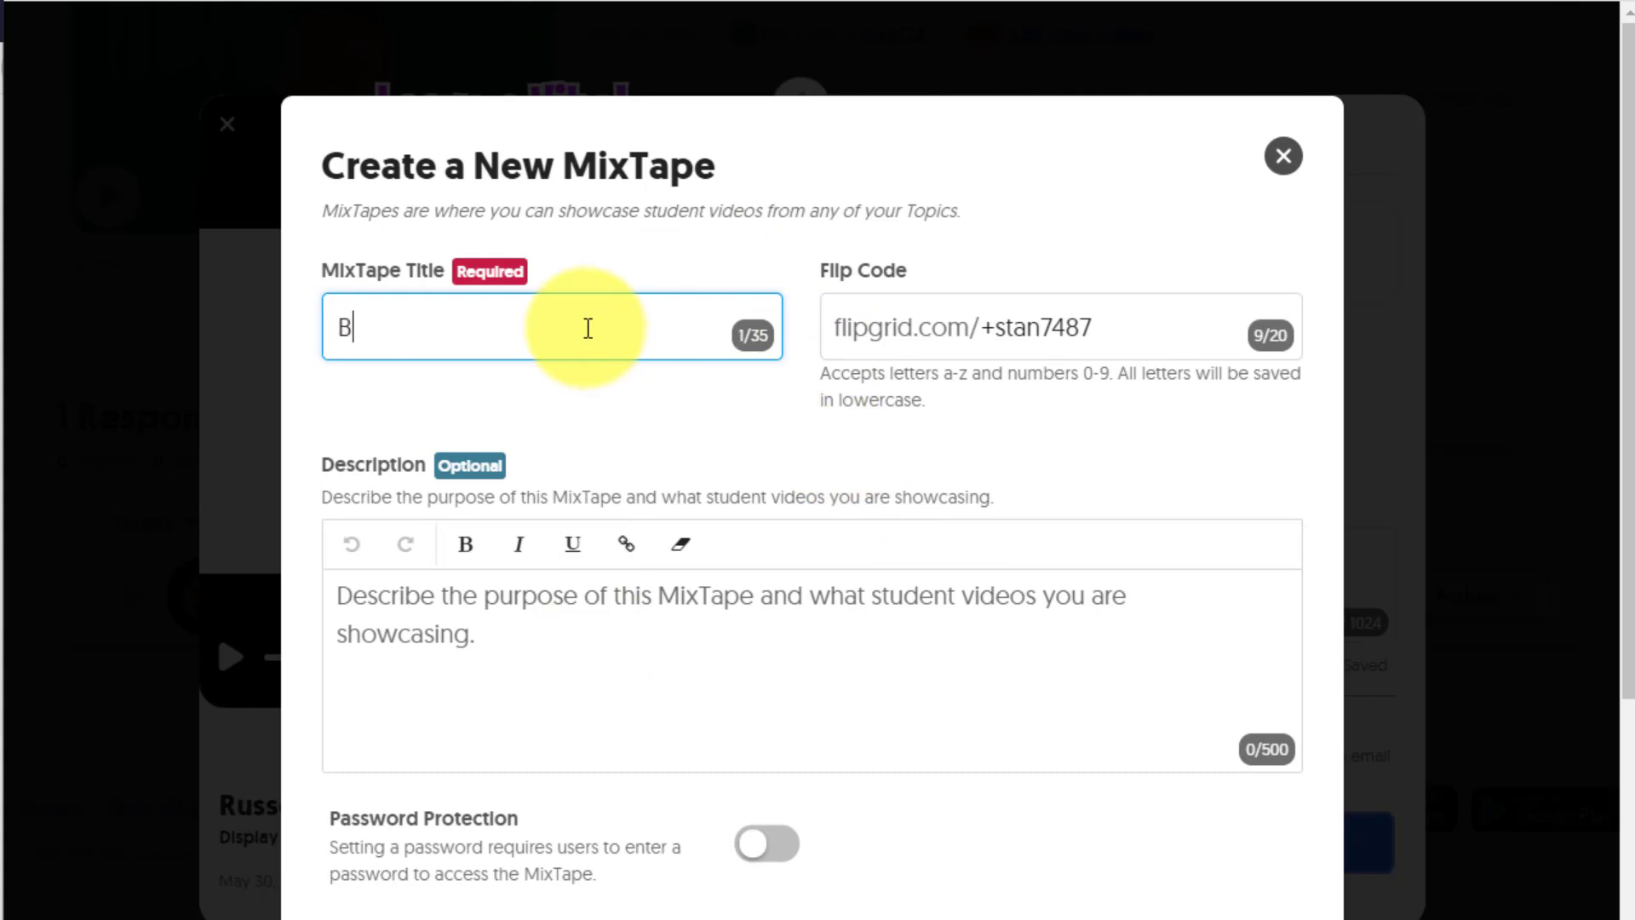
text(ees)
key(BackSpace)
text(t)
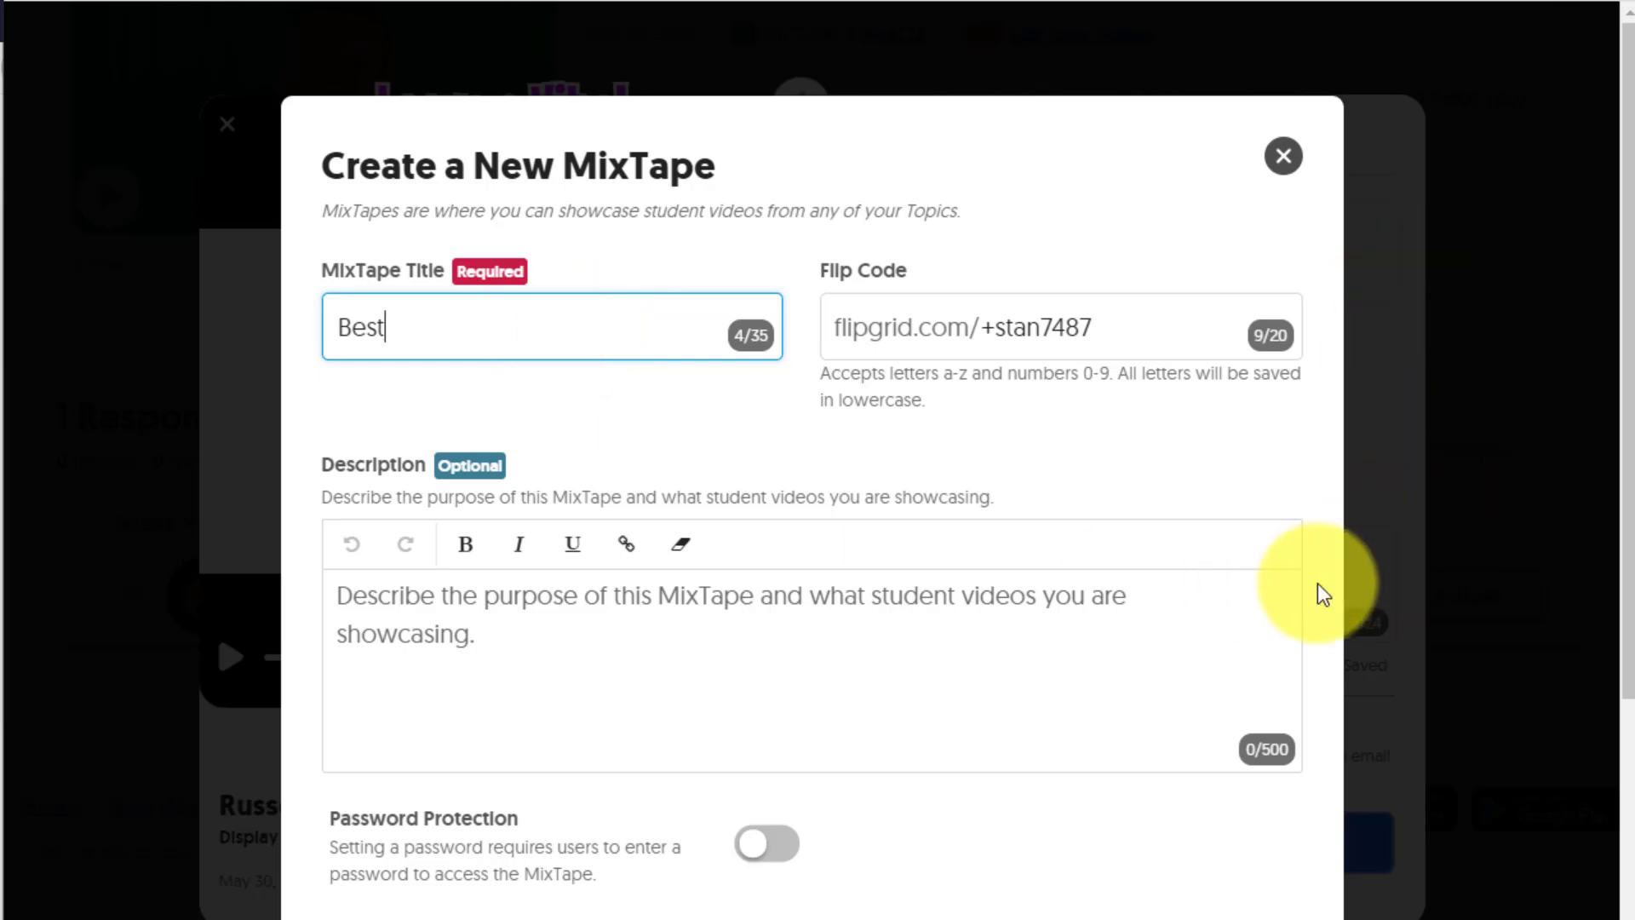
drag(1627, 622, 1628, 800)
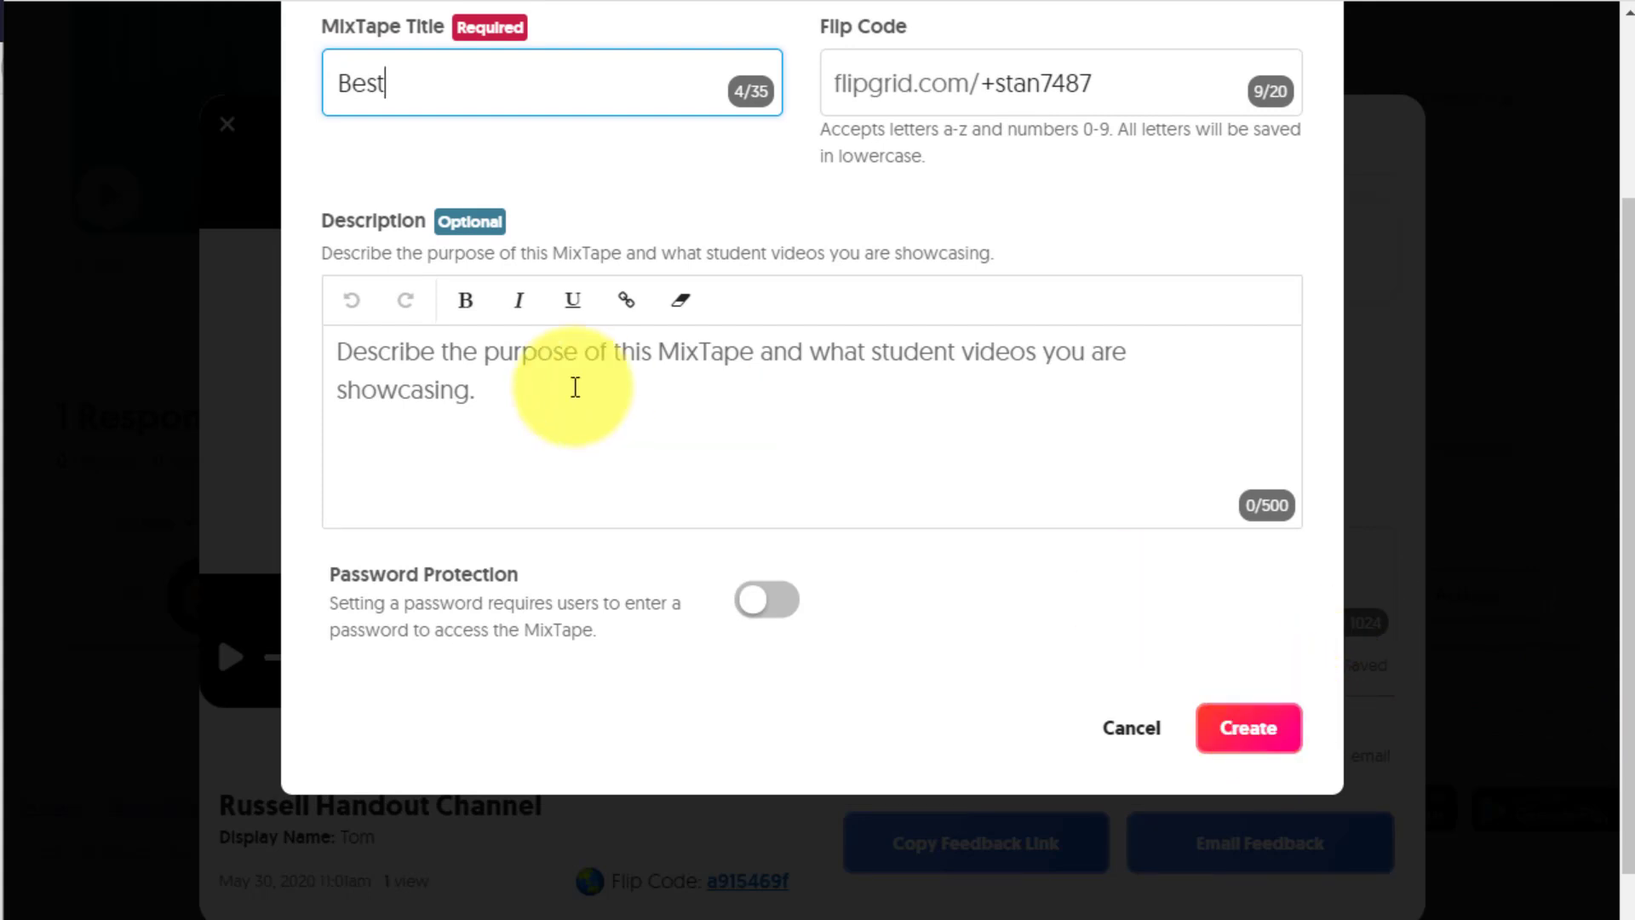
click(1258, 741)
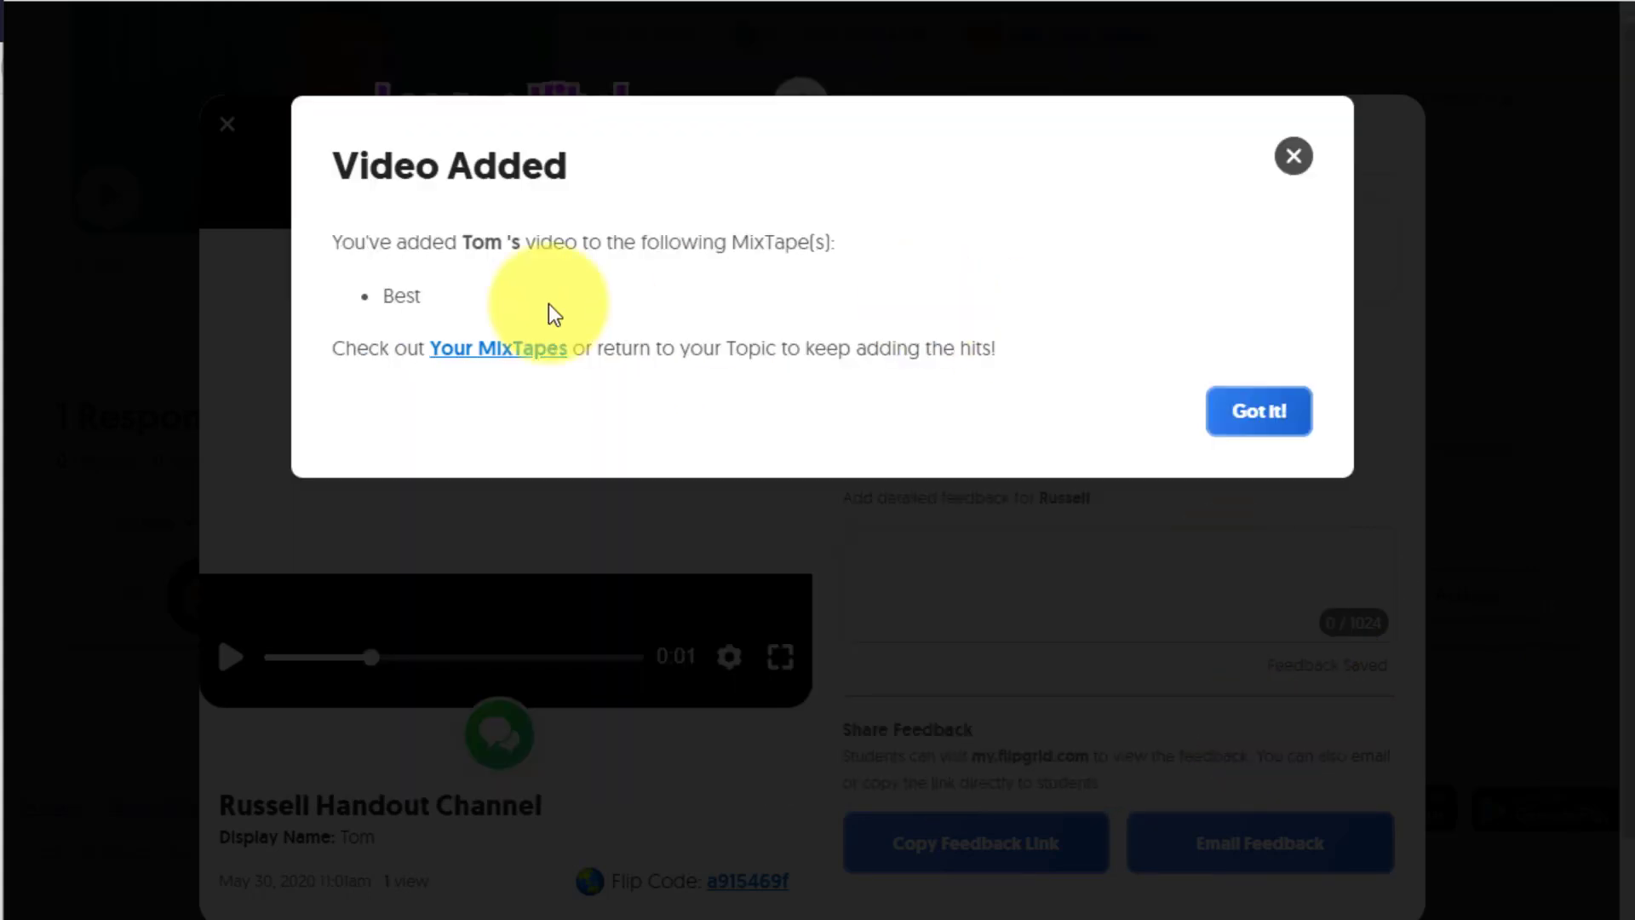
click(1263, 412)
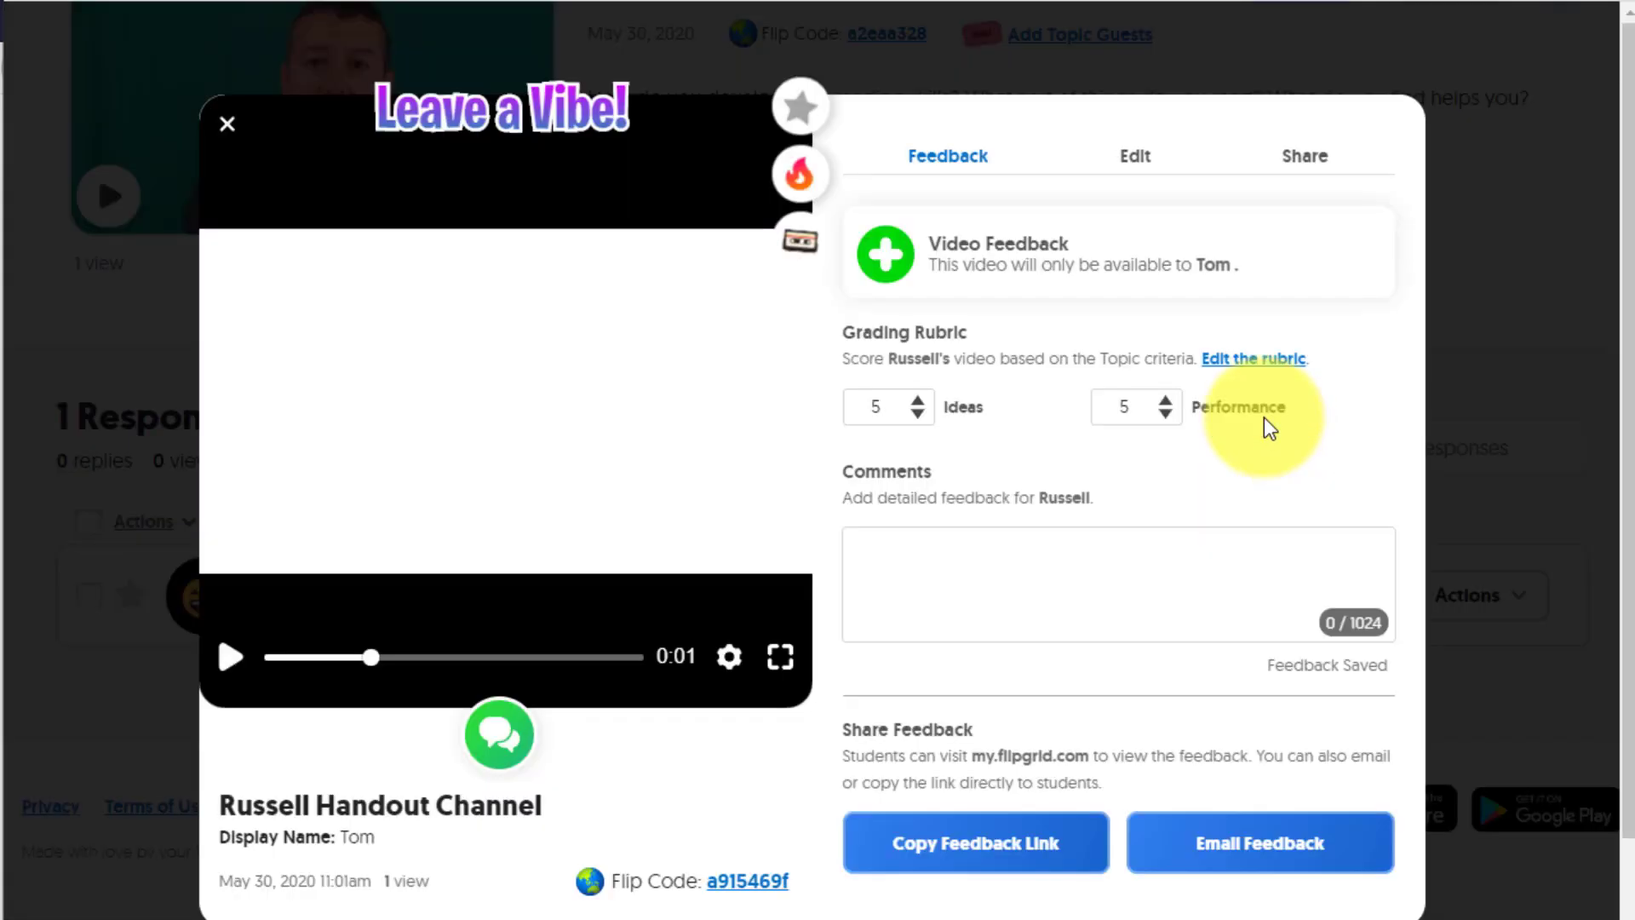
- Review the MixTape choices for the student's video without adding it again, and return to the topic's responses list
click(803, 260)
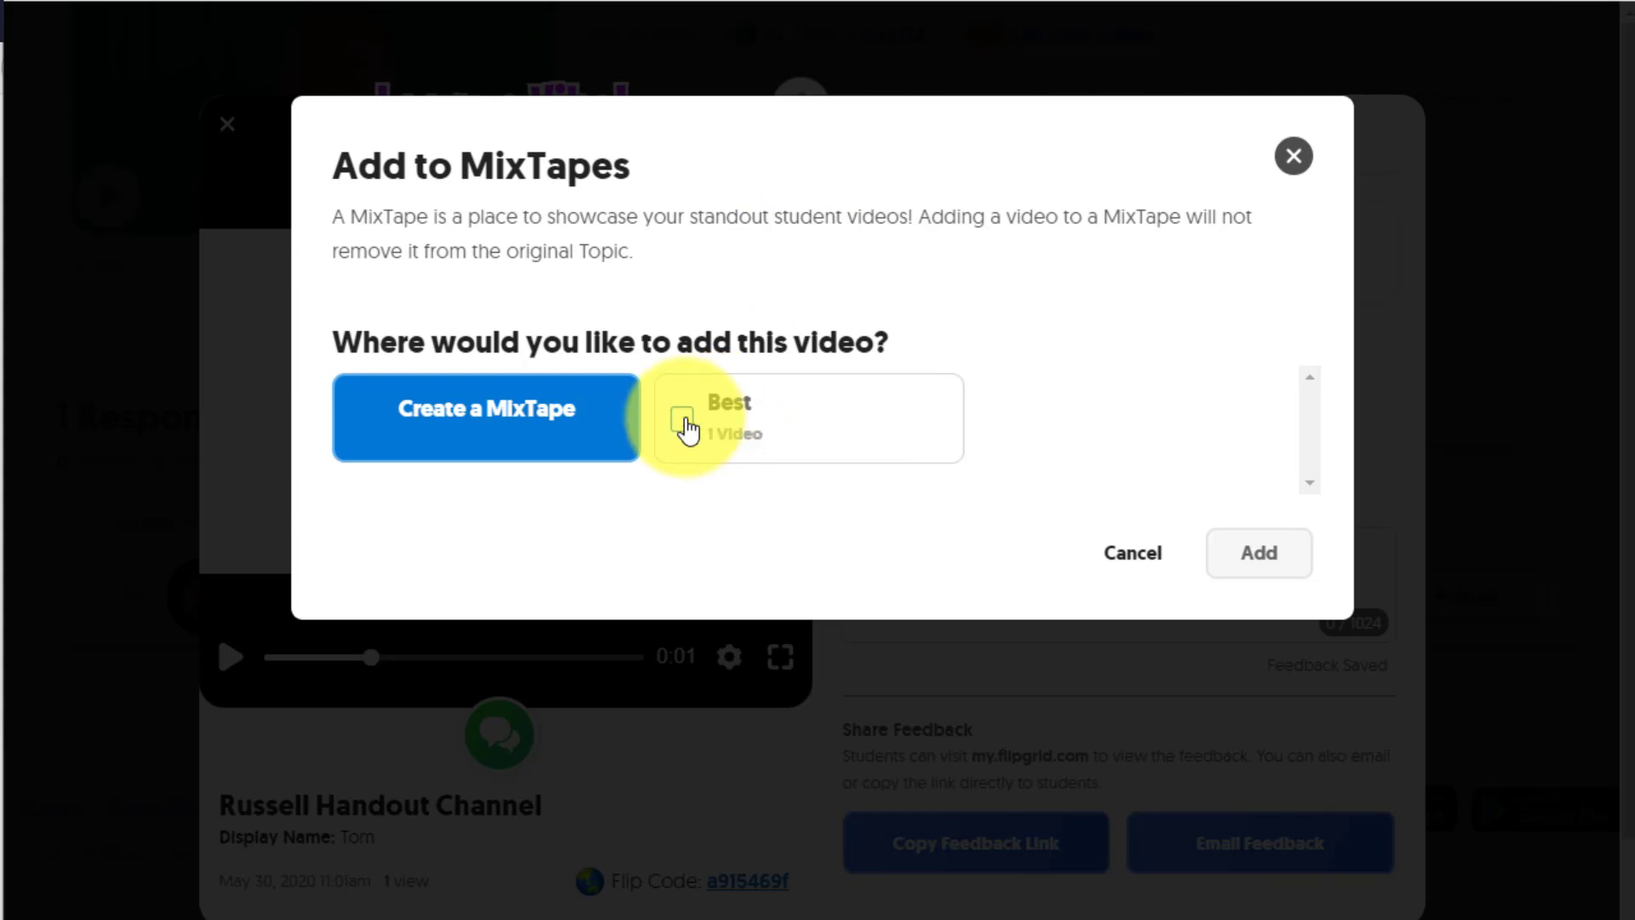
click(1293, 156)
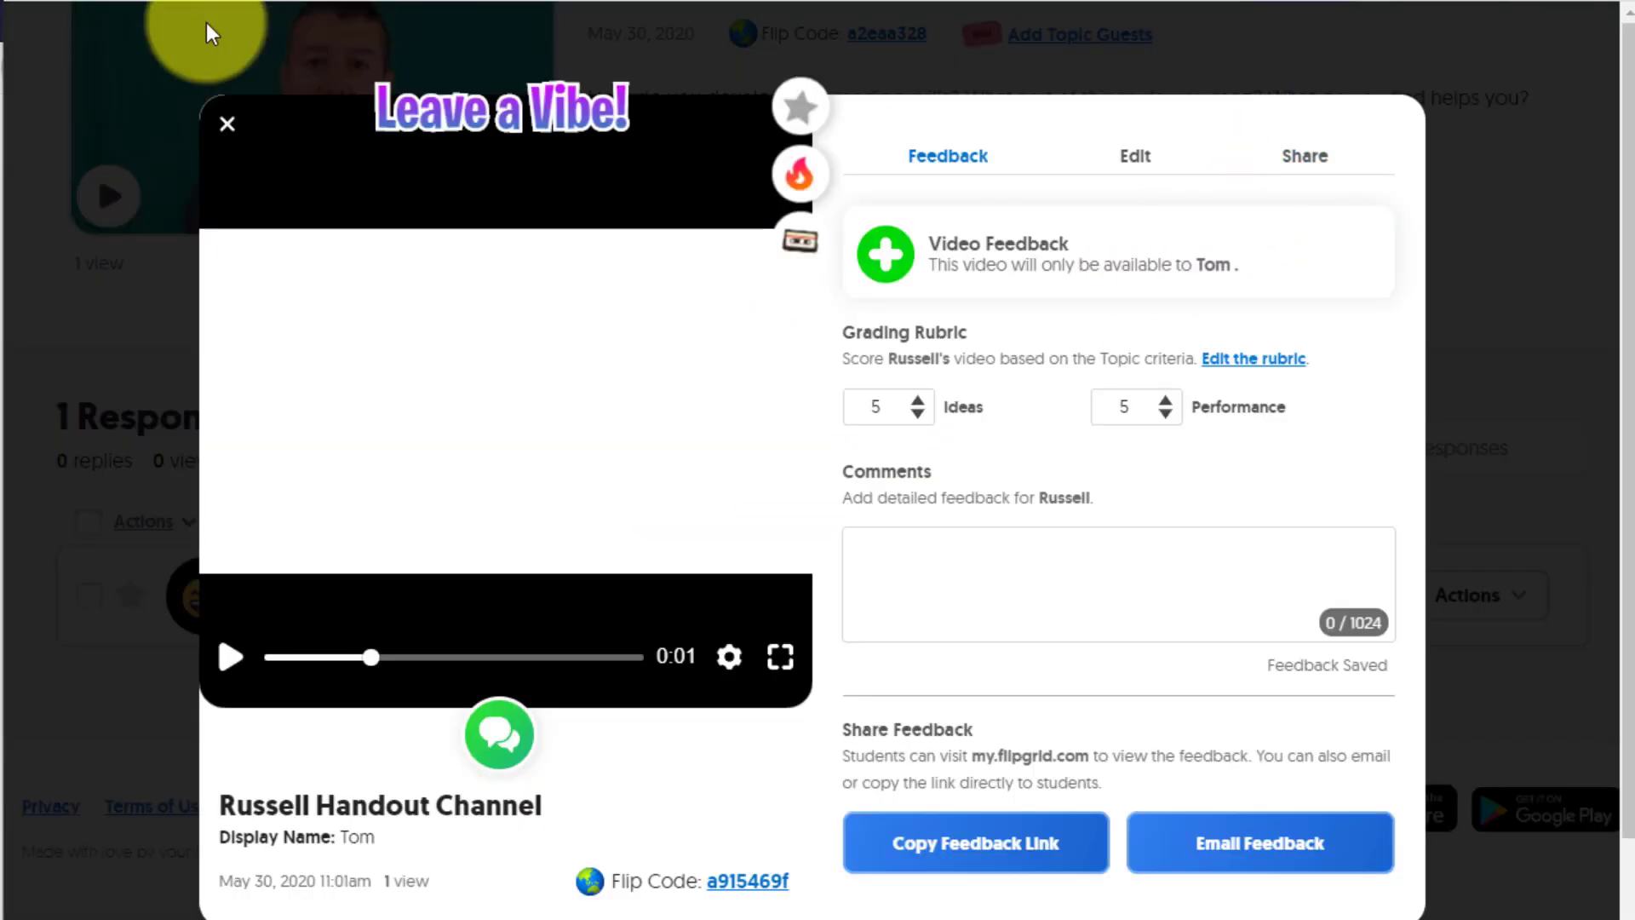
click(228, 127)
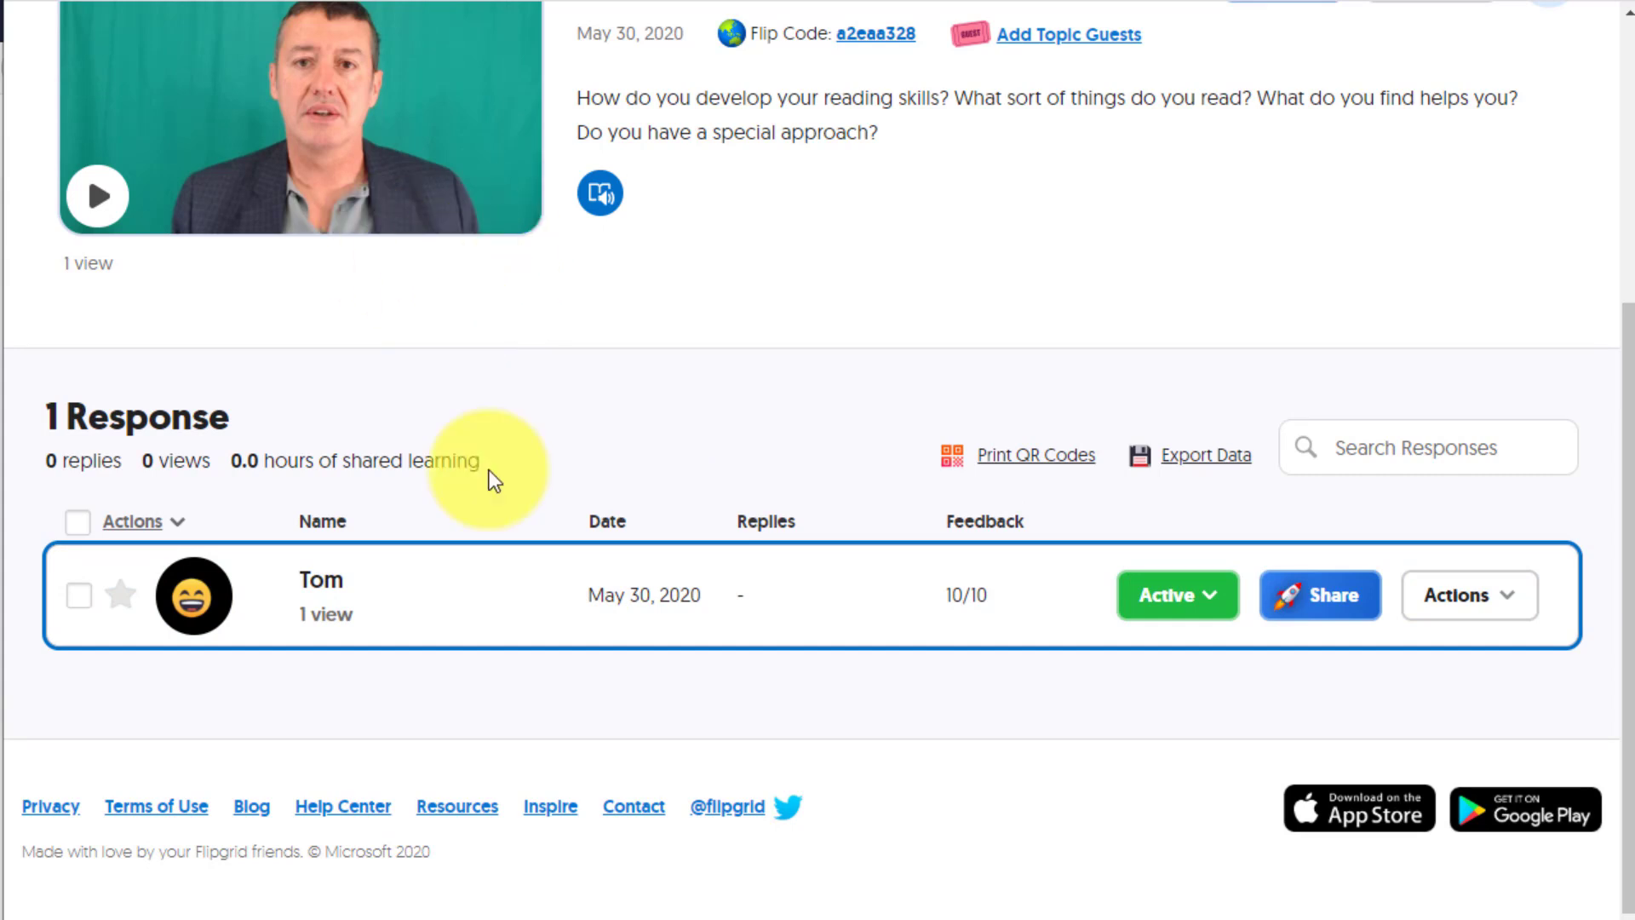
- Examine the visibility options and the available actions for the student's response in the responses list
click(1223, 601)
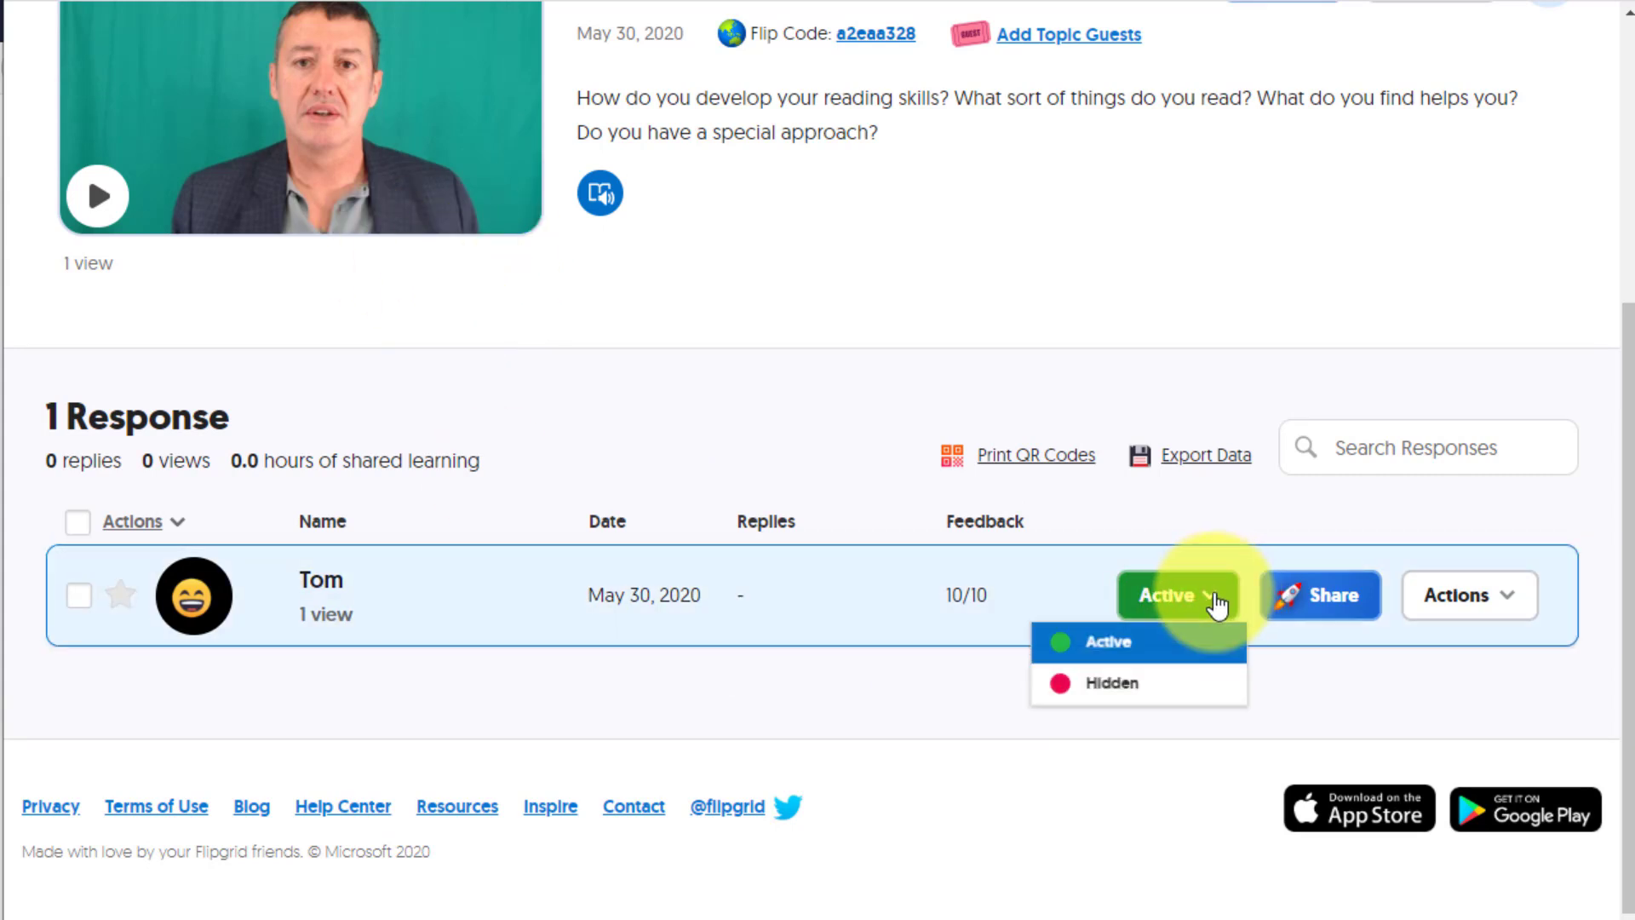
click(1496, 610)
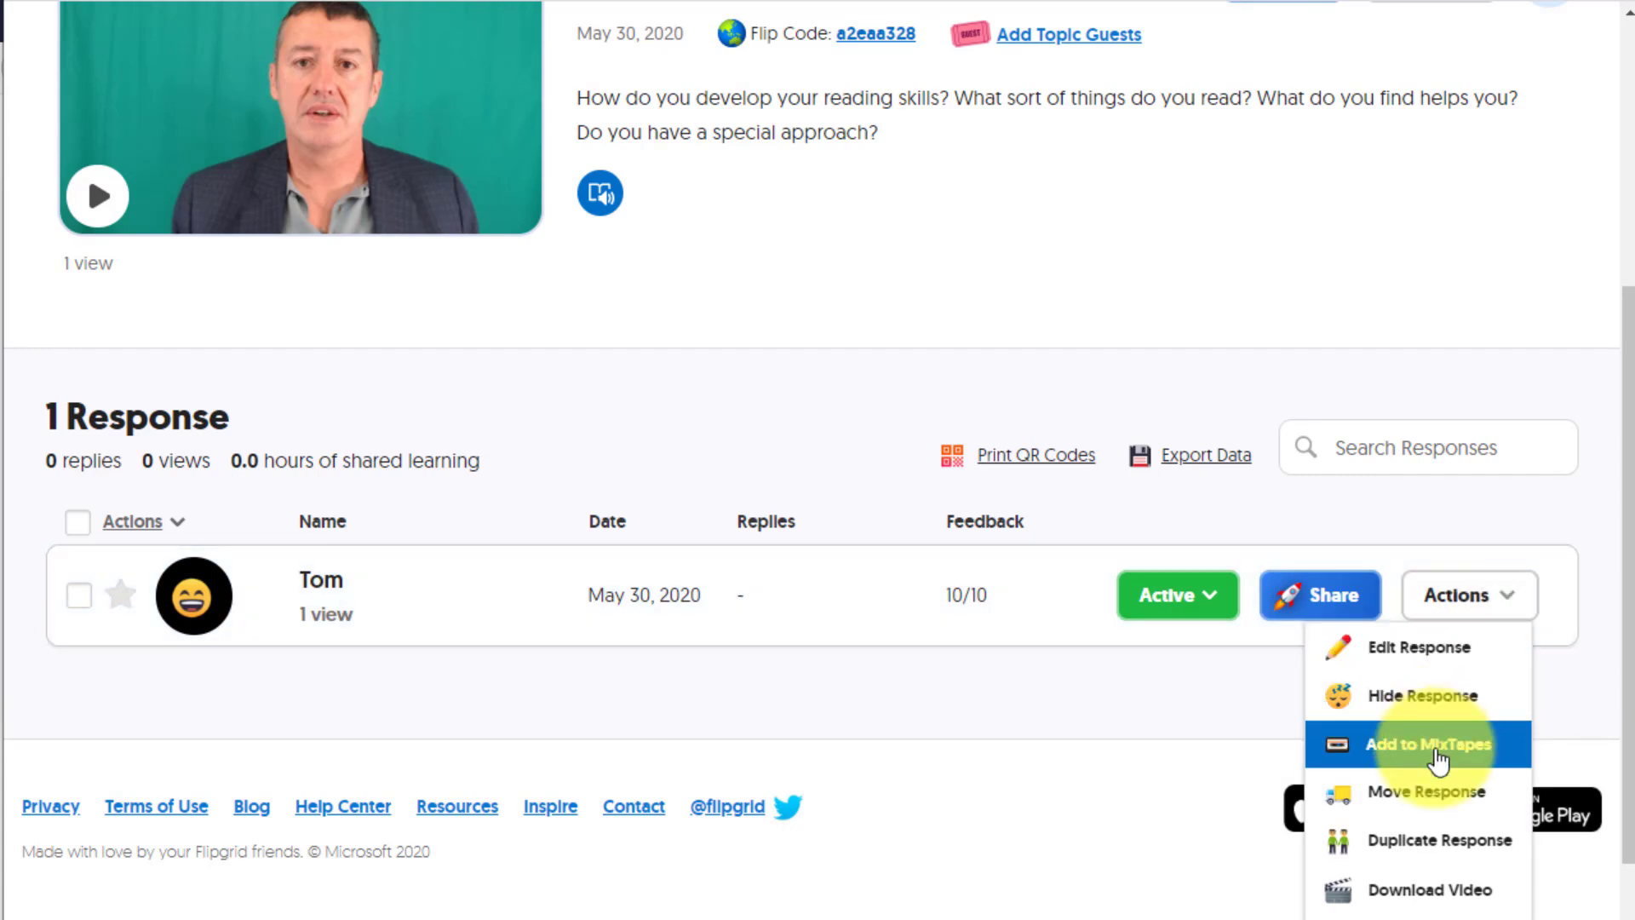
scroll(1204, 613, down, 1)
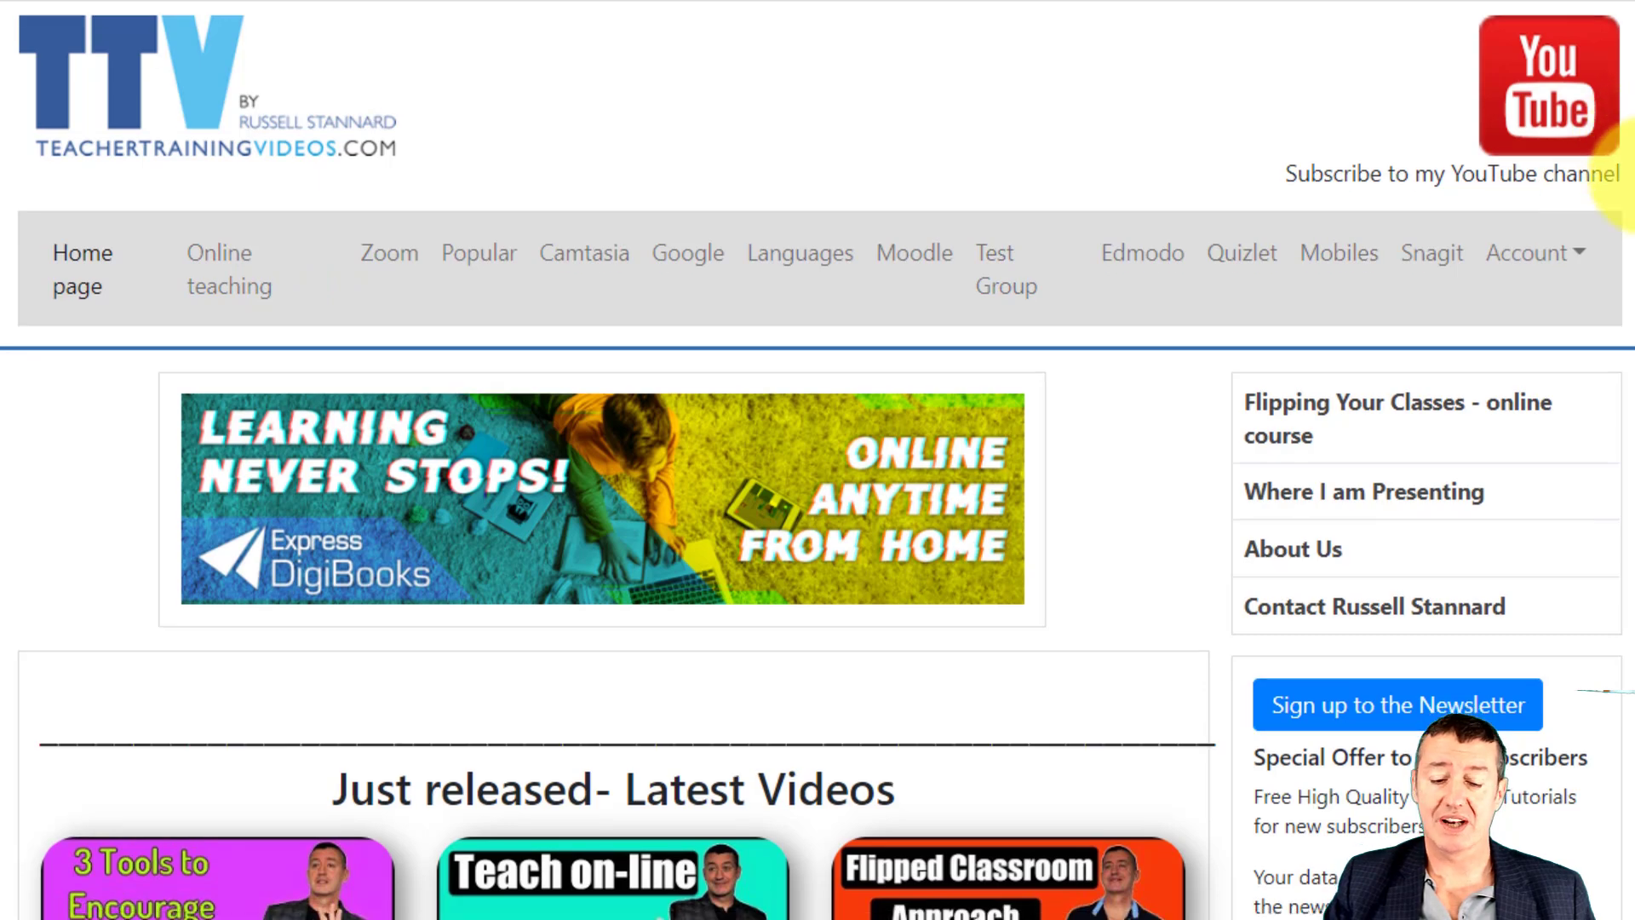
scroll(1605, 340, down, 10)
scroll(1607, 219, up, 10)
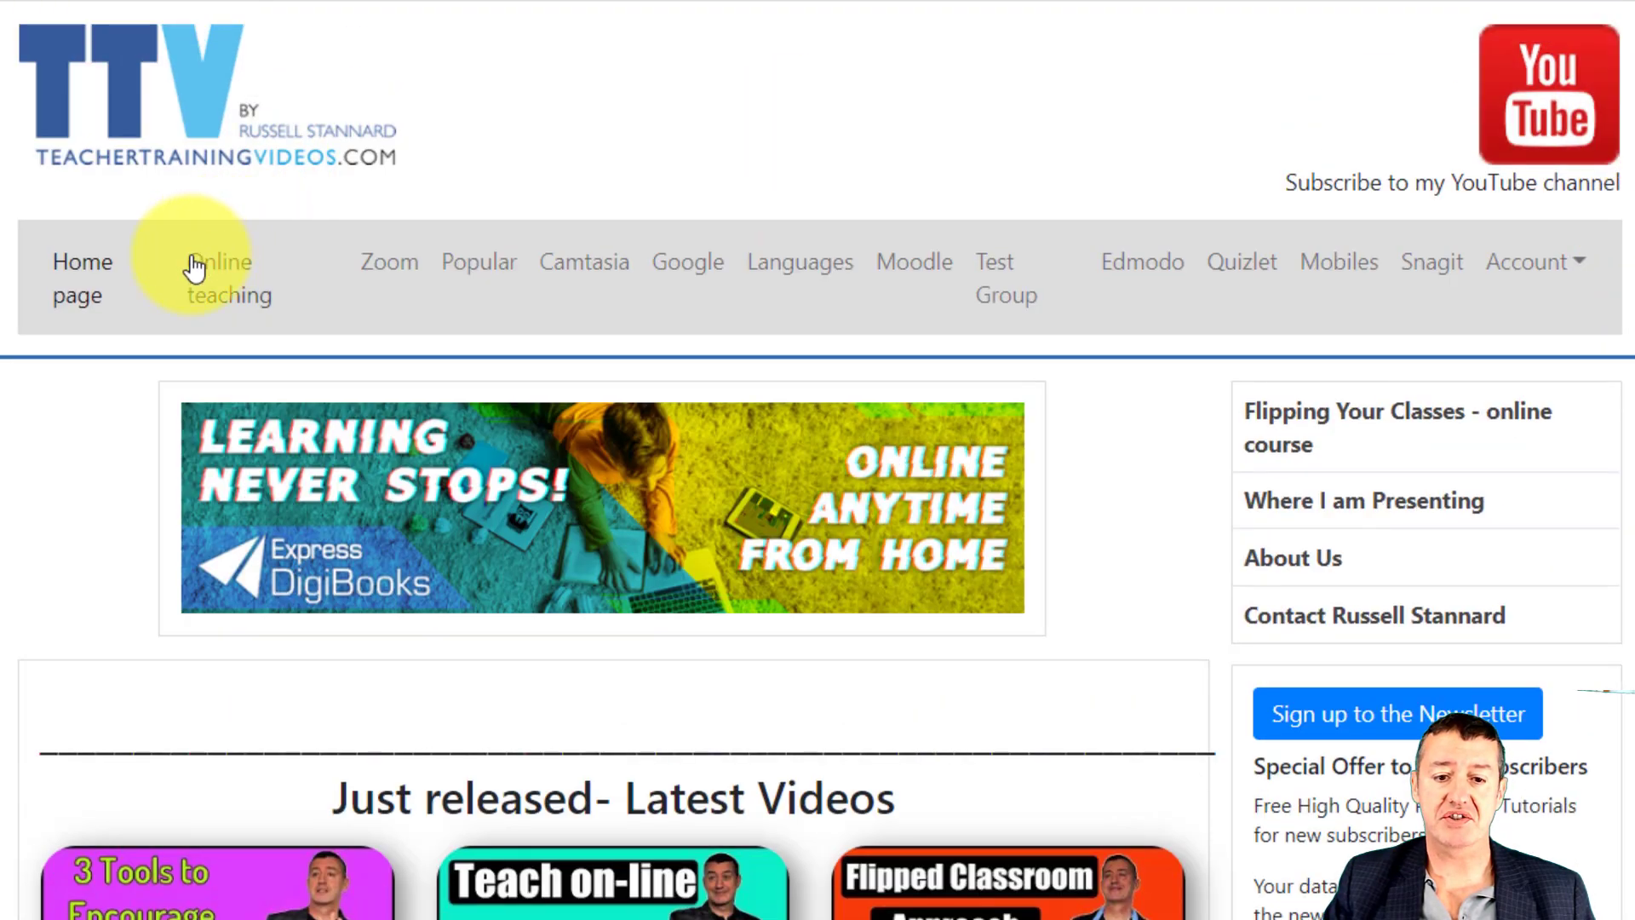